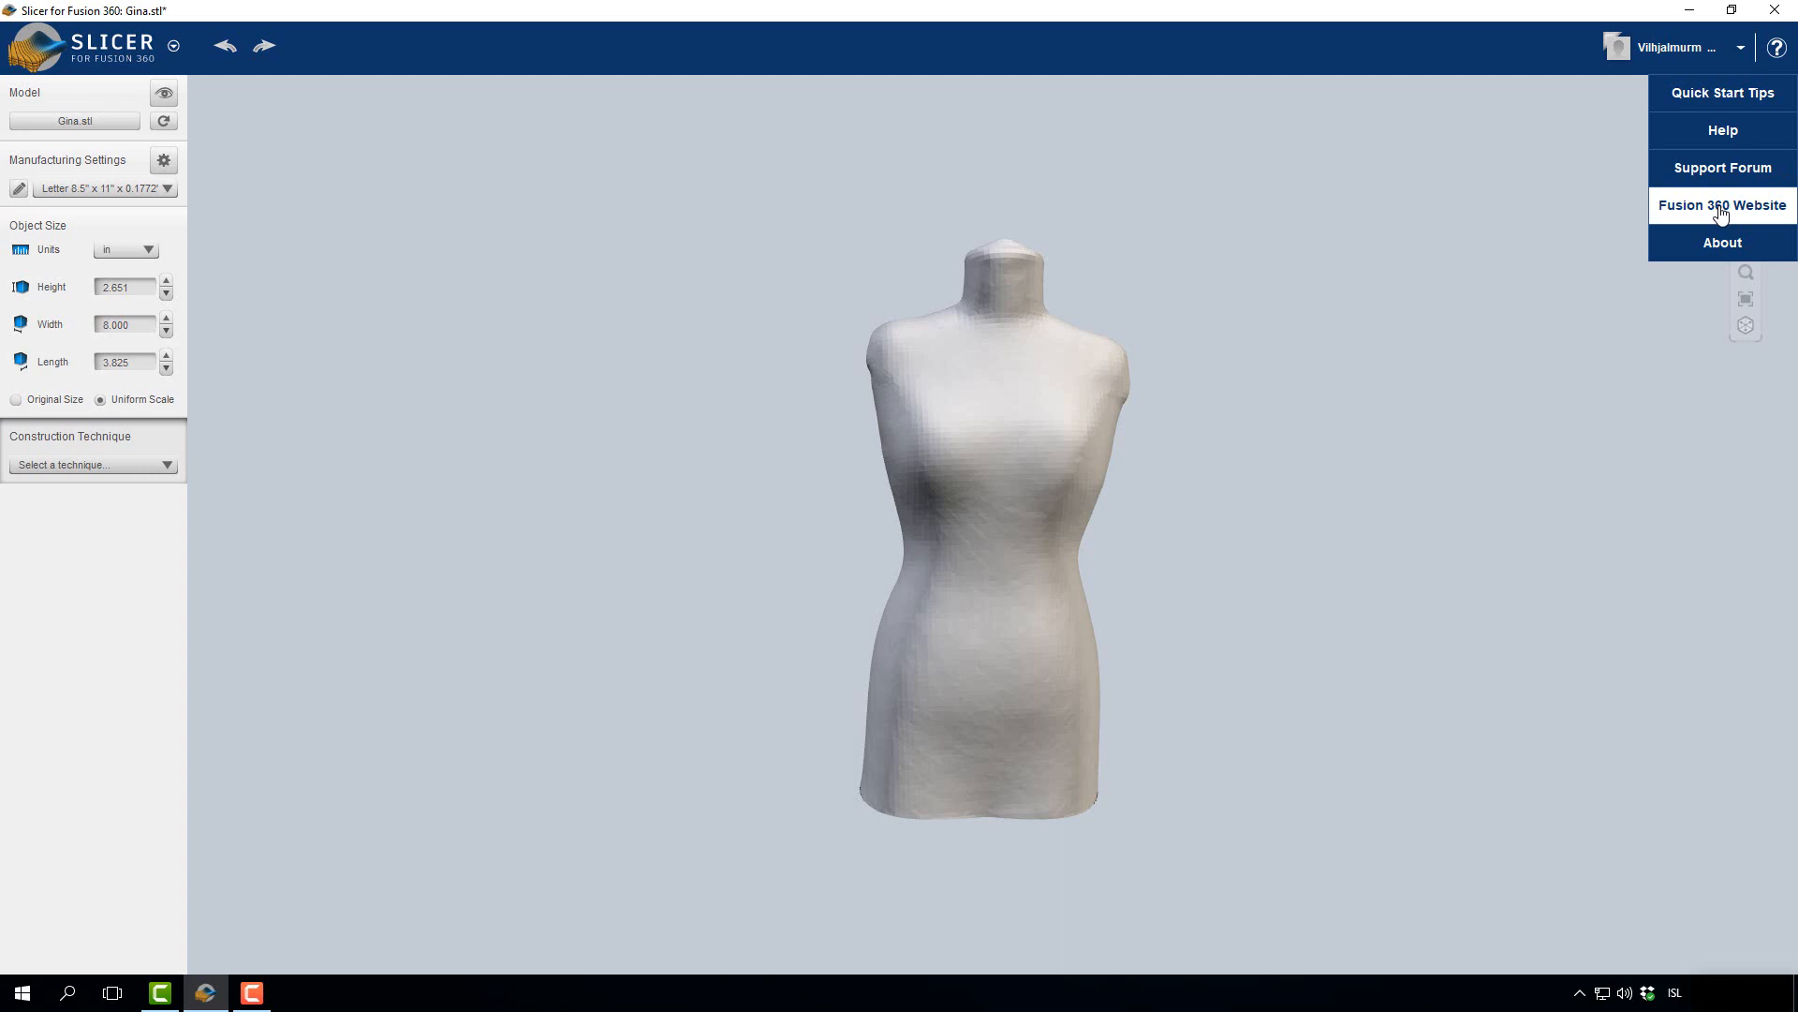
Step: Open the Slicer help manual, skim its cover, table of contents and following pages, and minimize the document
{"action": "left_click", "coordinate": [1728, 137]}
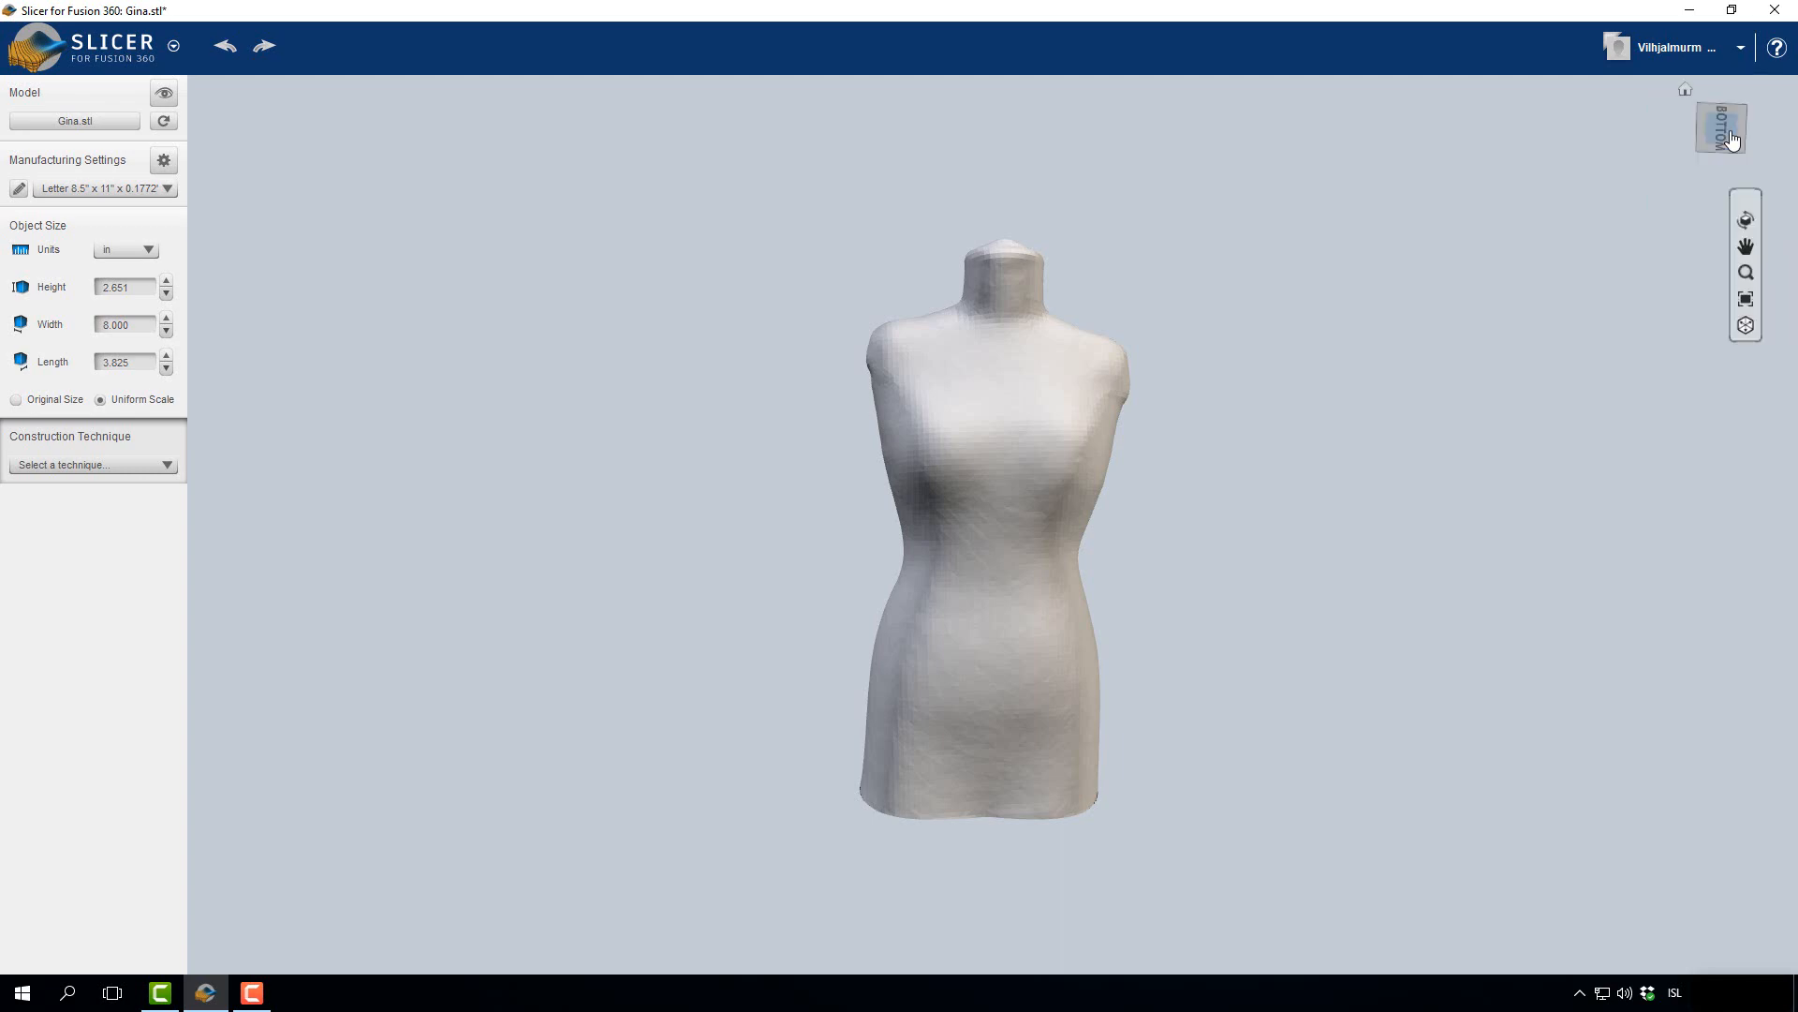
{"action": "scroll", "coordinate": [1058, 439], "scroll_direction": "down", "scroll_amount": 5}
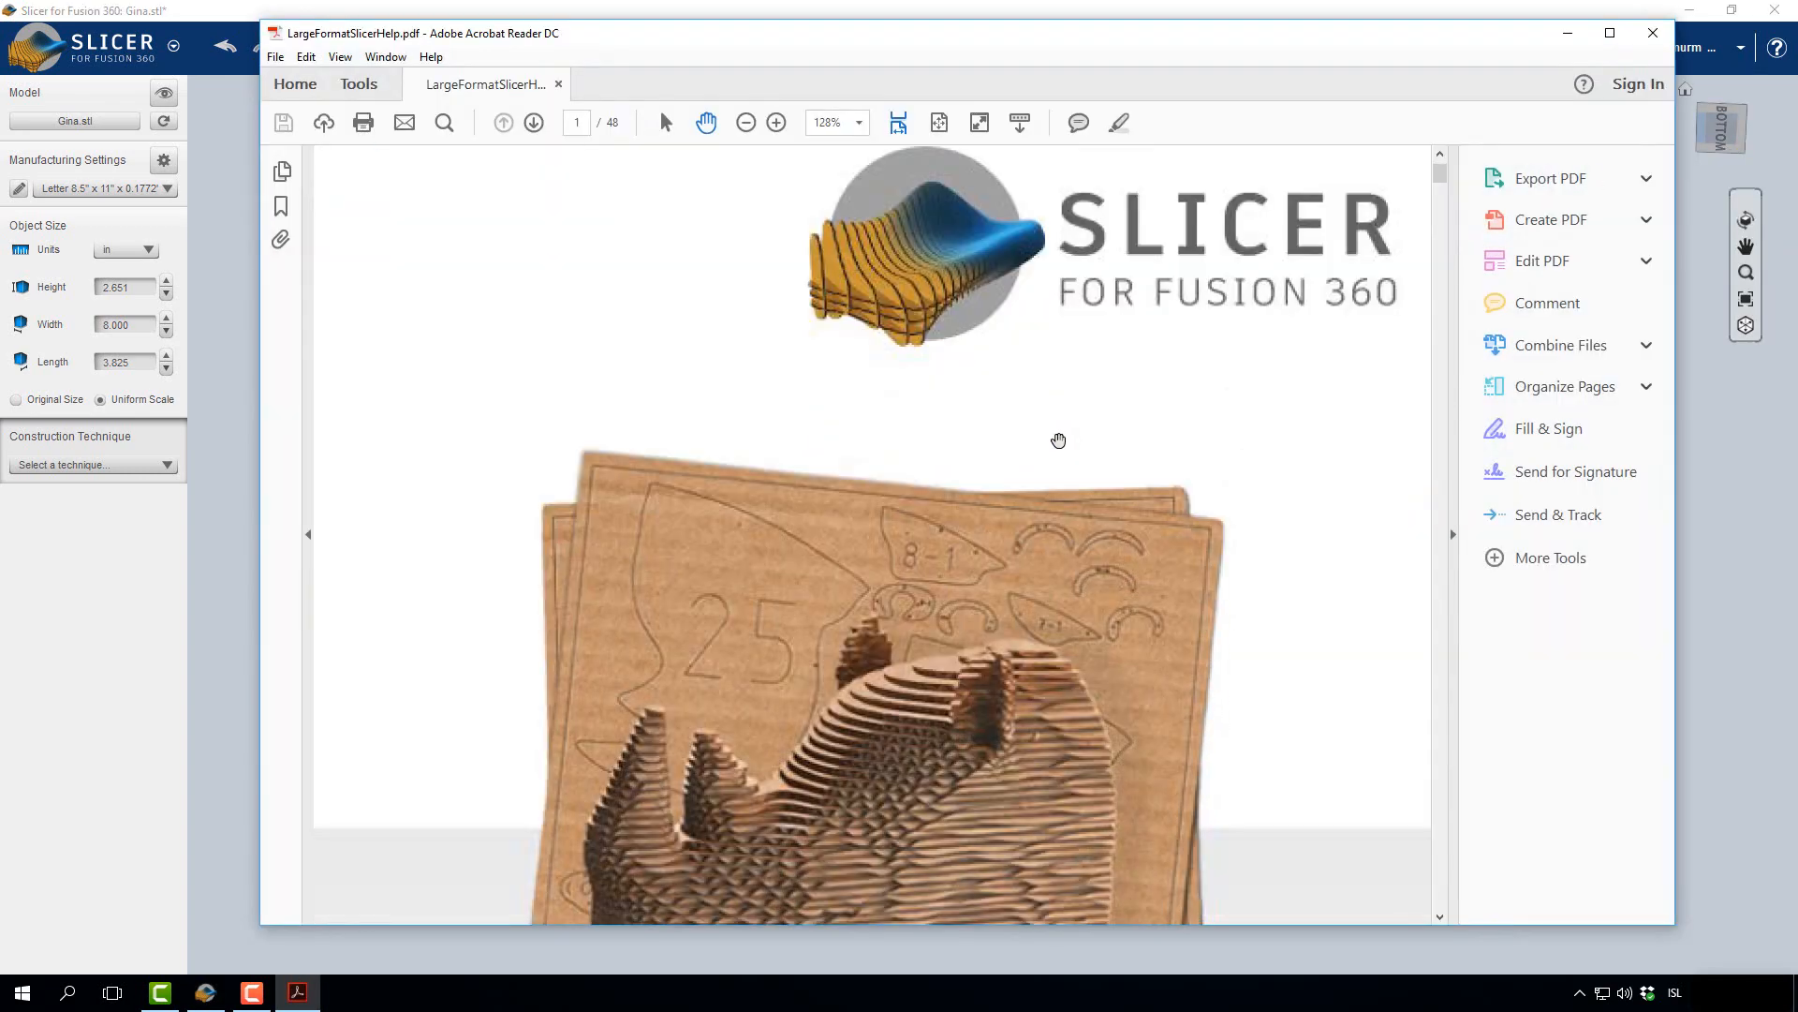
{"action": "scroll", "coordinate": [1062, 436], "scroll_direction": "down", "scroll_amount": 3}
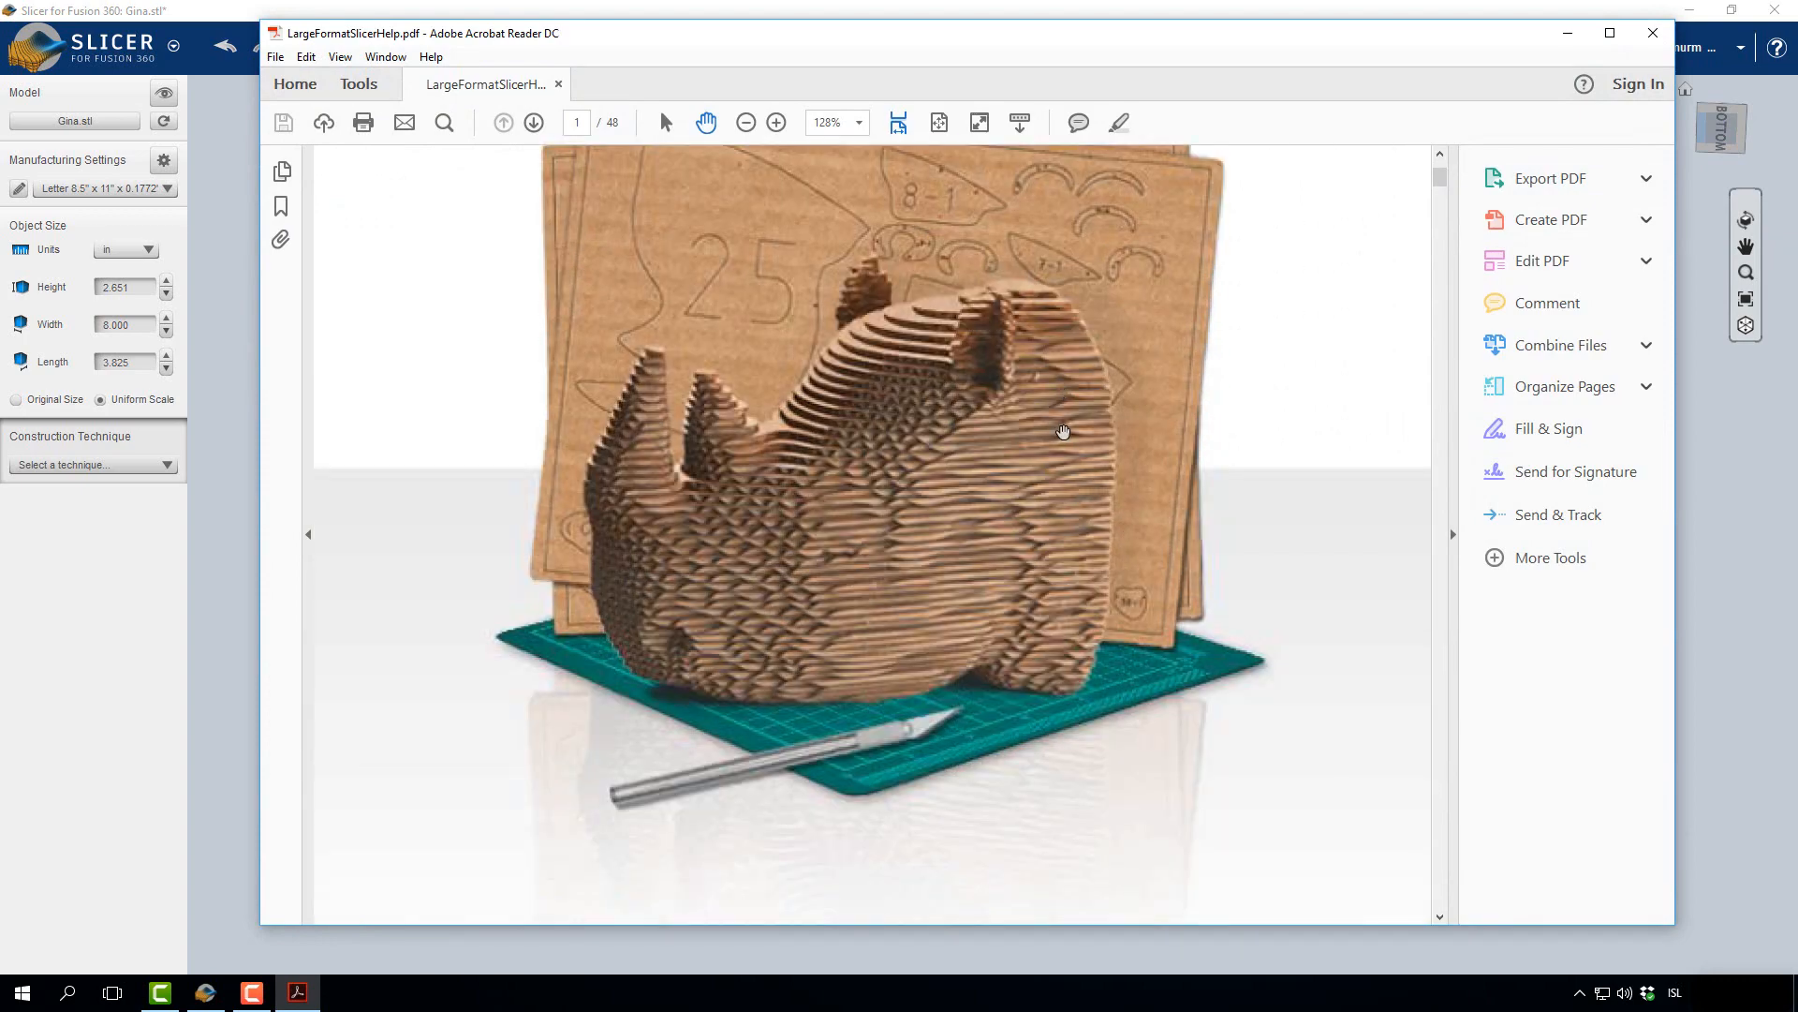
{"action": "scroll", "coordinate": [1065, 450], "scroll_direction": "down", "scroll_amount": 15}
{"action": "scroll", "coordinate": [1068, 473], "scroll_direction": "down", "scroll_amount": 15}
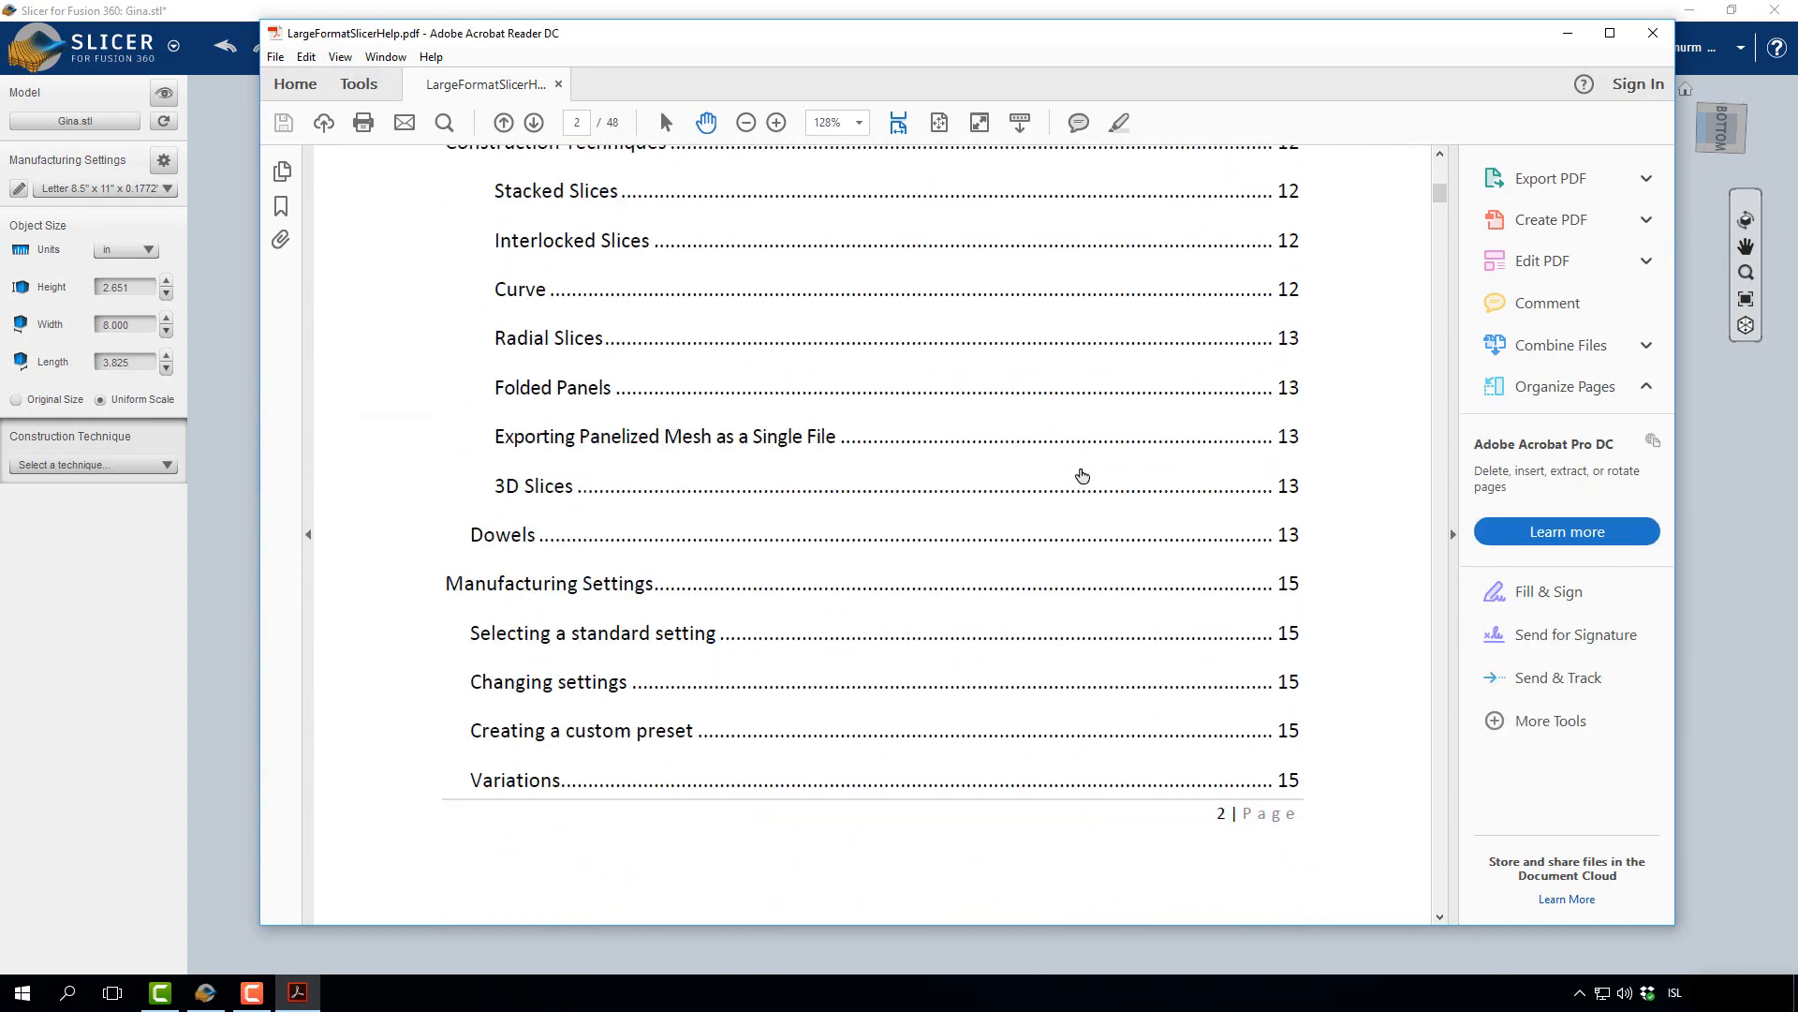
{"action": "left_click_drag", "start_coordinate": [1440, 198], "coordinate": [1448, 339]}
{"action": "left_click", "coordinate": [1568, 37]}
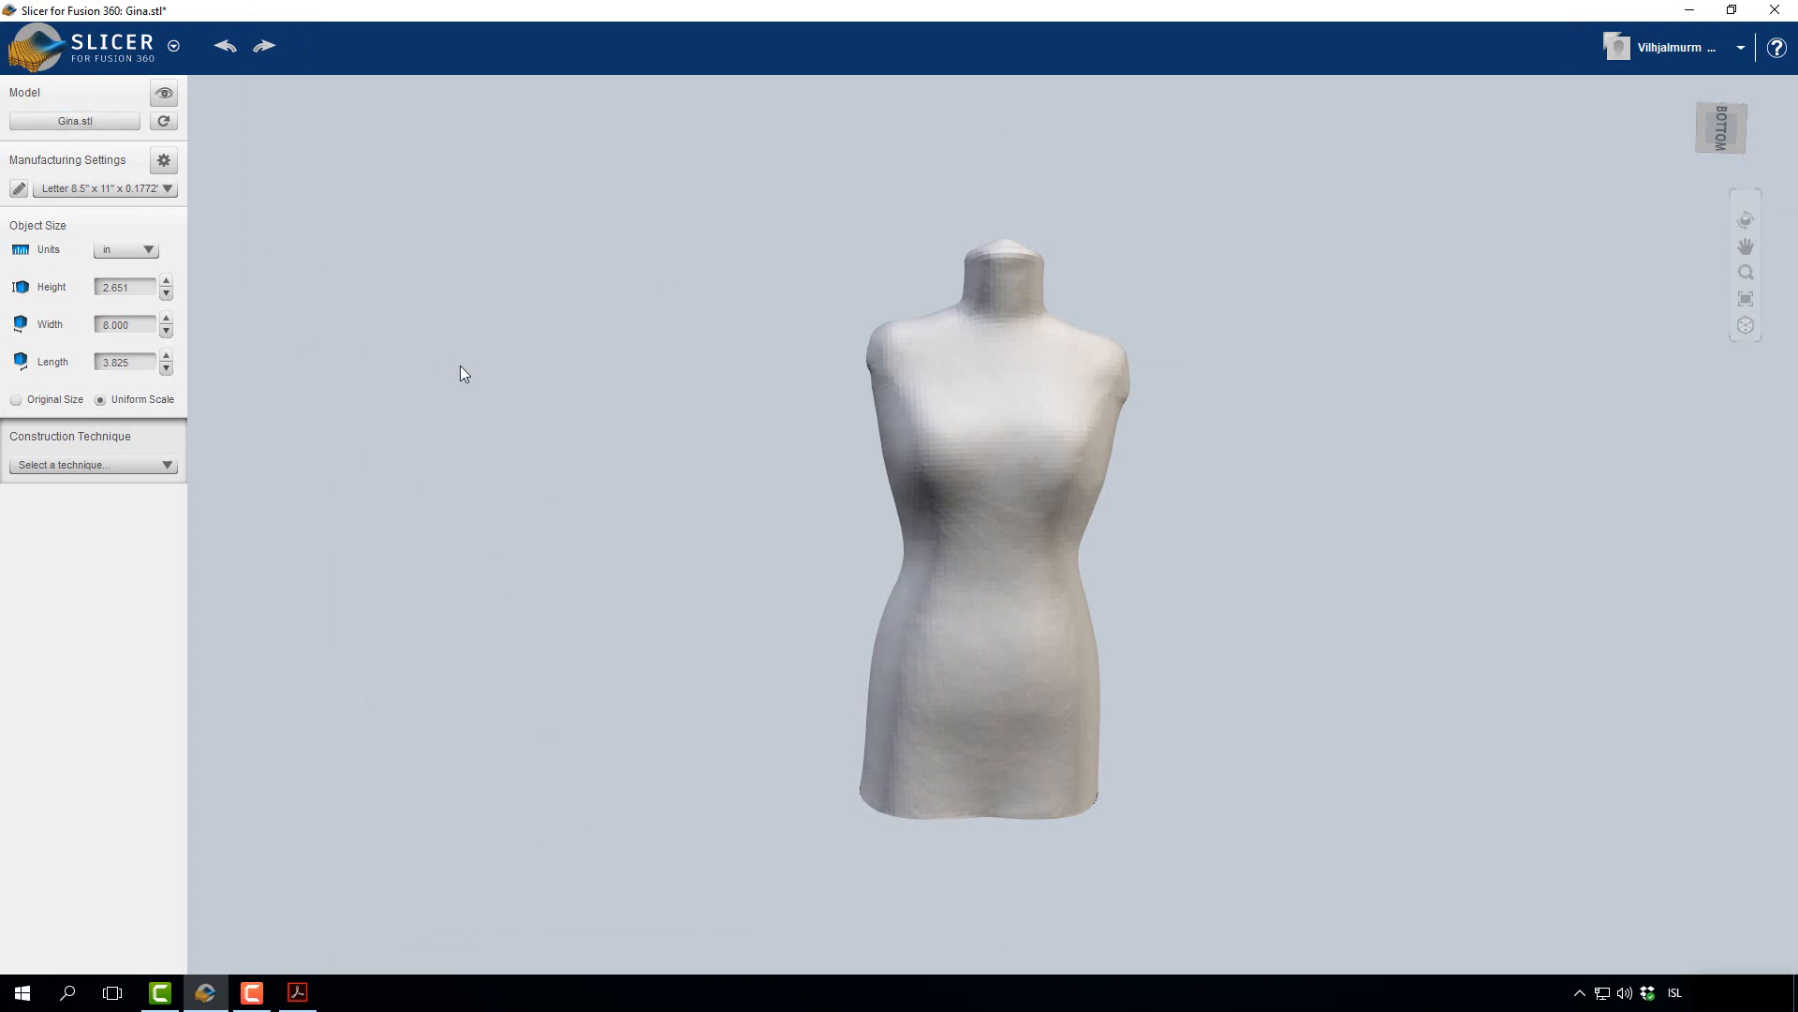
Step: Examine the mannequin model by zooming, orbiting and panning around it, and return to a straight view facing the bottom side
{"action": "mouse_move", "coordinate": [1720, 124]}
{"action": "left_mouse_down"}
{"action": "mouse_move", "coordinate": [1658, 94]}
{"action": "mouse_move", "coordinate": [1731, 105]}
{"action": "mouse_move", "coordinate": [1733, 139]}
{"action": "left_mouse_up"}
{"action": "left_click", "coordinate": [1724, 131]}
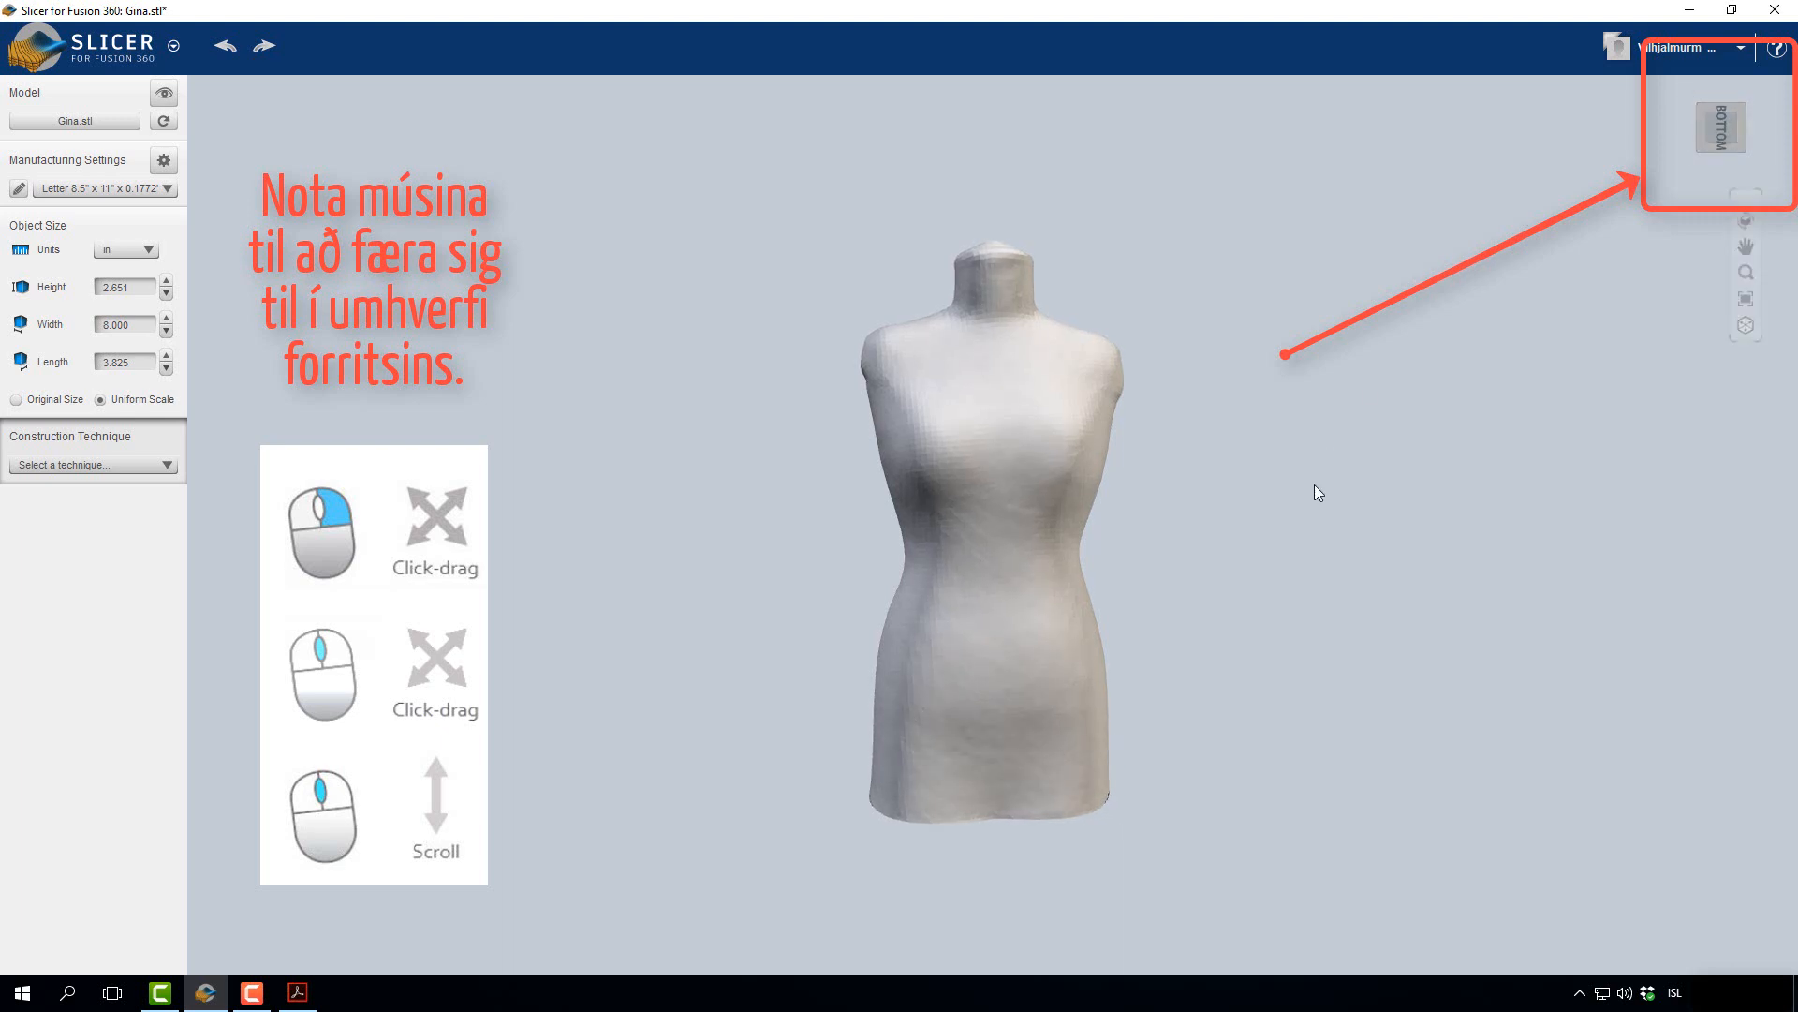
{"action": "scroll", "coordinate": [1307, 471], "scroll_direction": "down", "scroll_amount": 2}
{"action": "scroll", "coordinate": [1307, 477], "scroll_direction": "up", "scroll_amount": 1}
{"action": "scroll", "coordinate": [1244, 509], "scroll_direction": "up", "scroll_amount": 3}
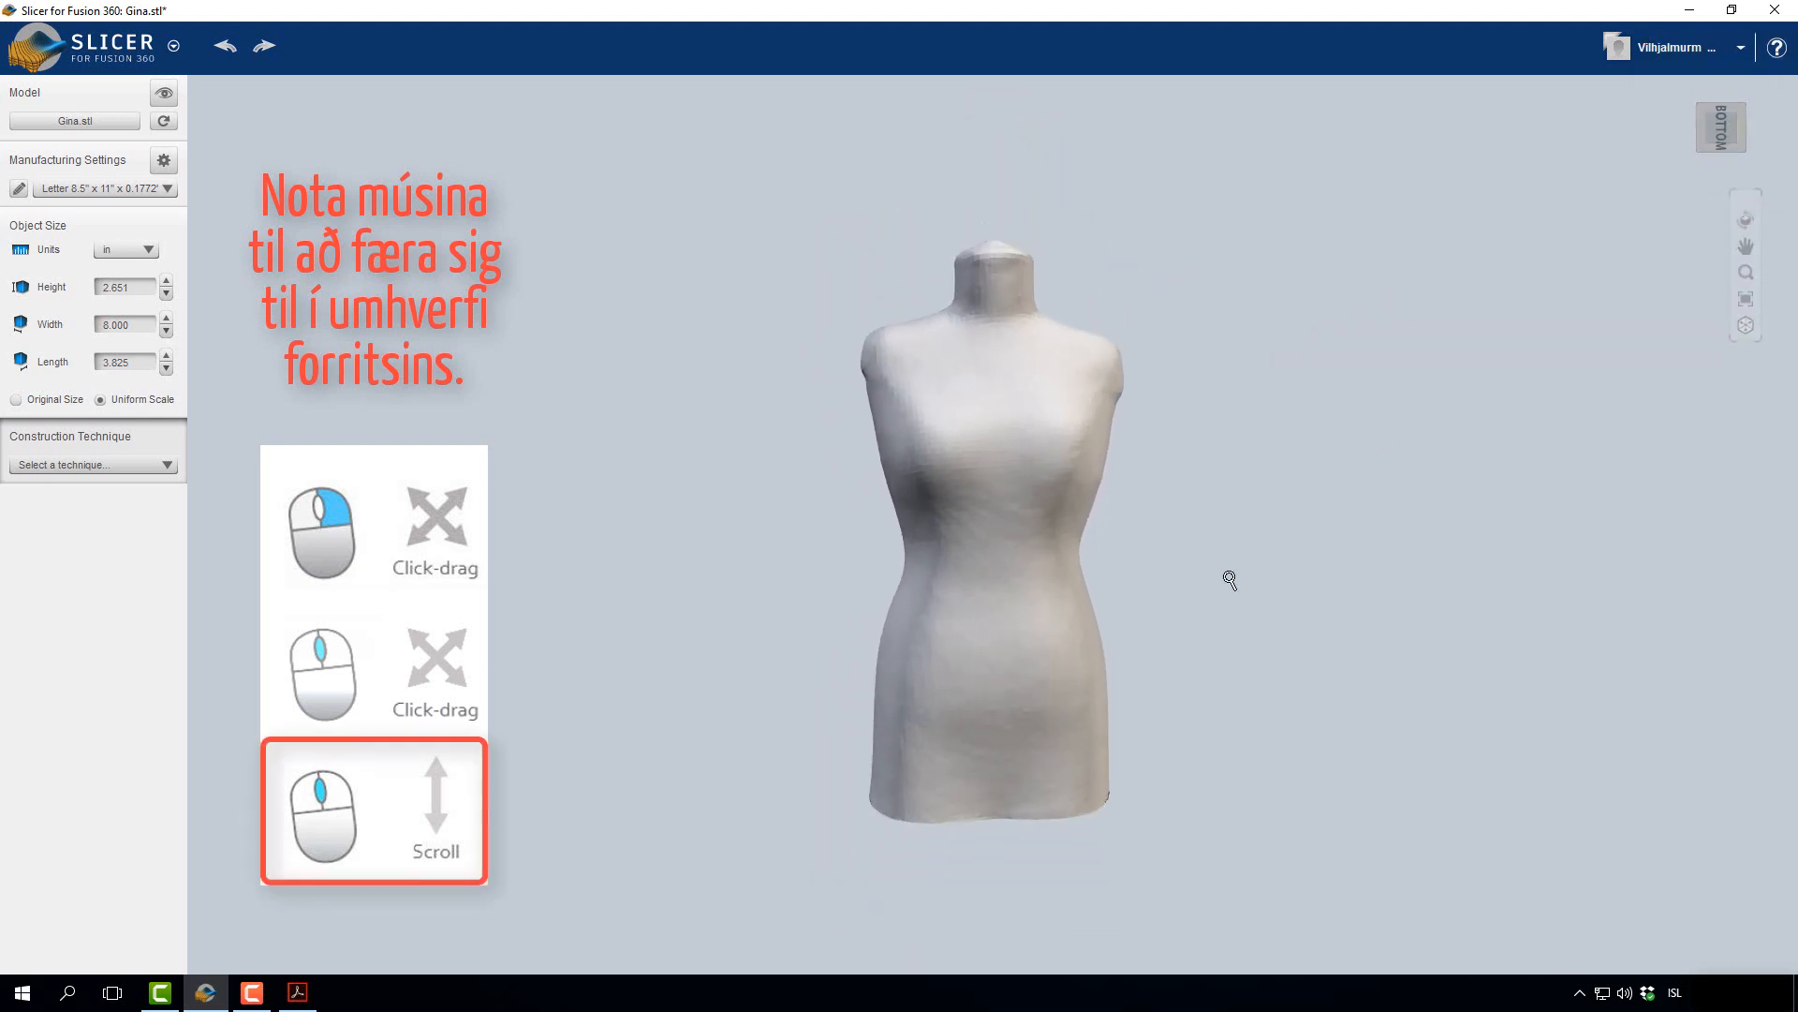
{"action": "scroll", "coordinate": [1227, 576], "scroll_direction": "up", "scroll_amount": 2}
{"action": "scroll", "coordinate": [1233, 574], "scroll_direction": "down", "scroll_amount": 1}
{"action": "left_click_drag", "start_coordinate": [1631, 405], "coordinate": [1458, 405]}
{"action": "left_click_drag", "start_coordinate": [1188, 440], "coordinate": [1193, 449]}
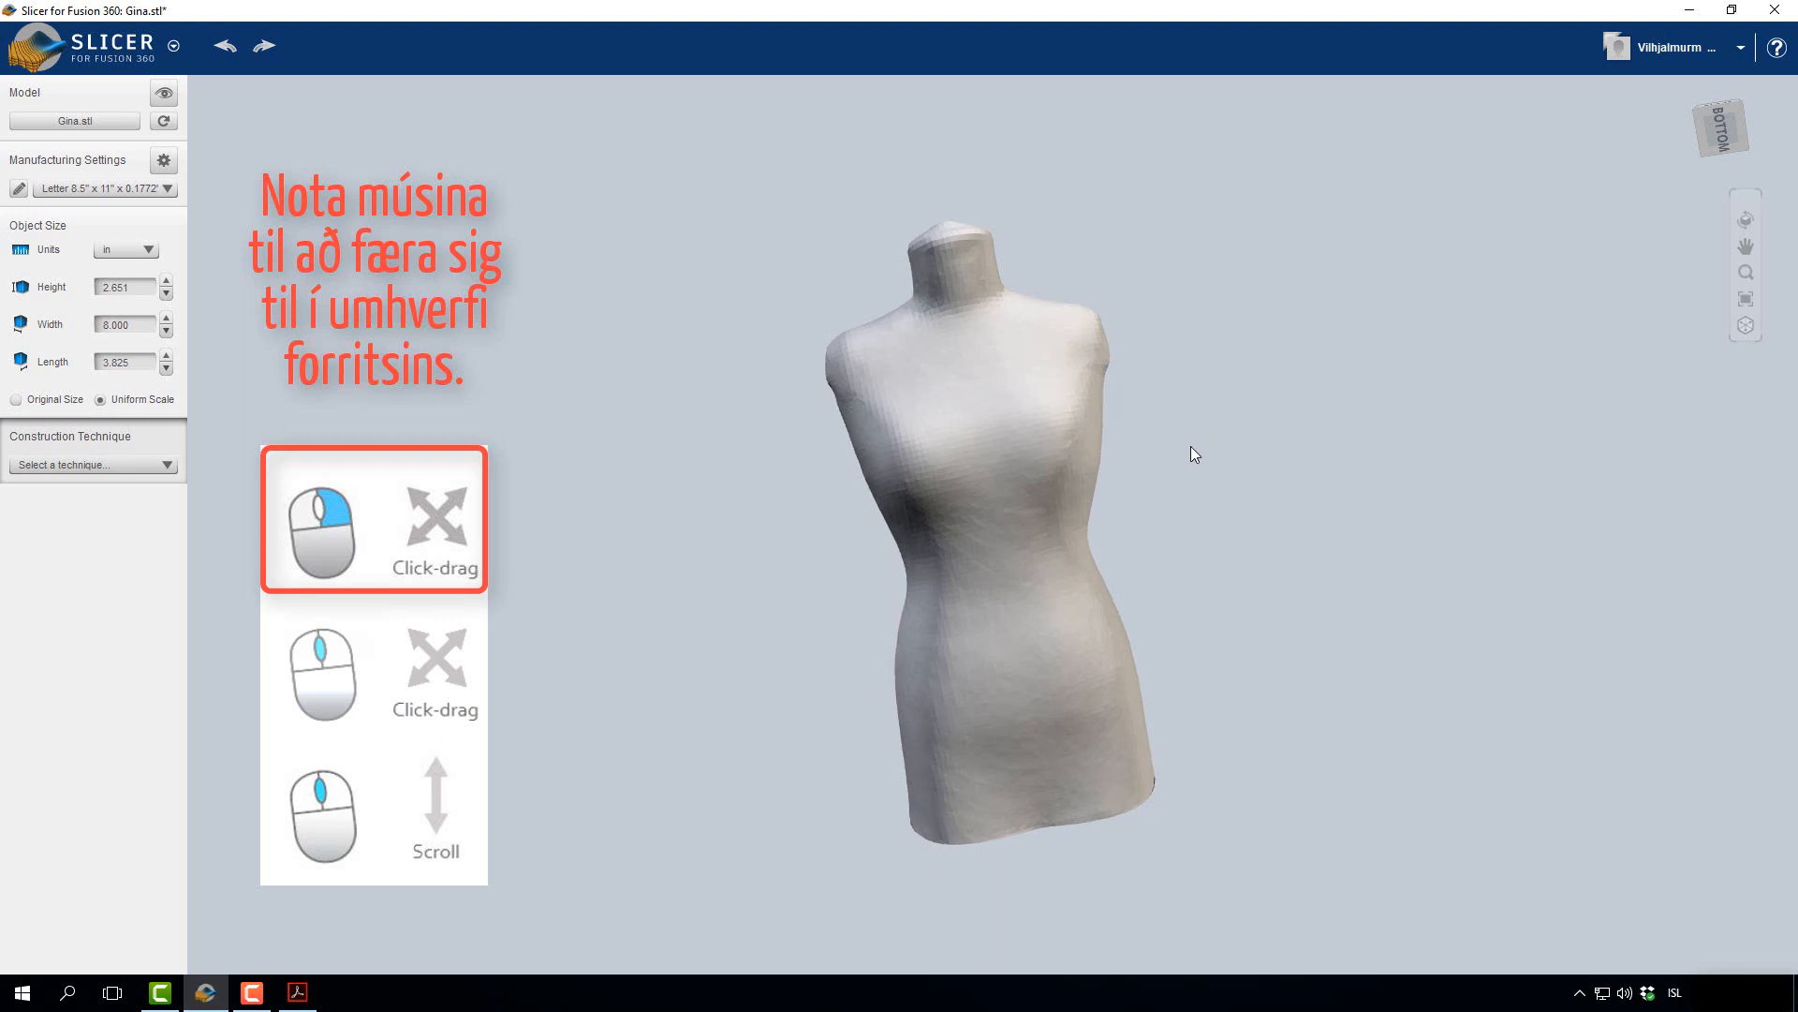
{"action": "middle_click_drag", "start_coordinate": [1208, 446], "coordinate": [1113, 330]}
{"action": "left_click", "coordinate": [1728, 124]}
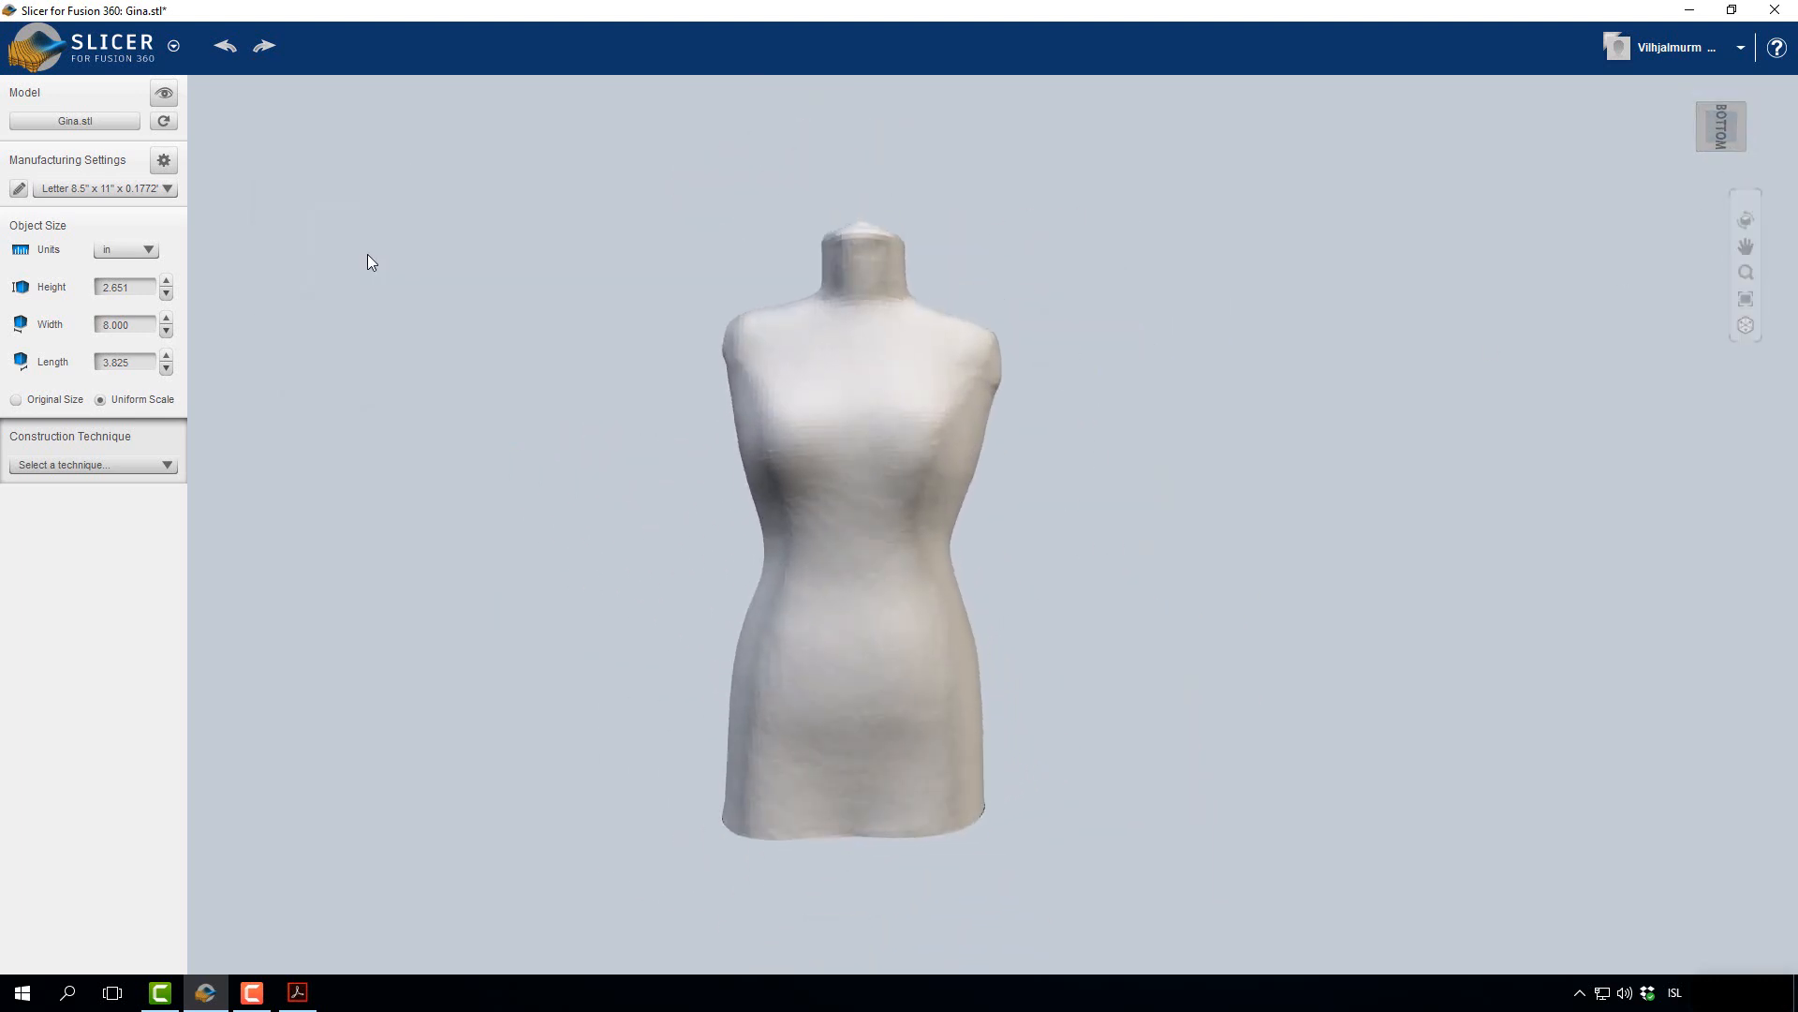
Step: Set the object size units to mm and choose the 600x300x3mm manufacturing preset
{"action": "left_click", "coordinate": [142, 251]}
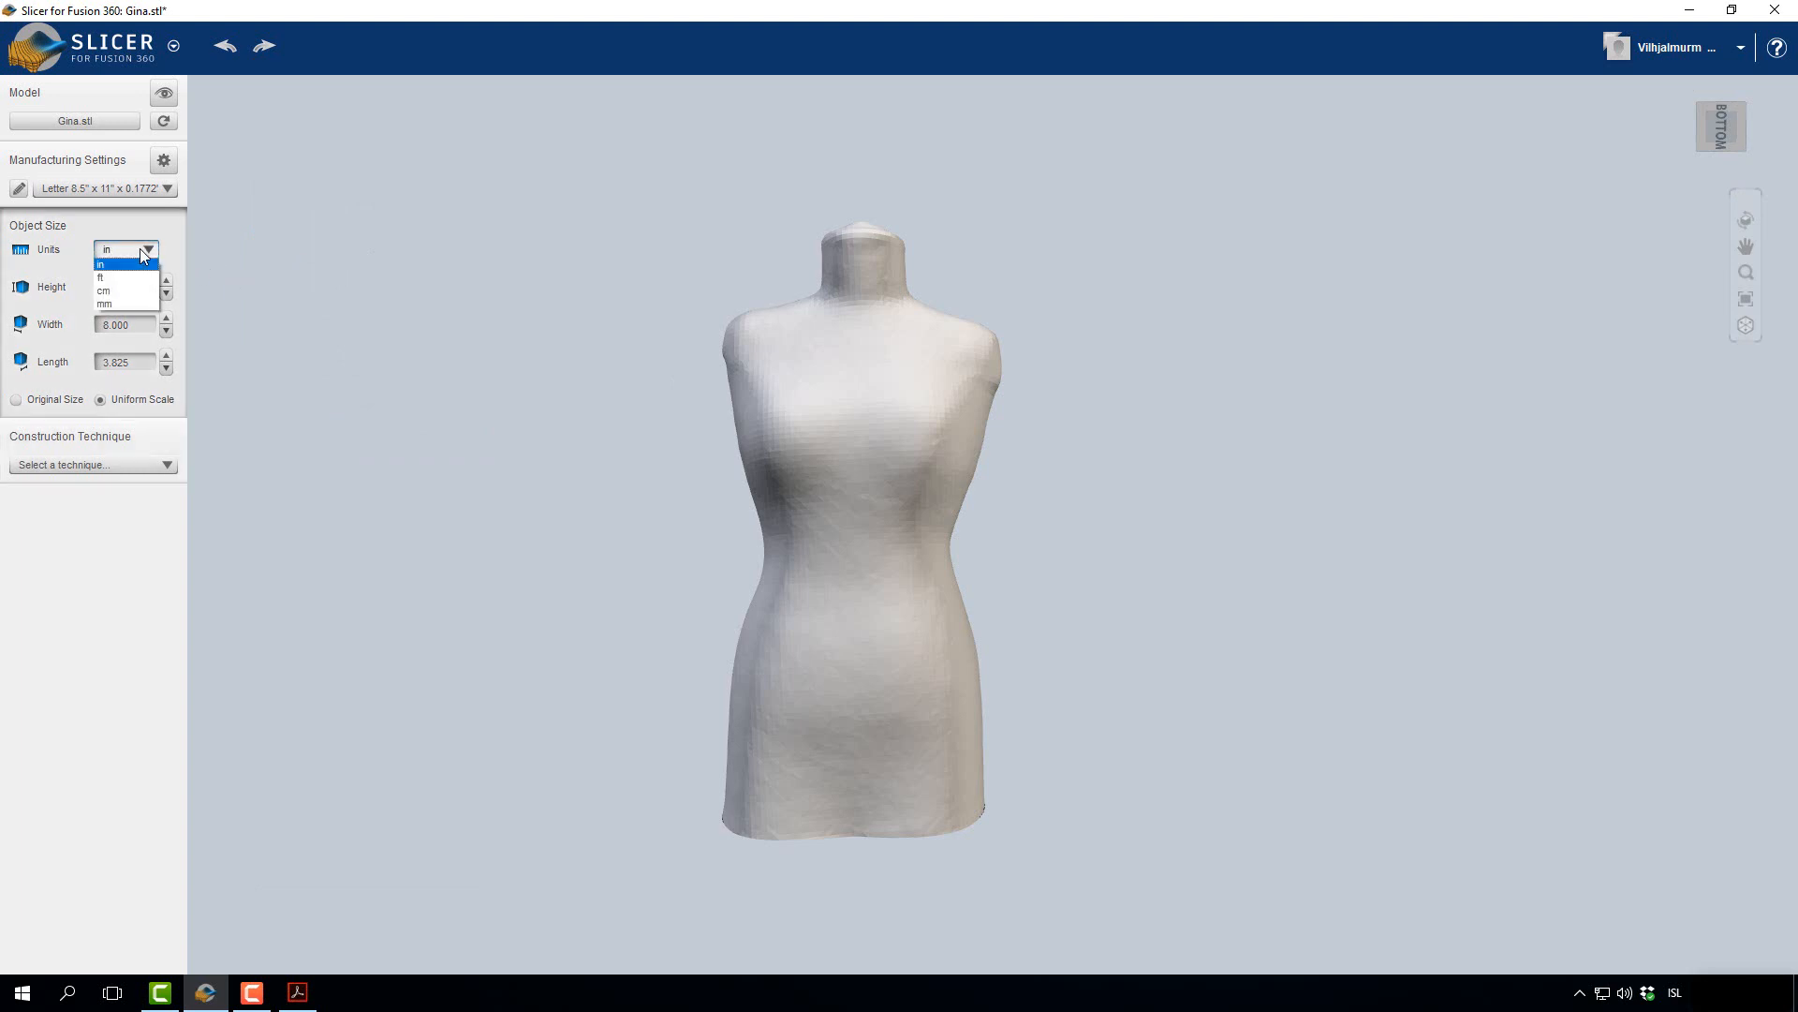
{"action": "left_click", "coordinate": [132, 303]}
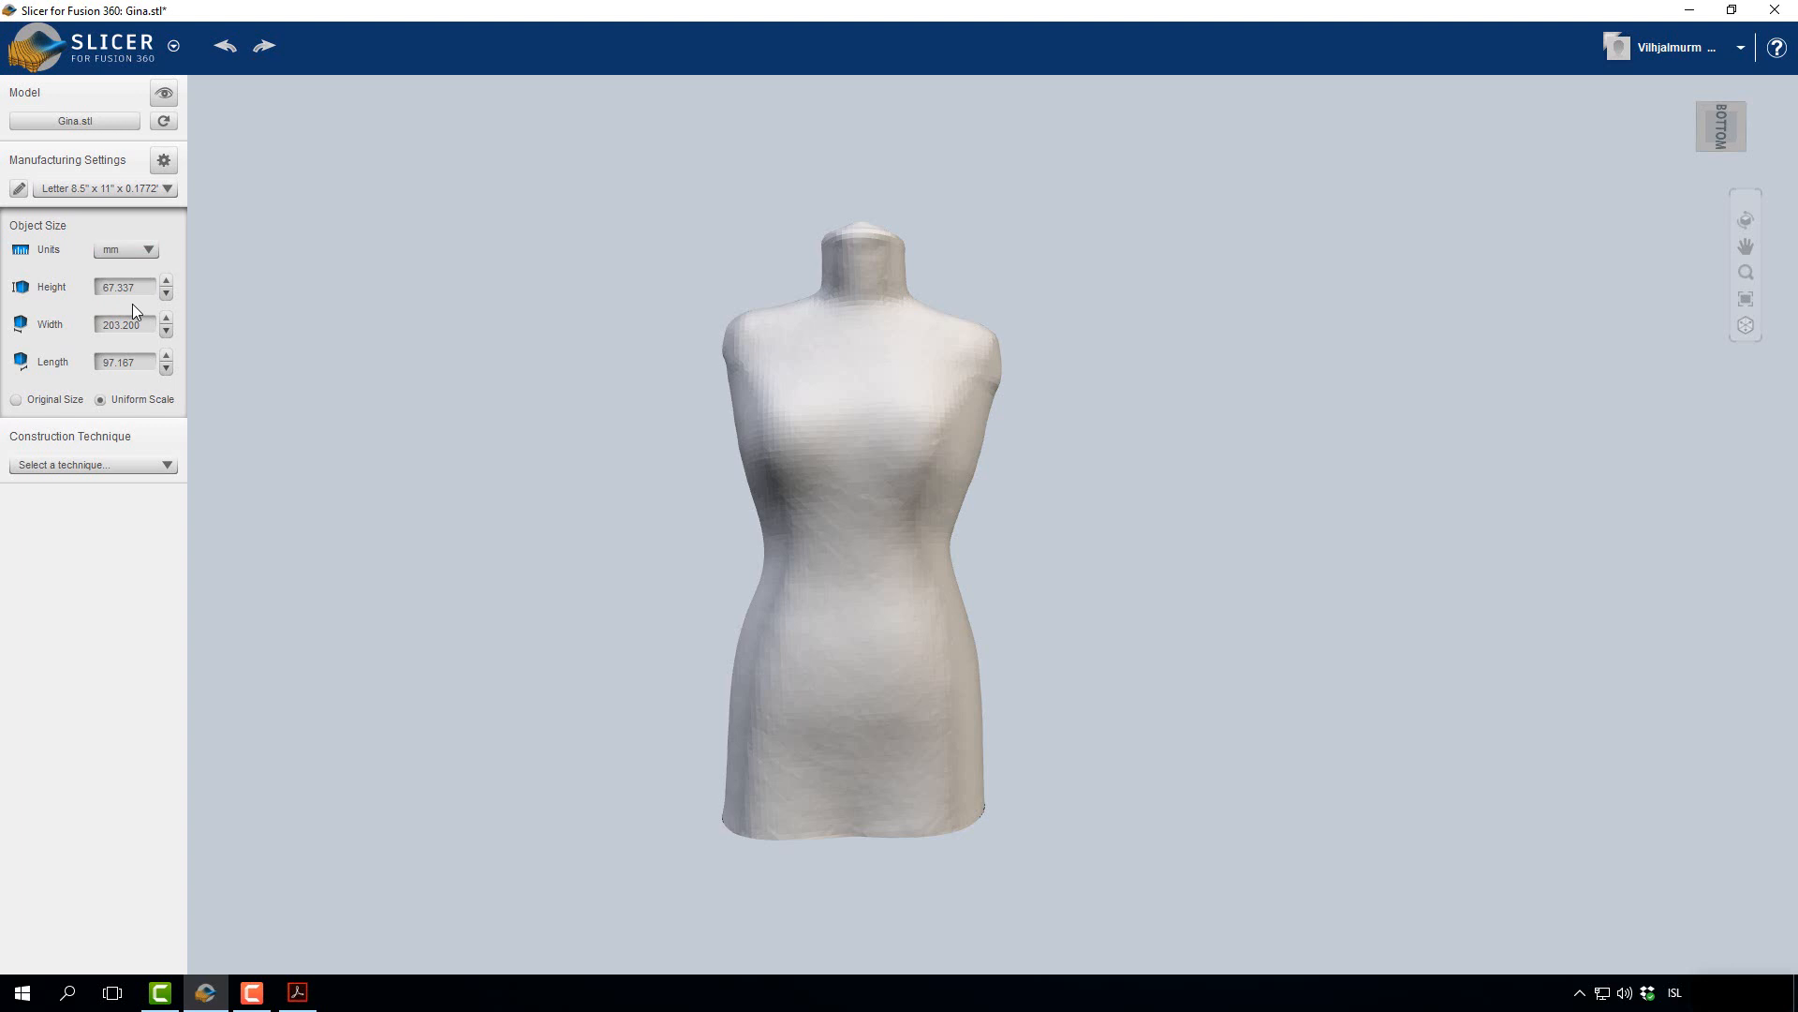
{"action": "left_click", "coordinate": [165, 190]}
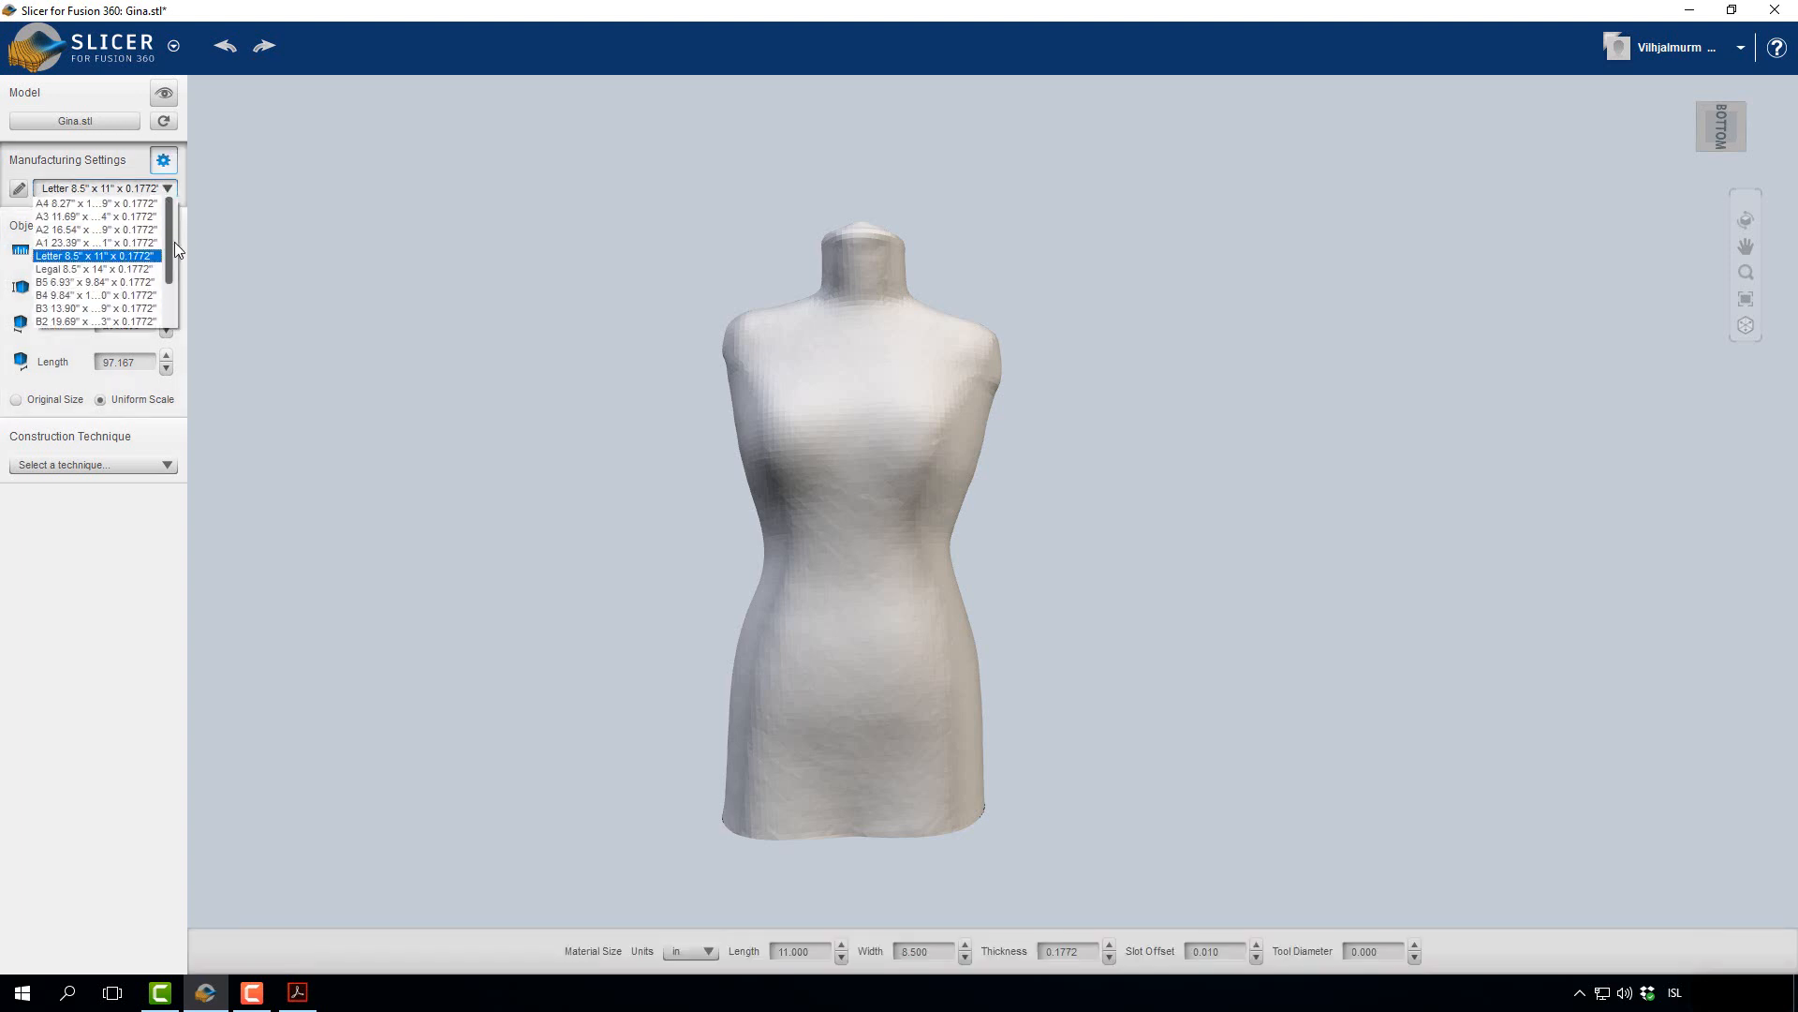
{"action": "left_click_drag", "start_coordinate": [175, 241], "coordinate": [178, 294]}
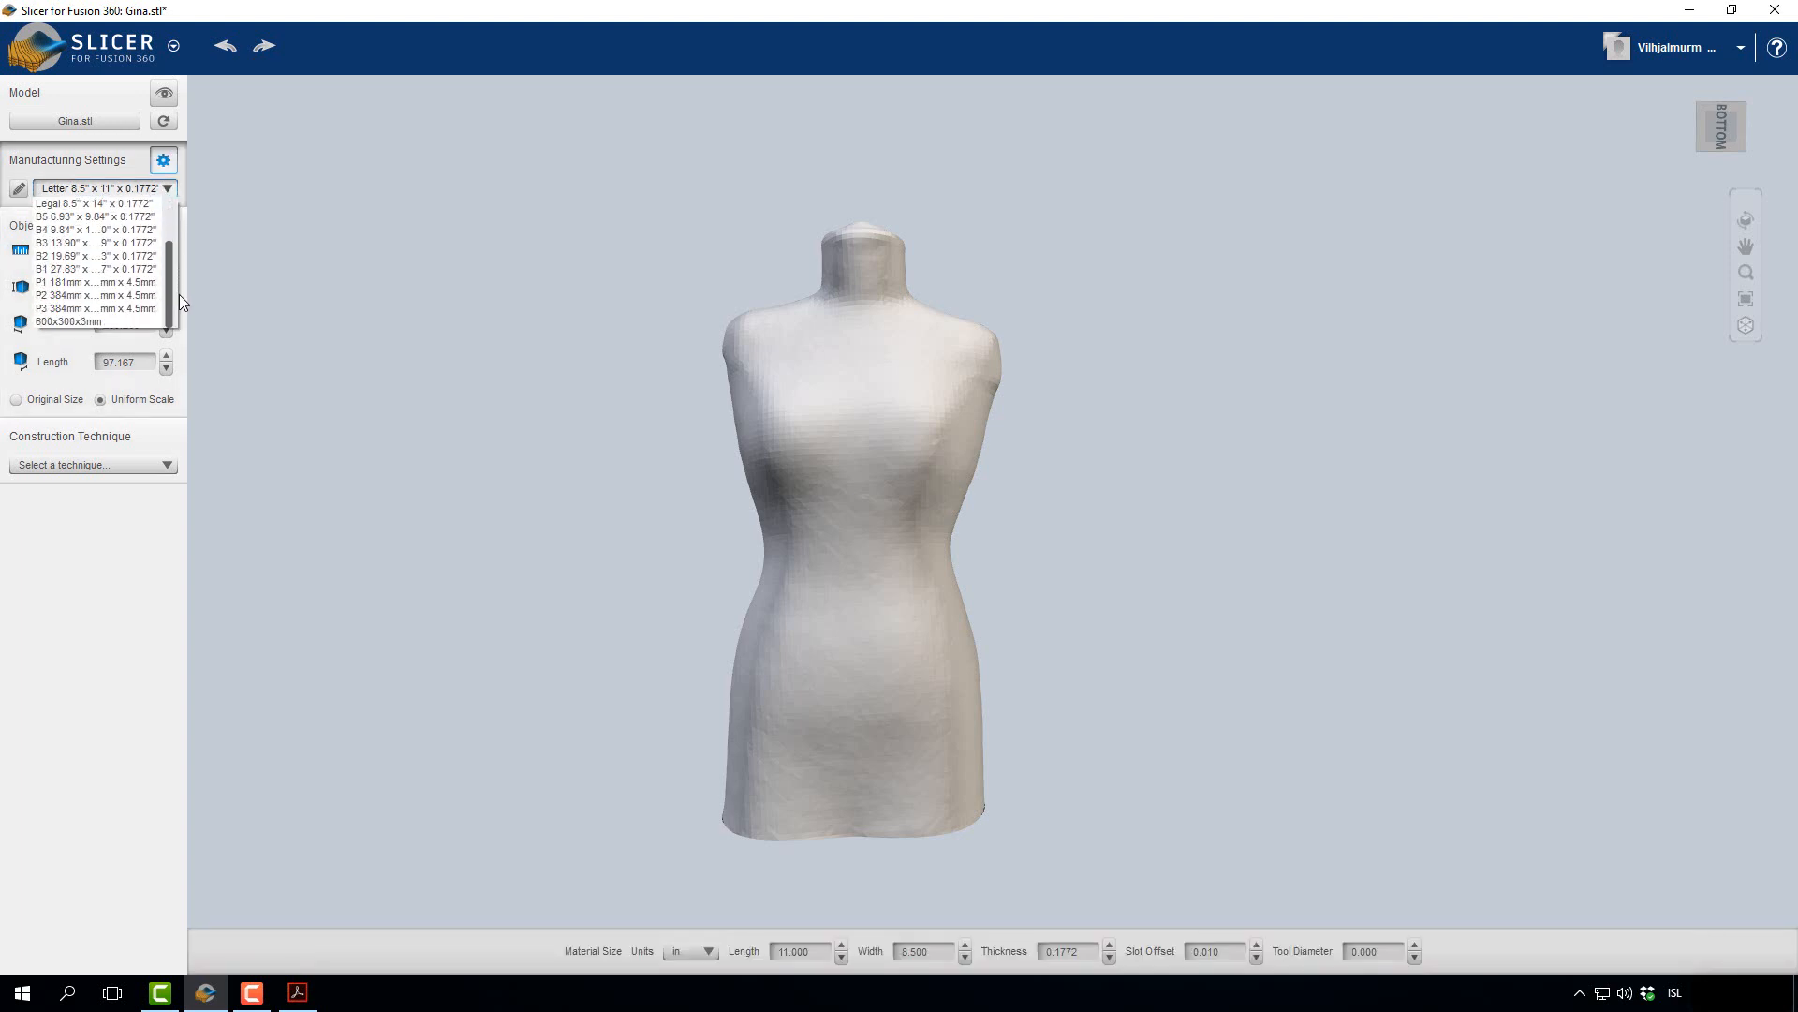
{"action": "left_click", "coordinate": [68, 322]}
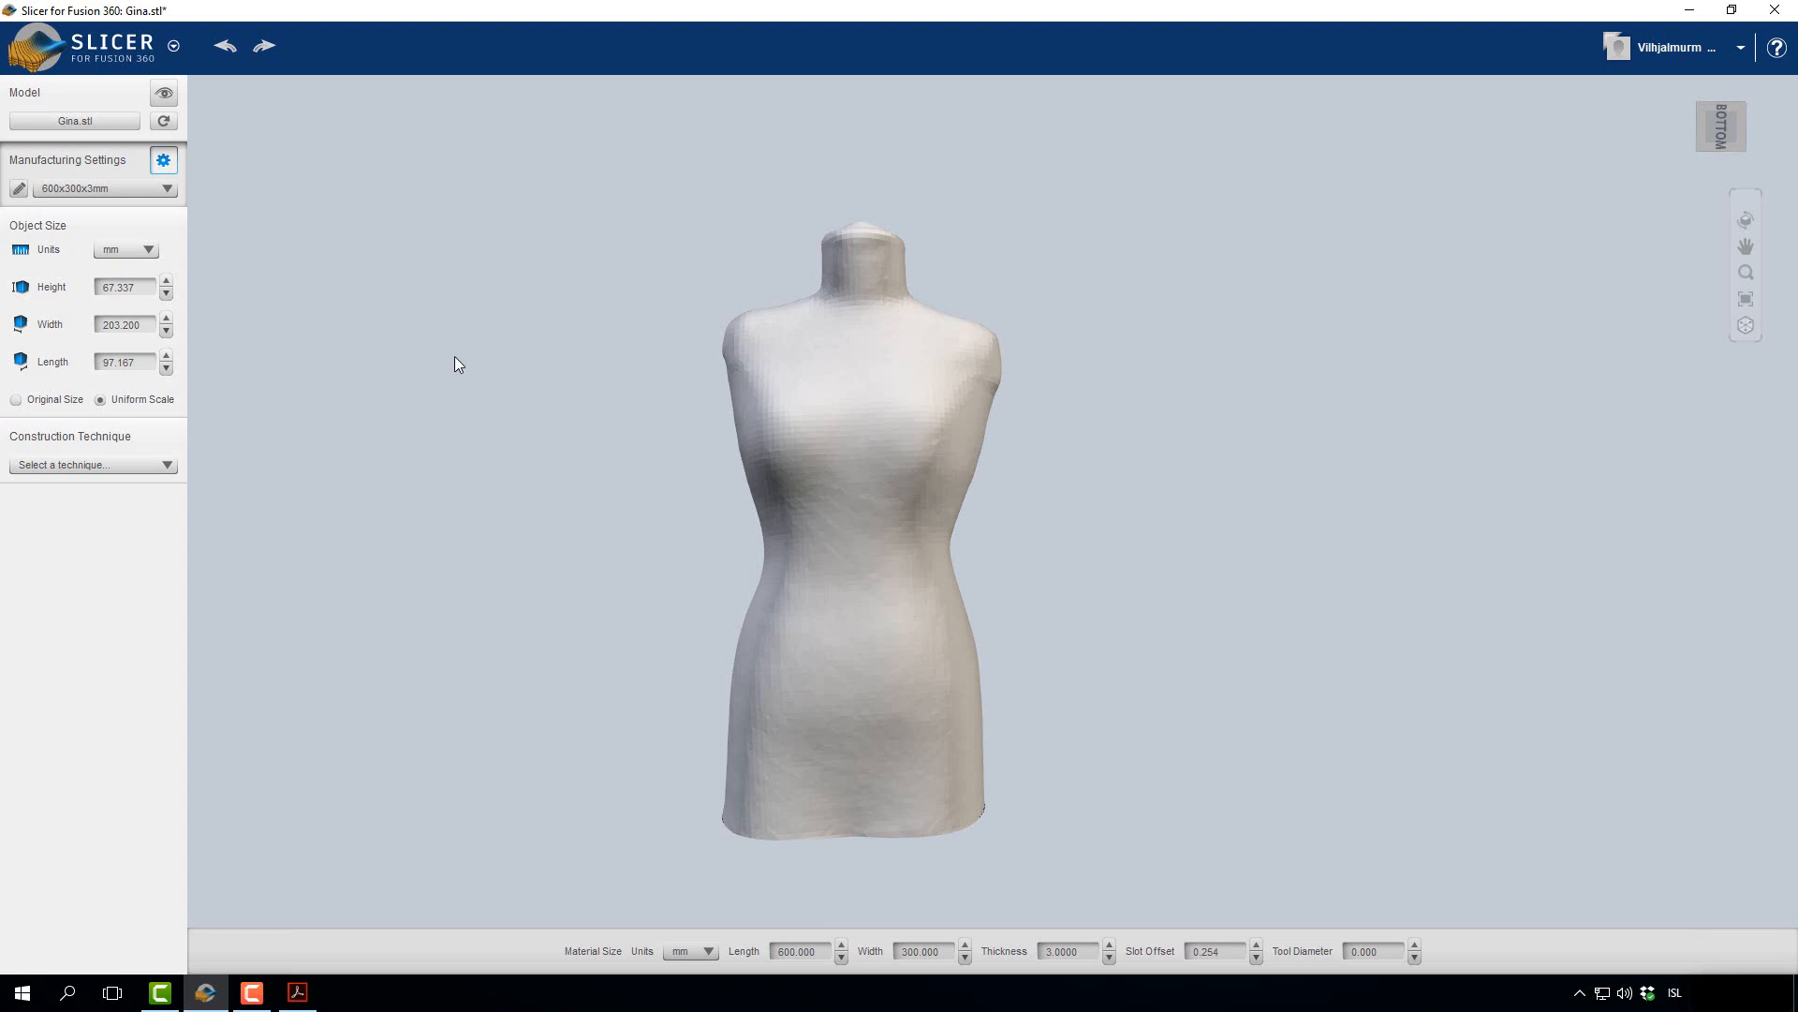
Step: Add a new manufacturing preset, go through its material length, width and thickness values, and close the preset editor
{"action": "left_click", "coordinate": [18, 188]}
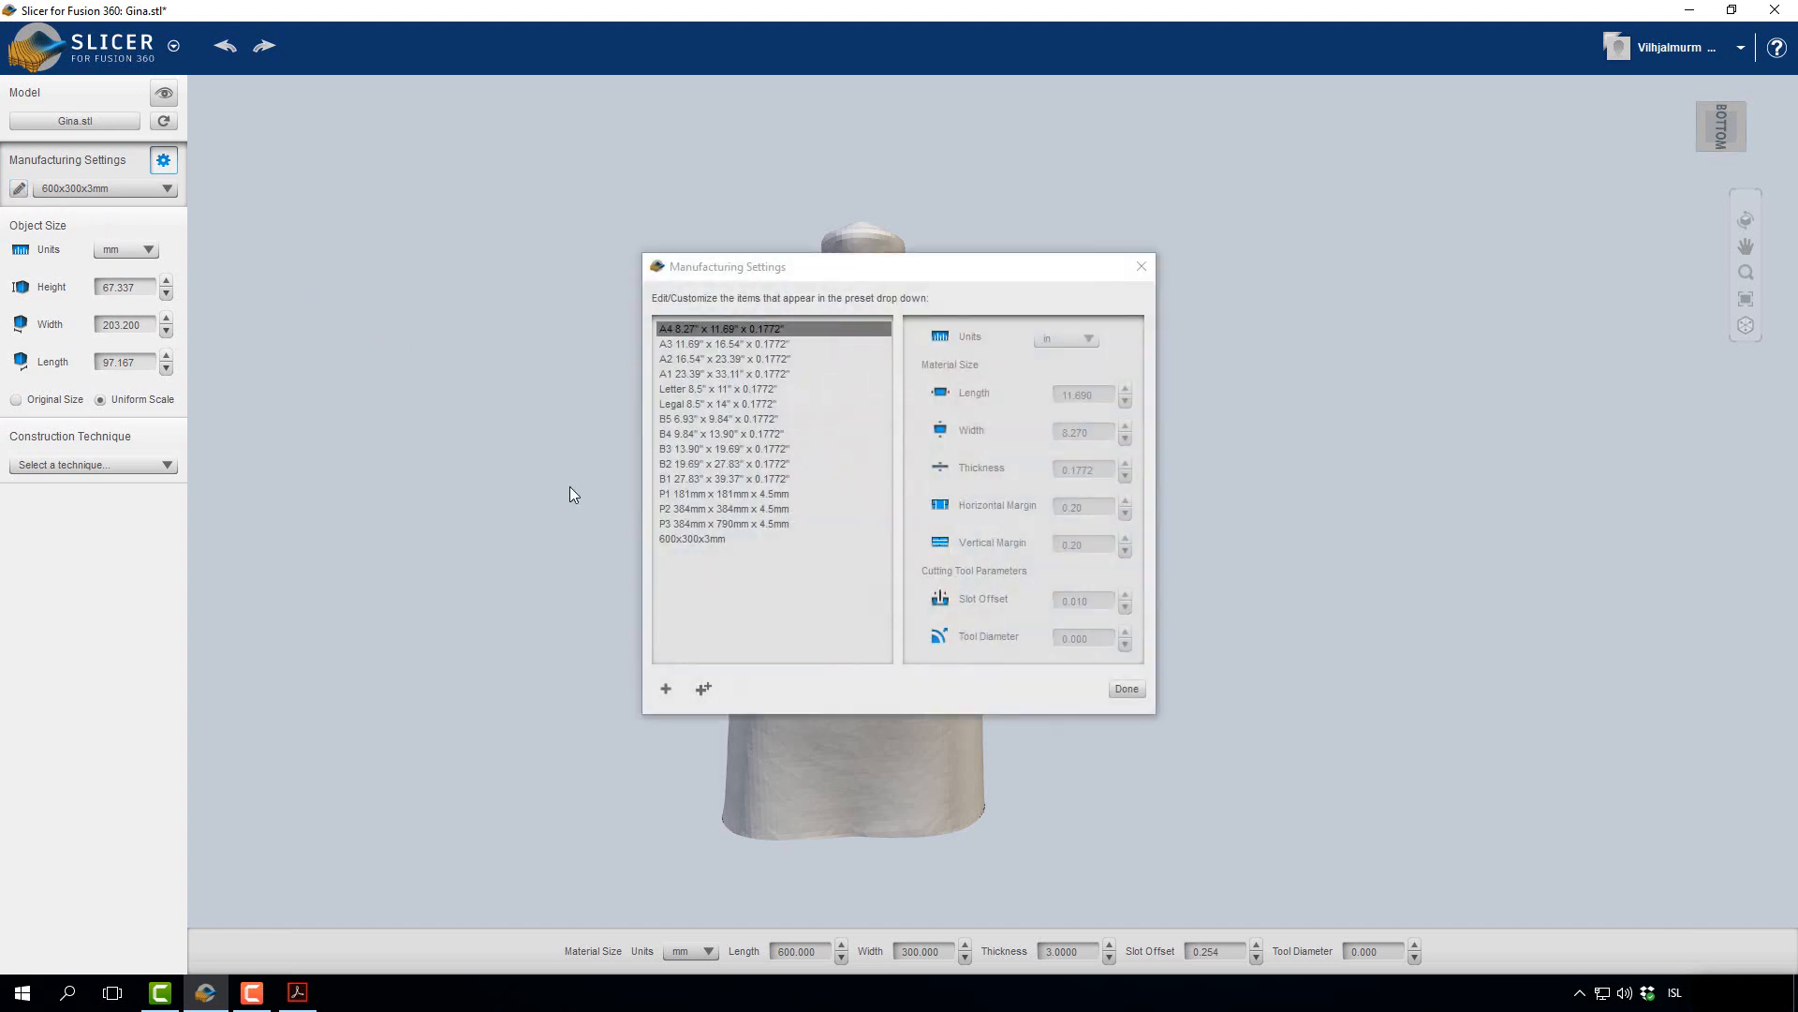
{"action": "left_click", "coordinate": [666, 688]}
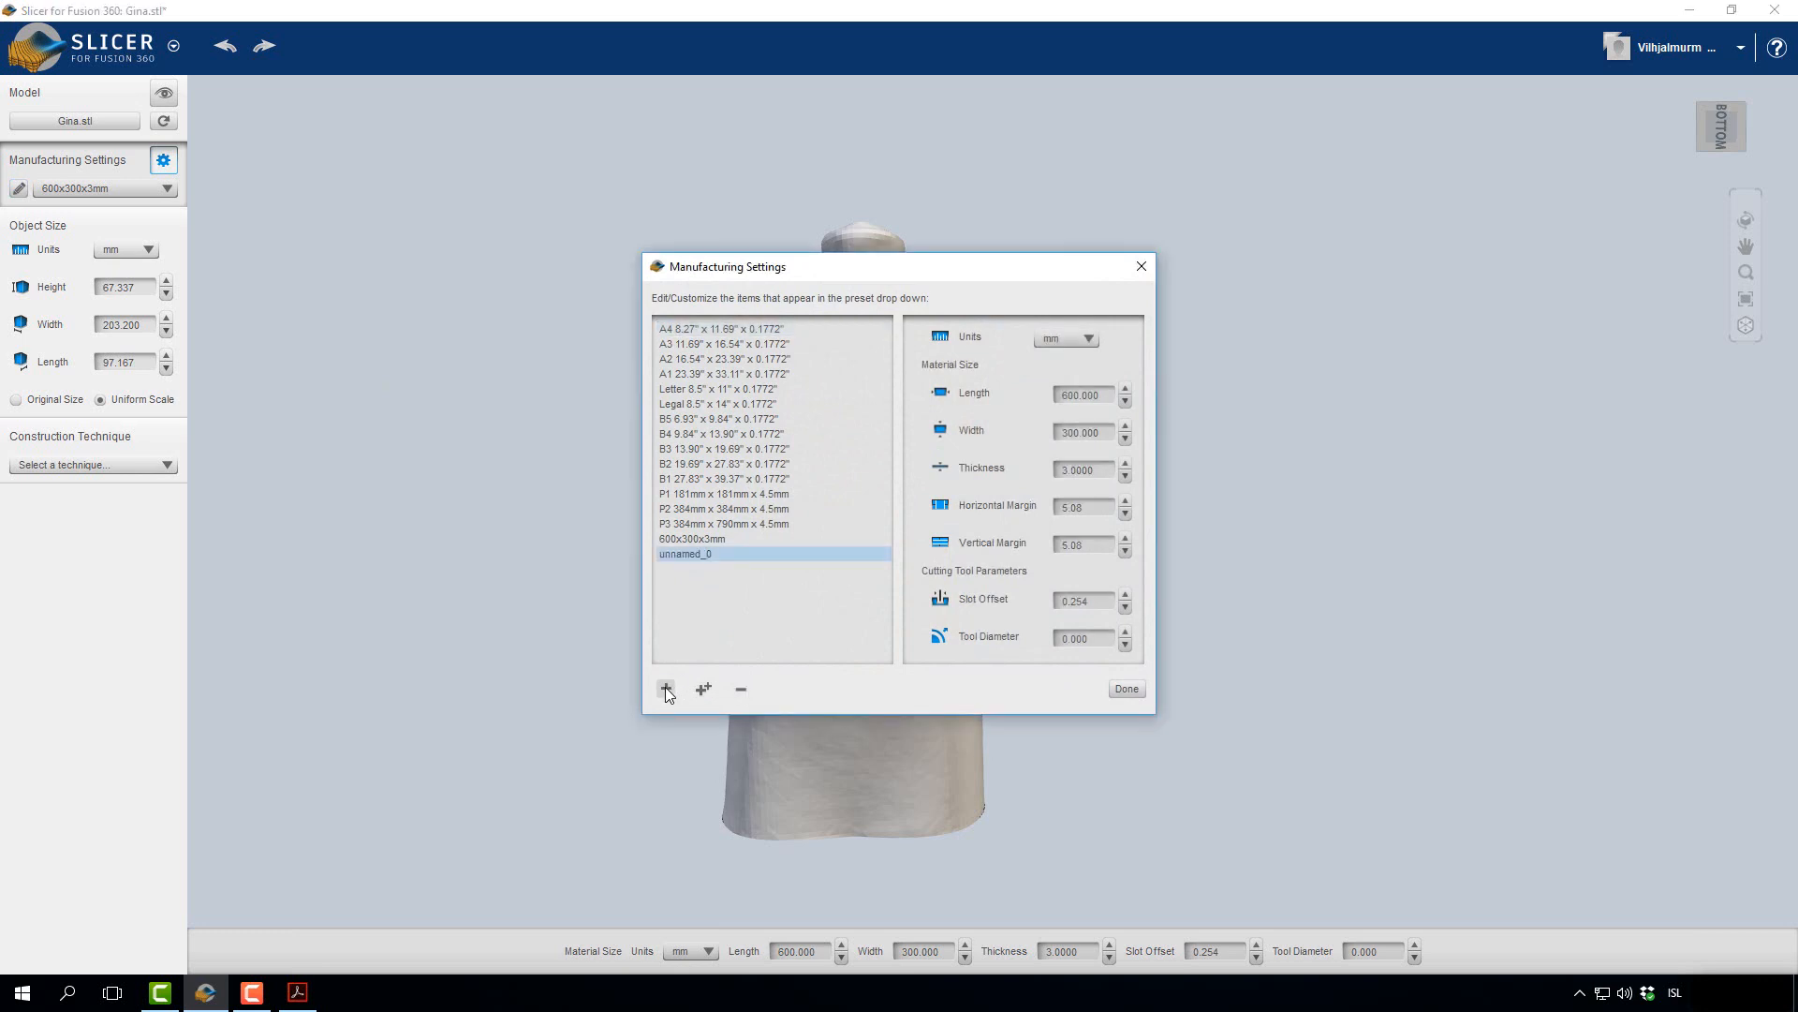
{"action": "left_click", "coordinate": [1098, 396]}
{"action": "left_click", "coordinate": [1108, 432]}
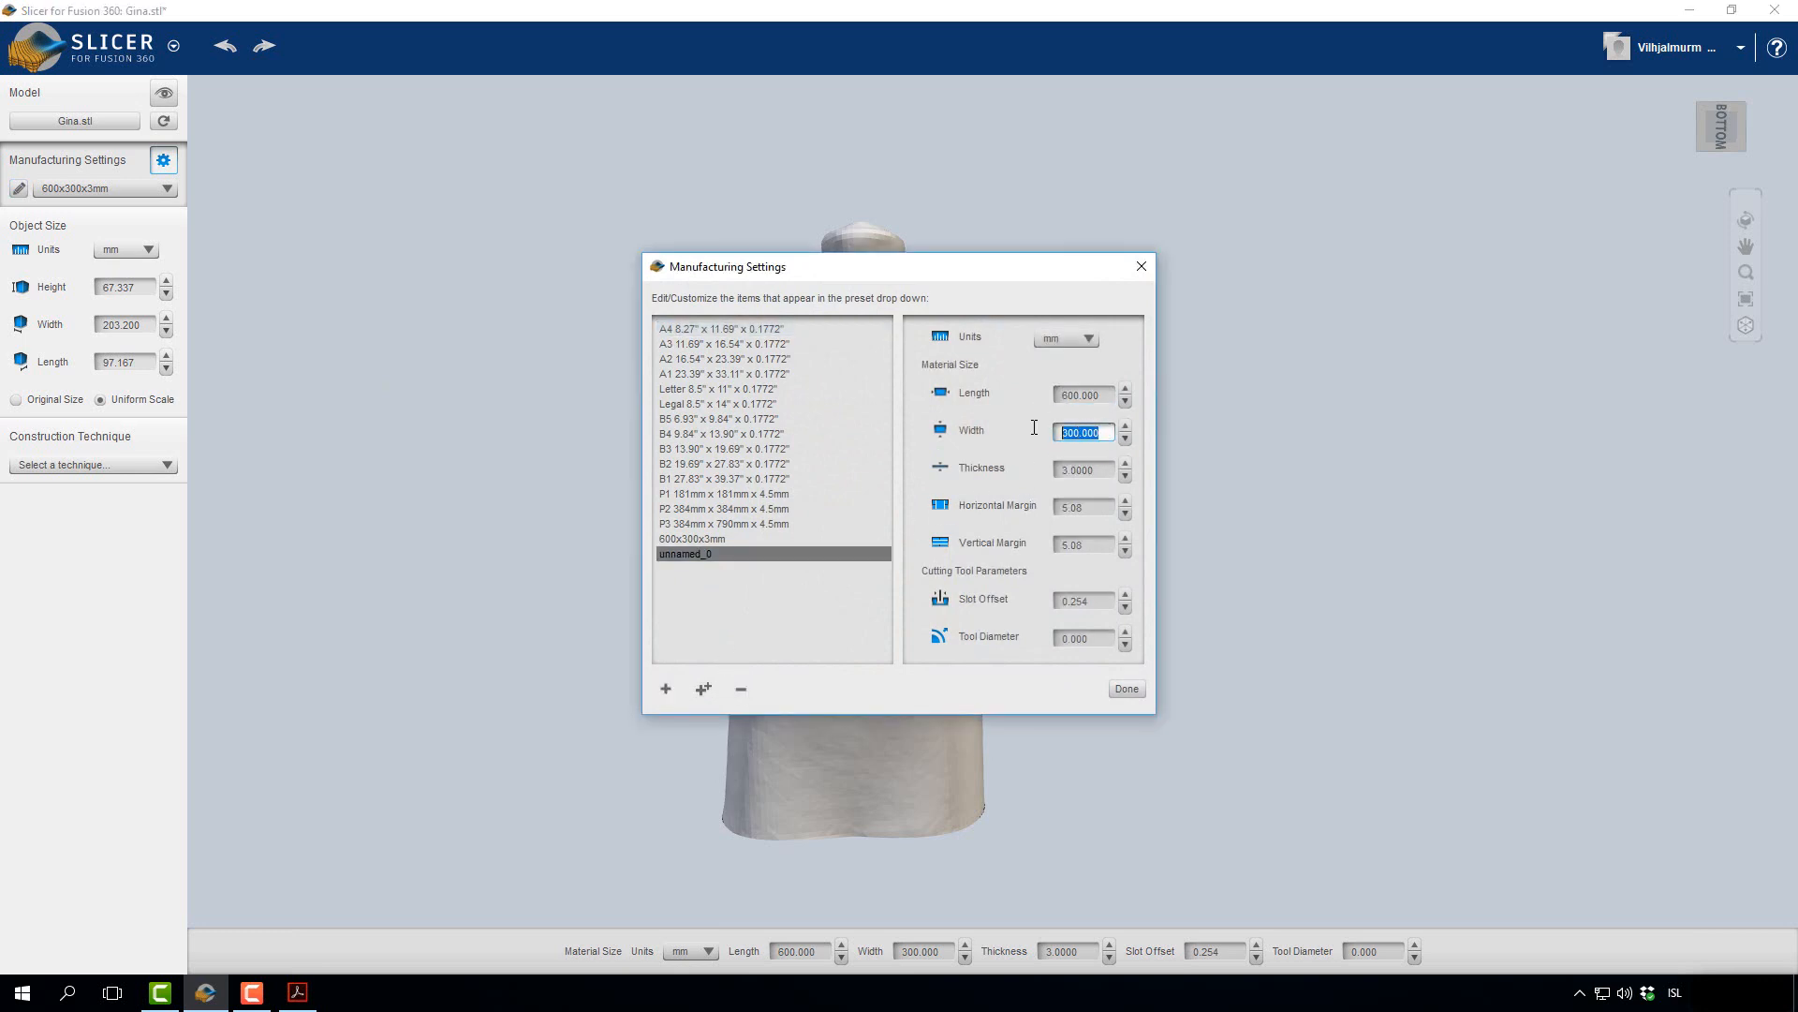
{"action": "left_click", "coordinate": [1097, 473]}
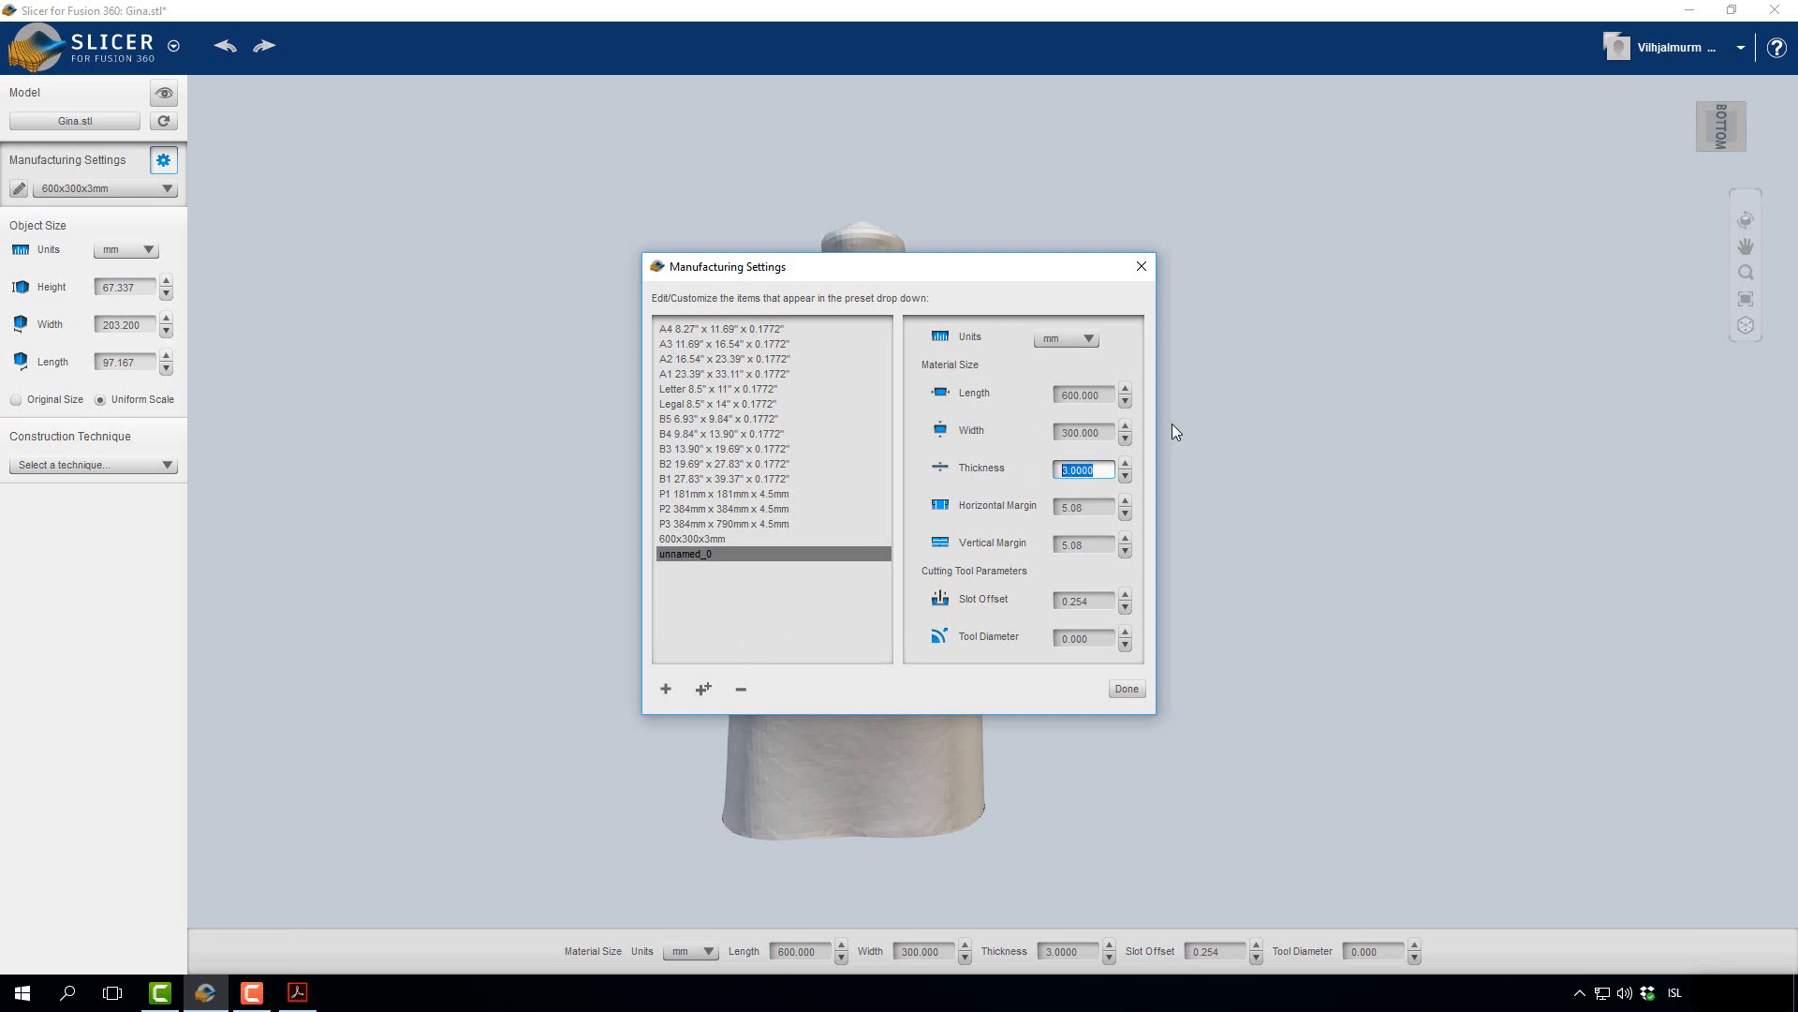
{"action": "left_click", "coordinate": [1139, 695]}
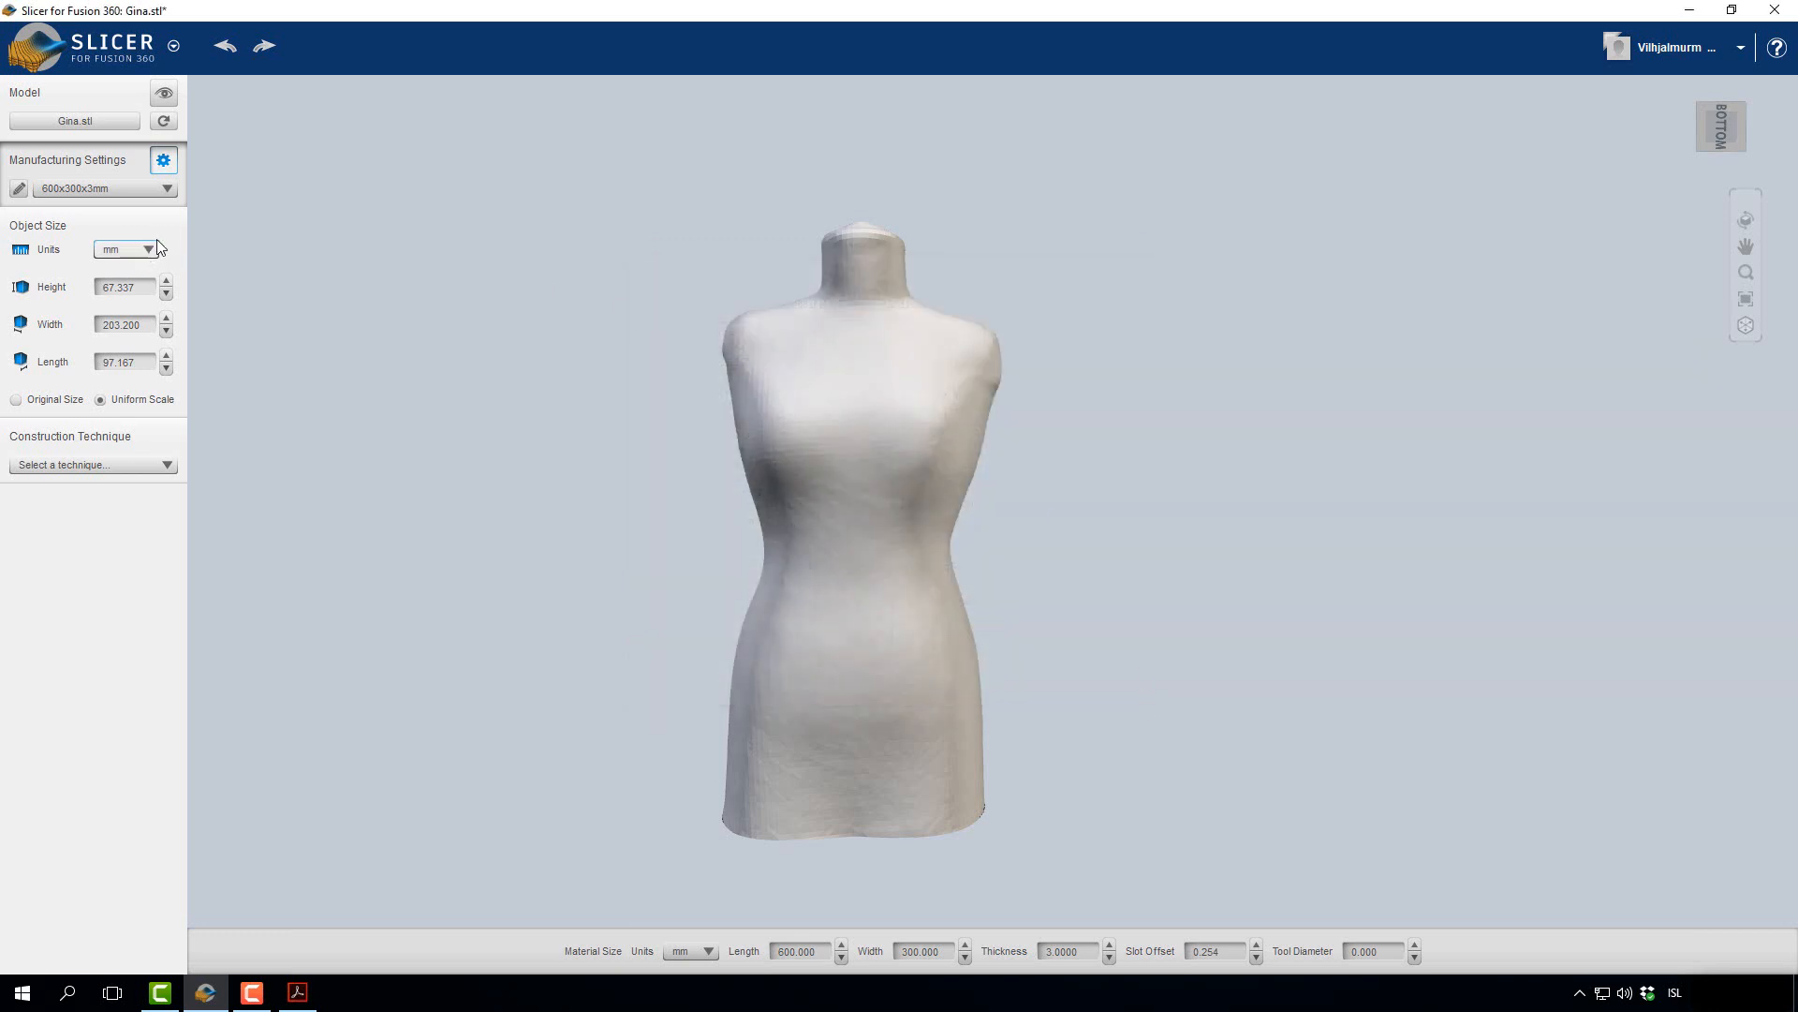
Step: Try the P1 181mm preset with a material size of 2000 x 1500 mm and 12 mm thickness, and return to the 600x300x3mm preset
{"action": "left_click", "coordinate": [166, 187]}
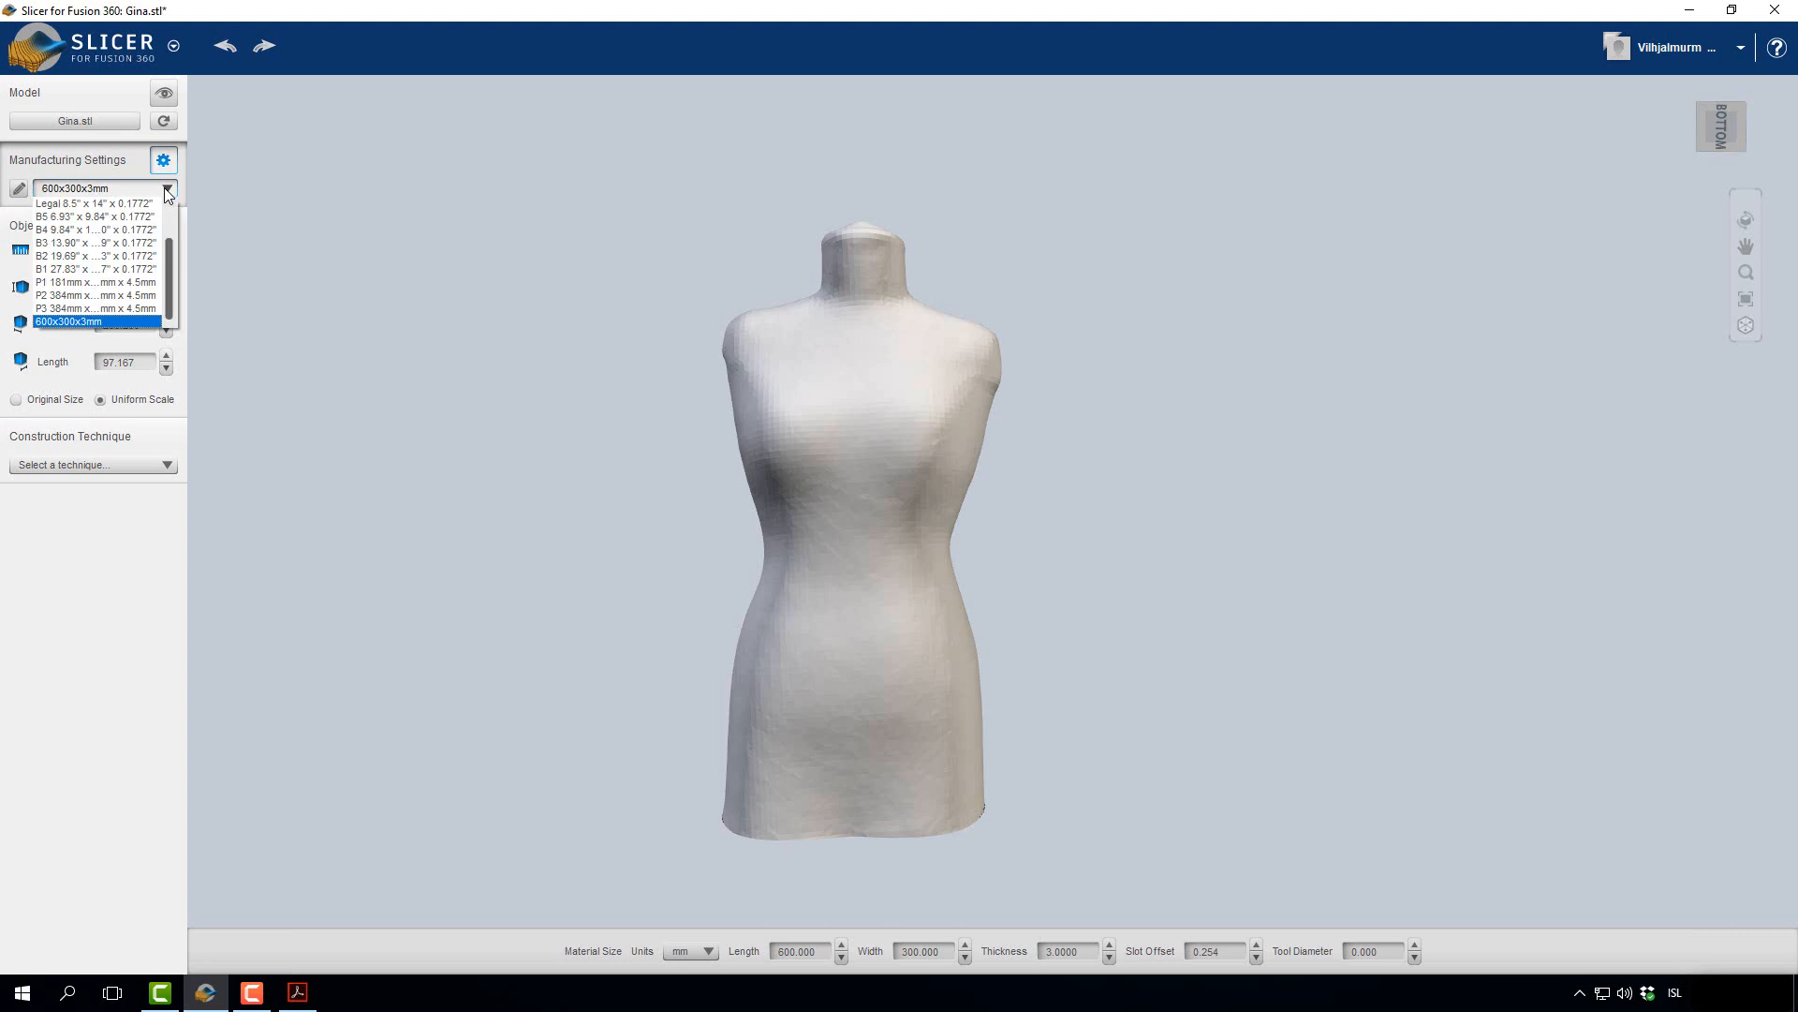
{"action": "left_click", "coordinate": [103, 282]}
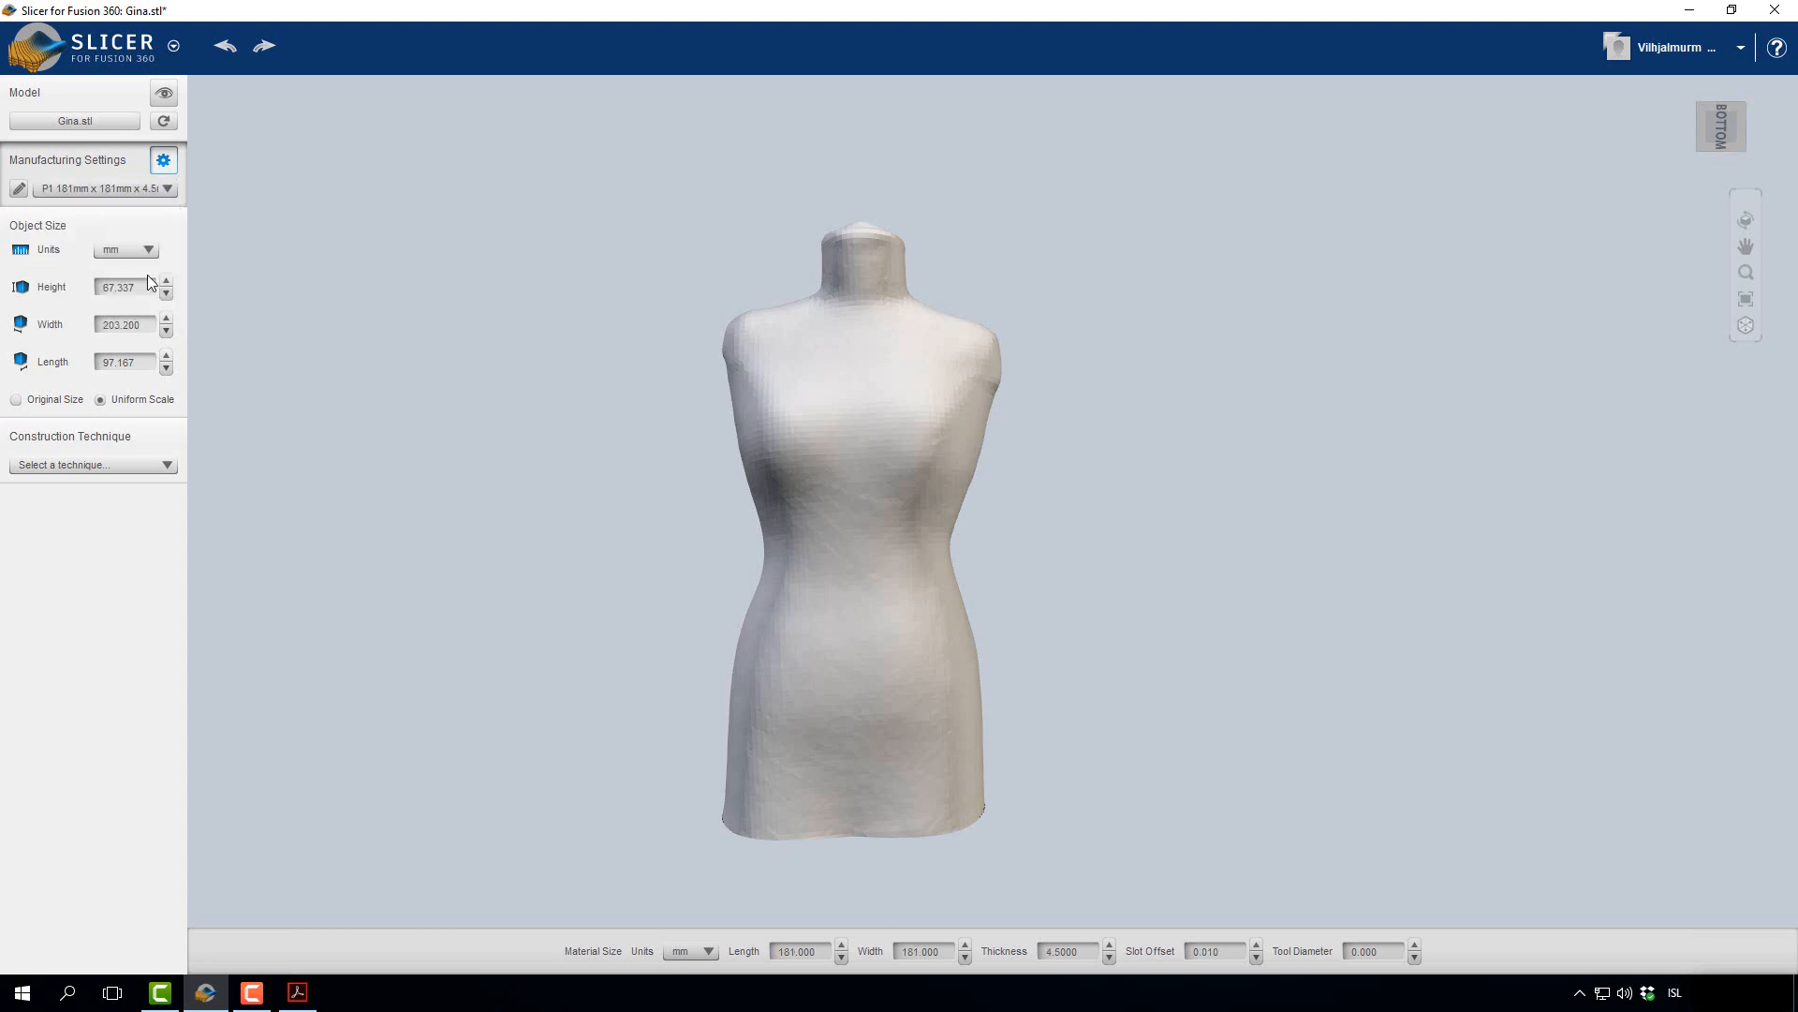
{"action": "left_click", "coordinate": [811, 953]}
{"action": "left_click_drag", "start_coordinate": [825, 951], "coordinate": [734, 940]}
{"action": "type", "text": "2000"}
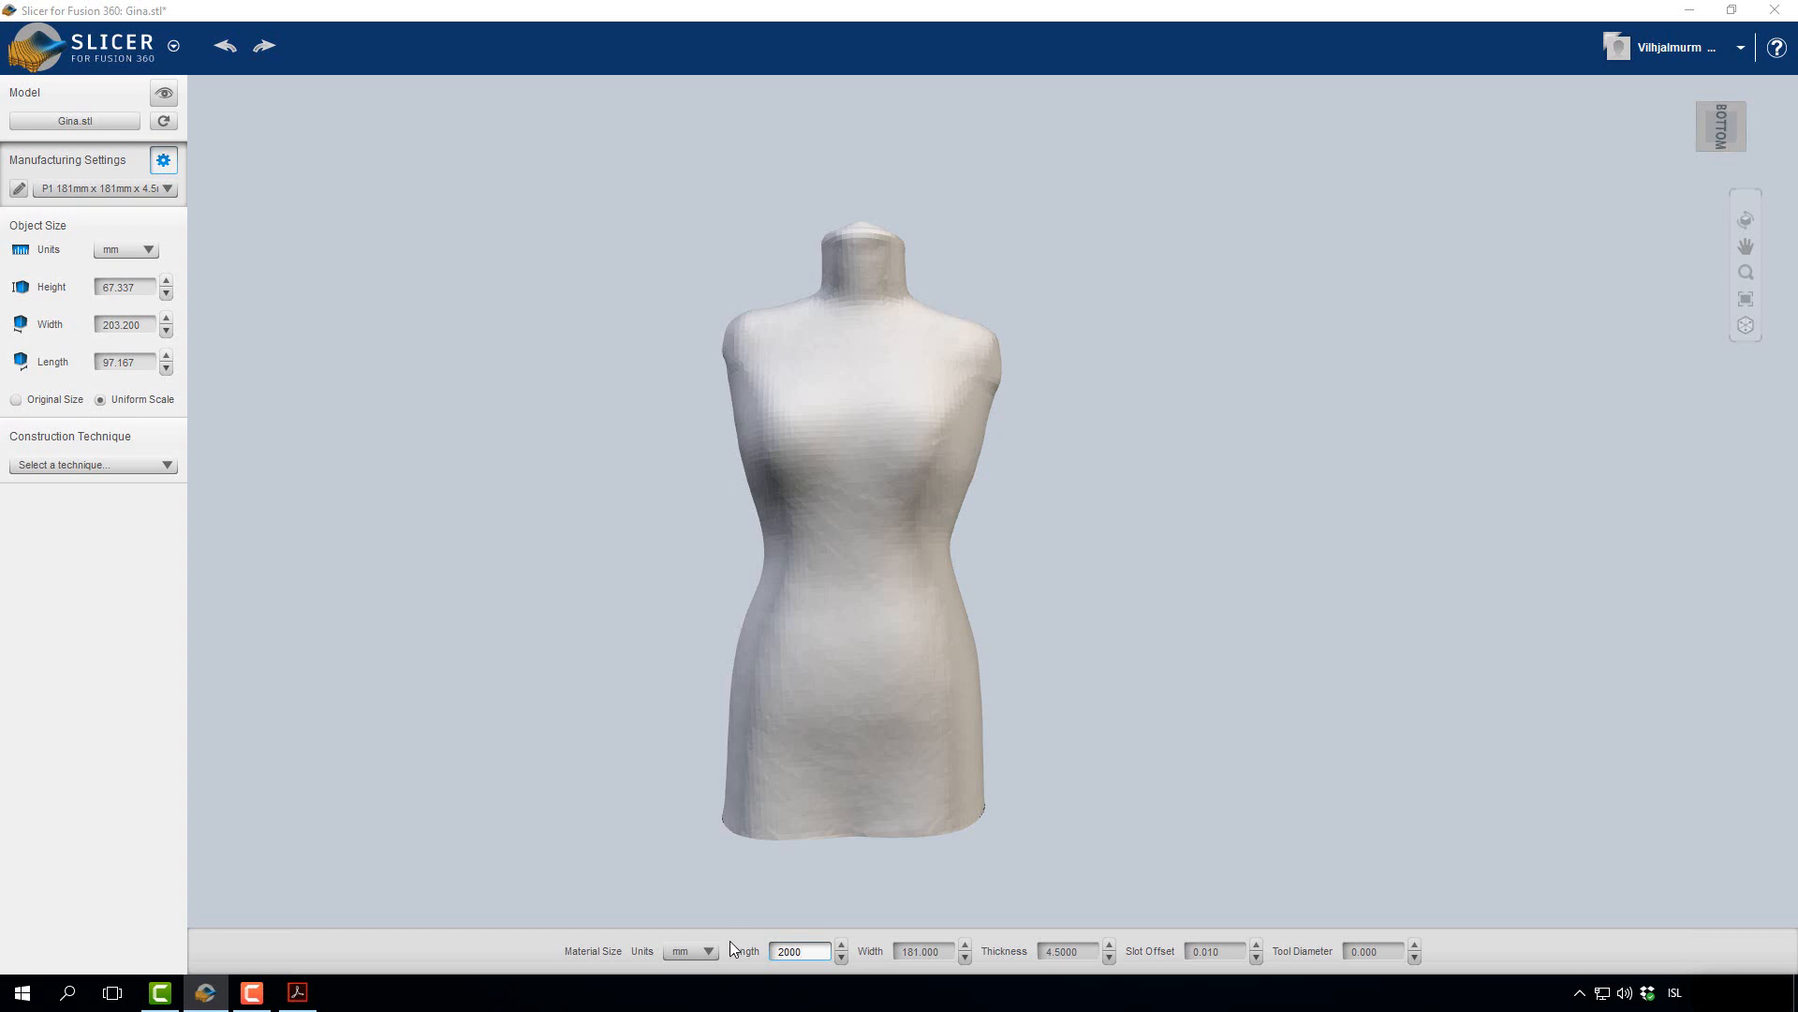
{"action": "left_click", "coordinate": [903, 952]}
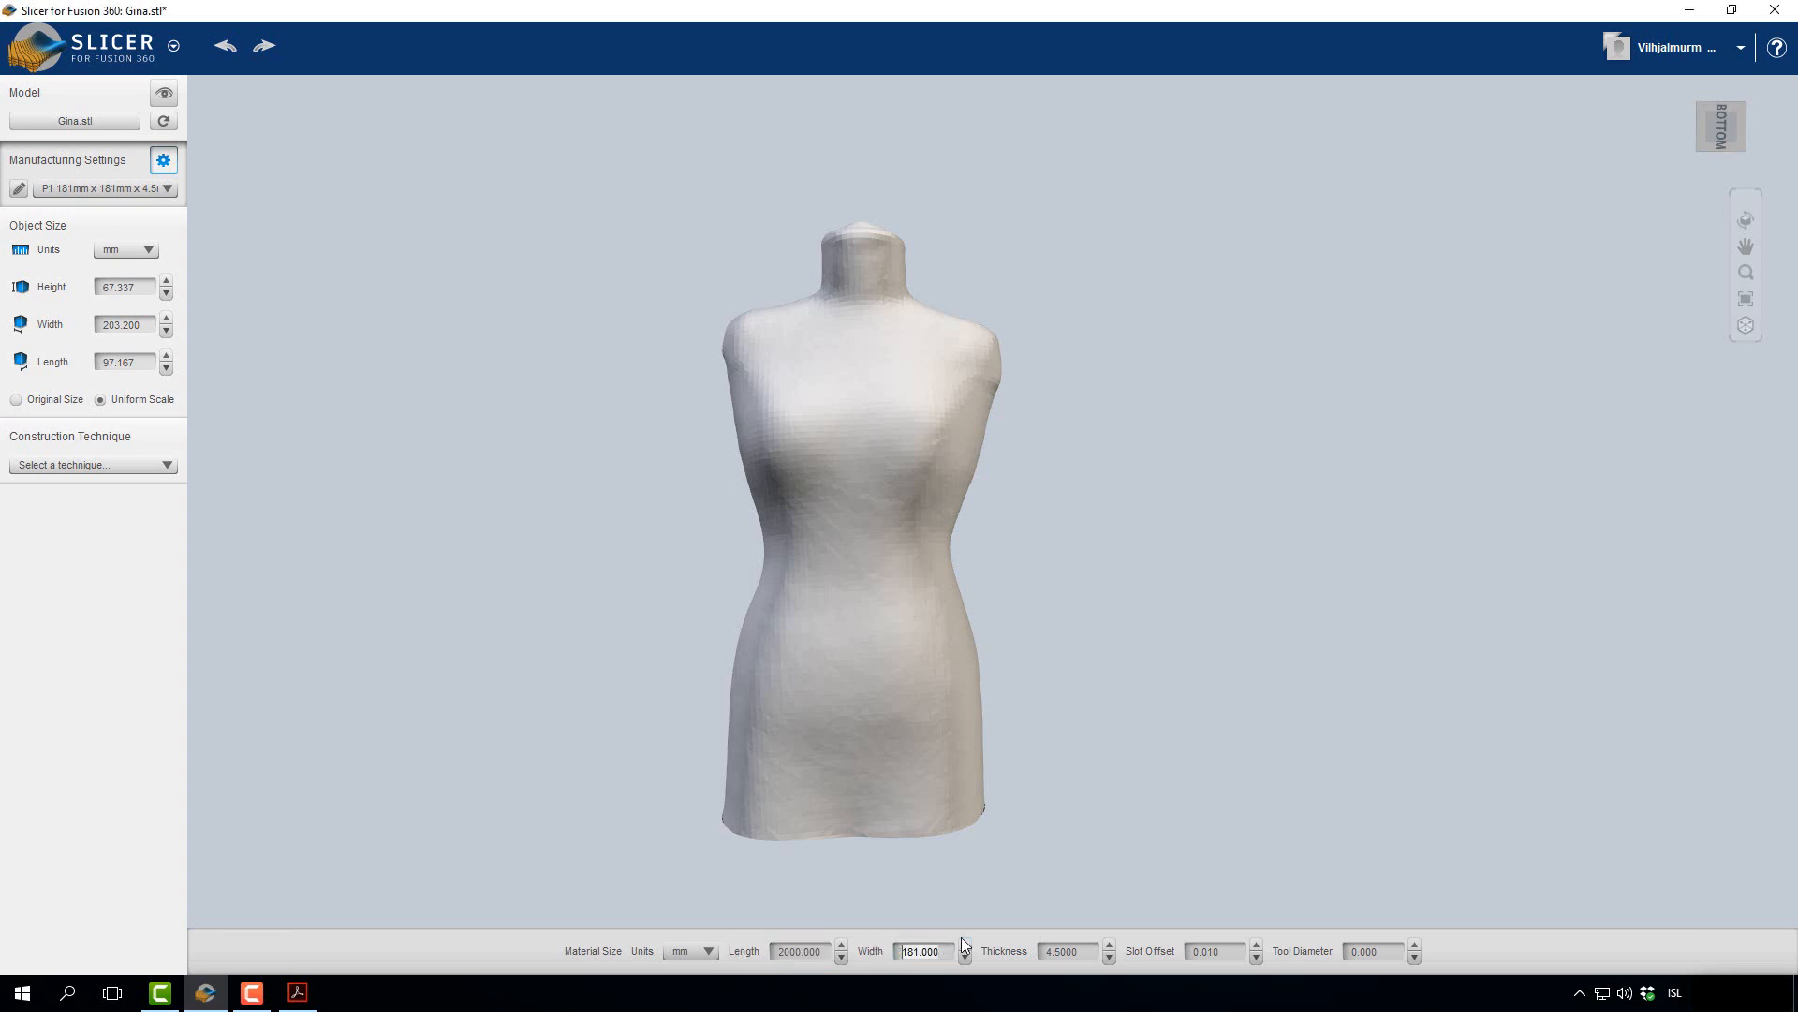
{"action": "left_click_drag", "start_coordinate": [948, 952], "coordinate": [871, 946]}
{"action": "type", "text": "1500"}
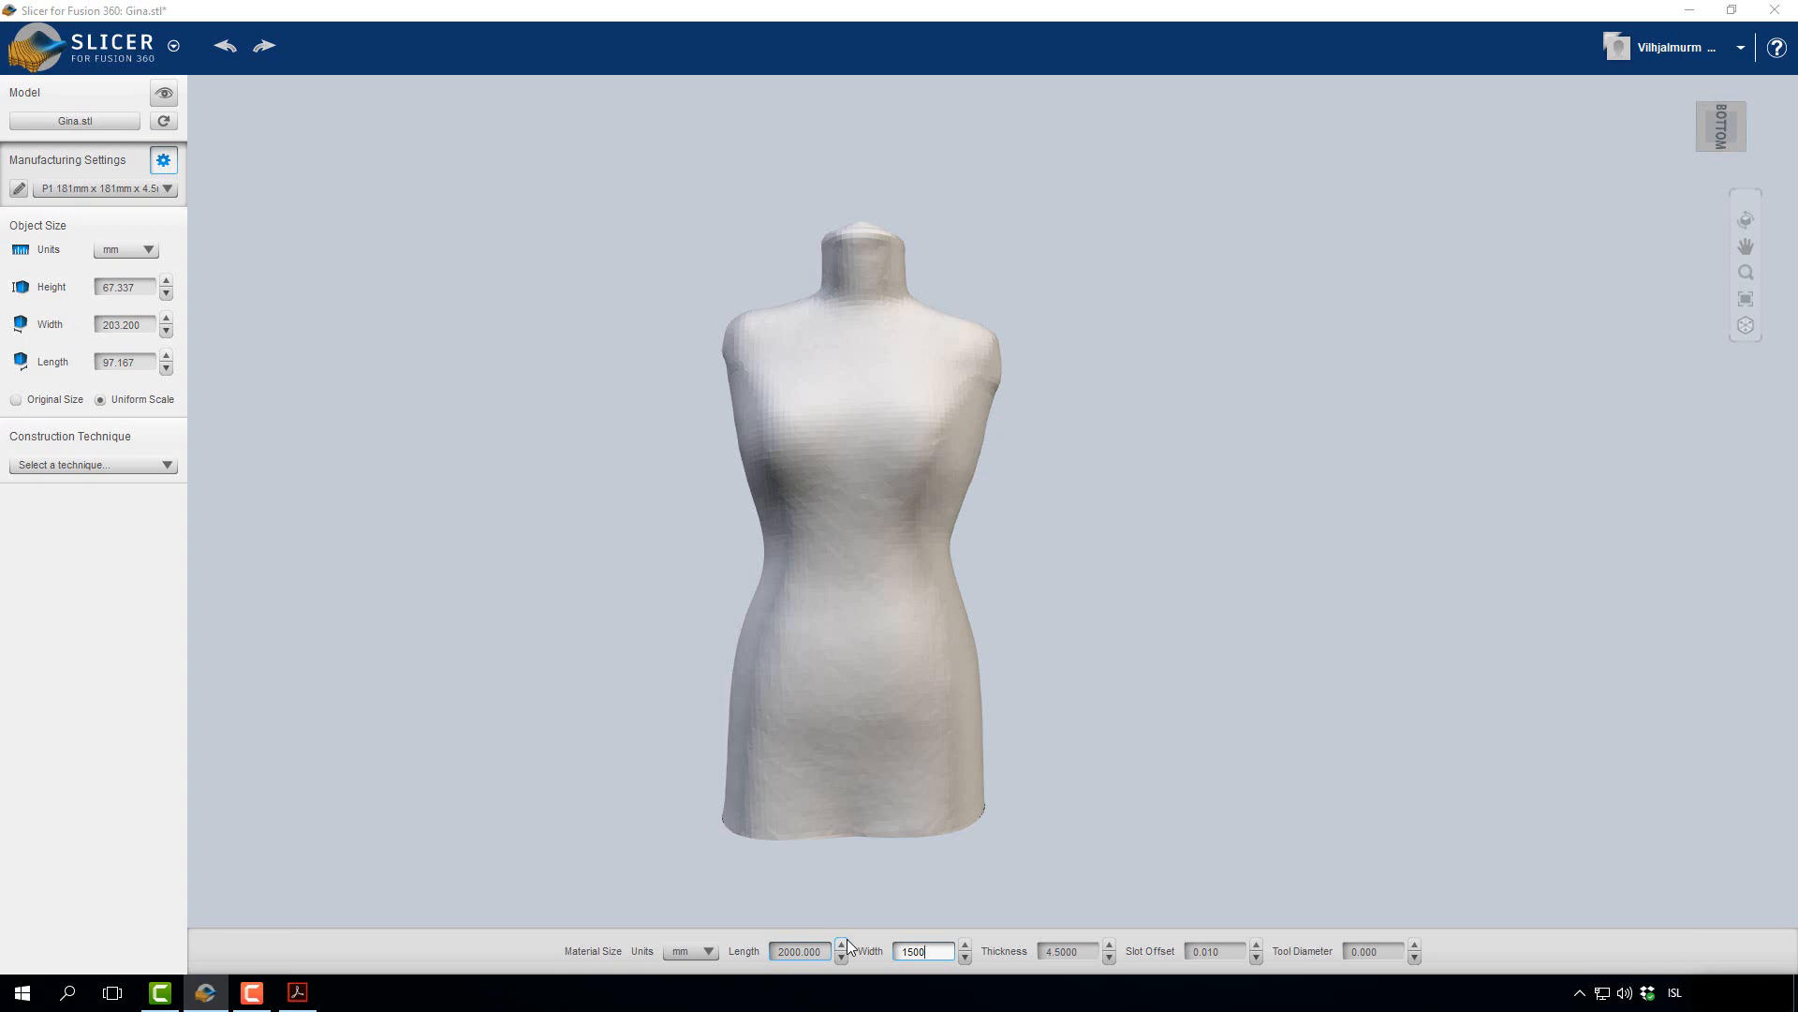
{"action": "key", "text": "Tab"}
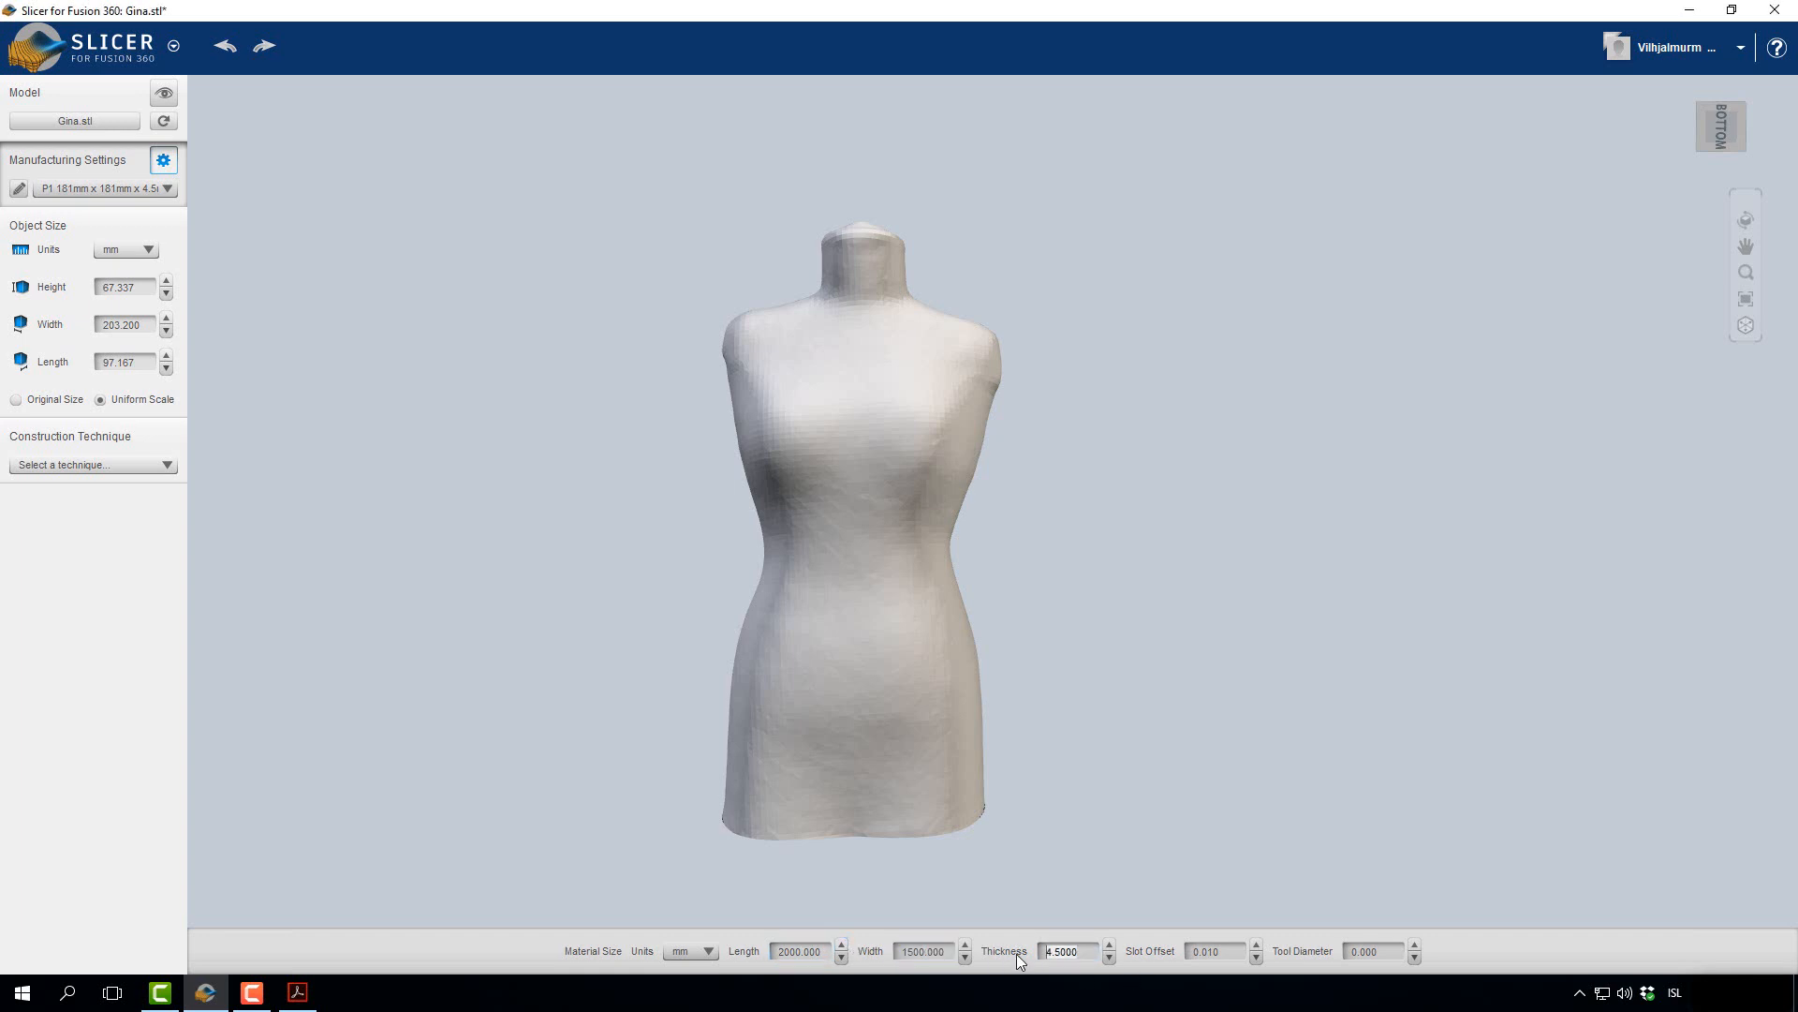
{"action": "left_click", "coordinate": [1028, 952]}
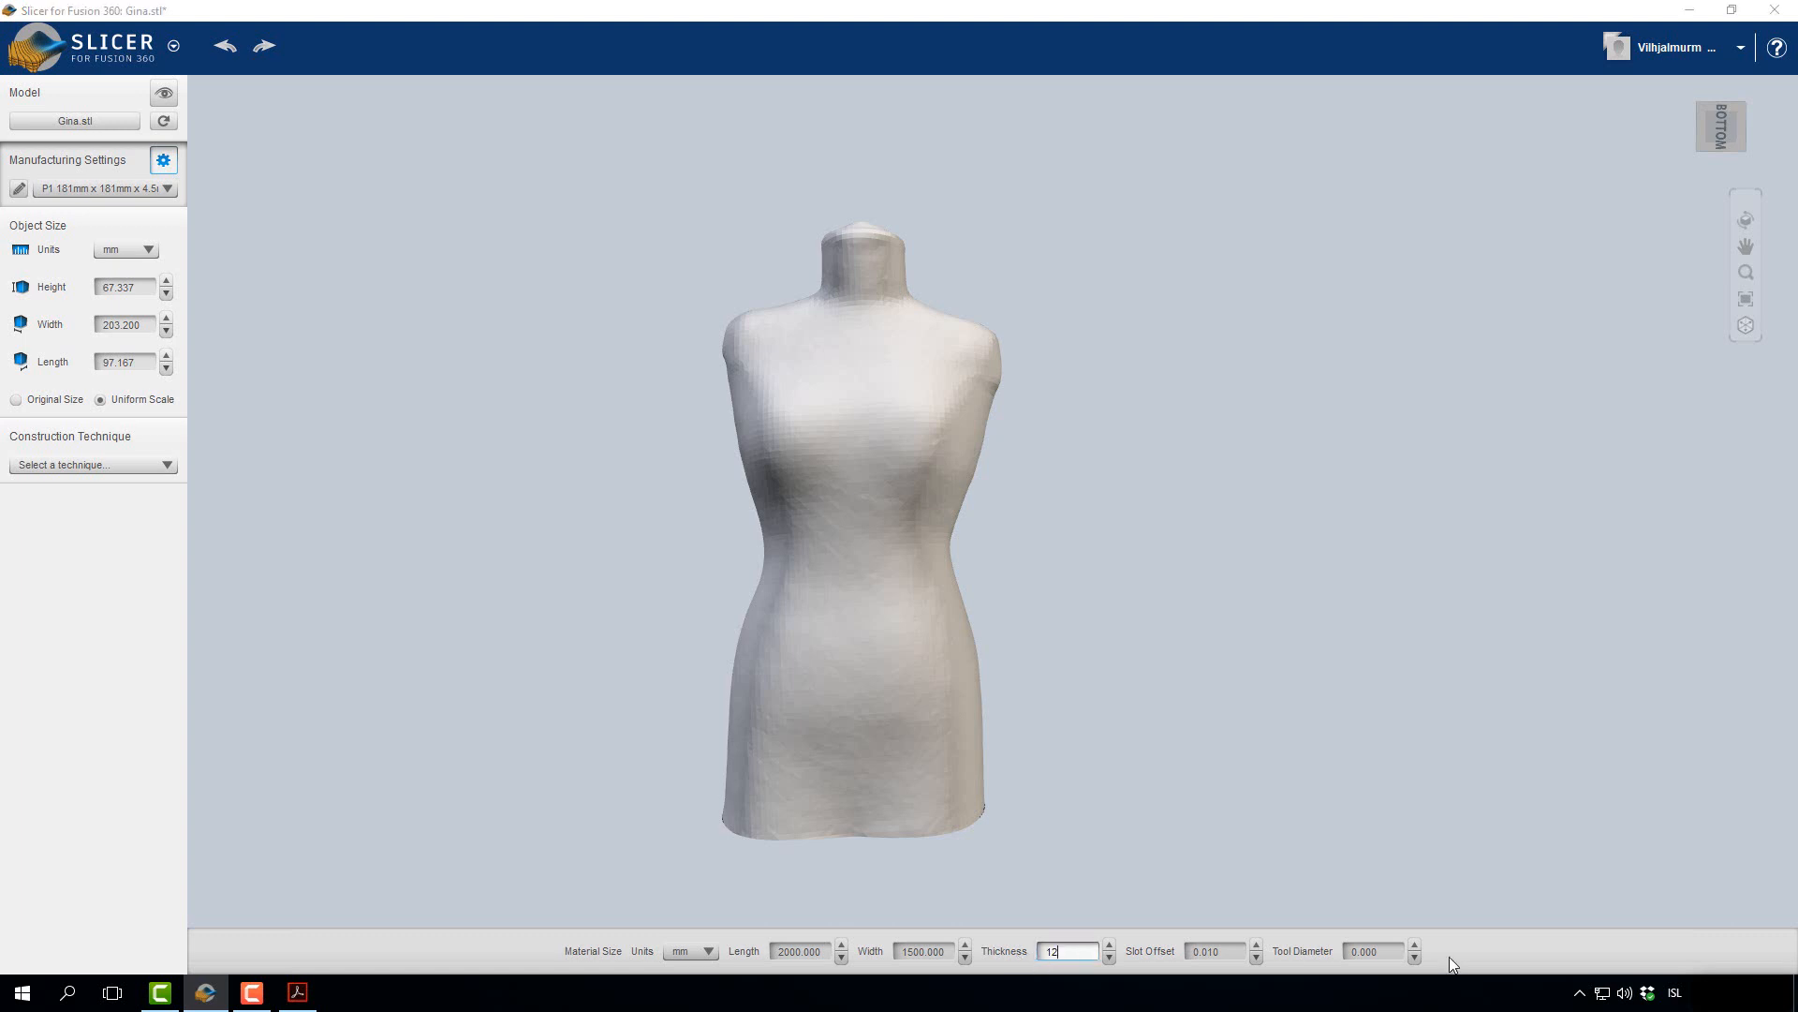
{"action": "left_click", "coordinate": [166, 188]}
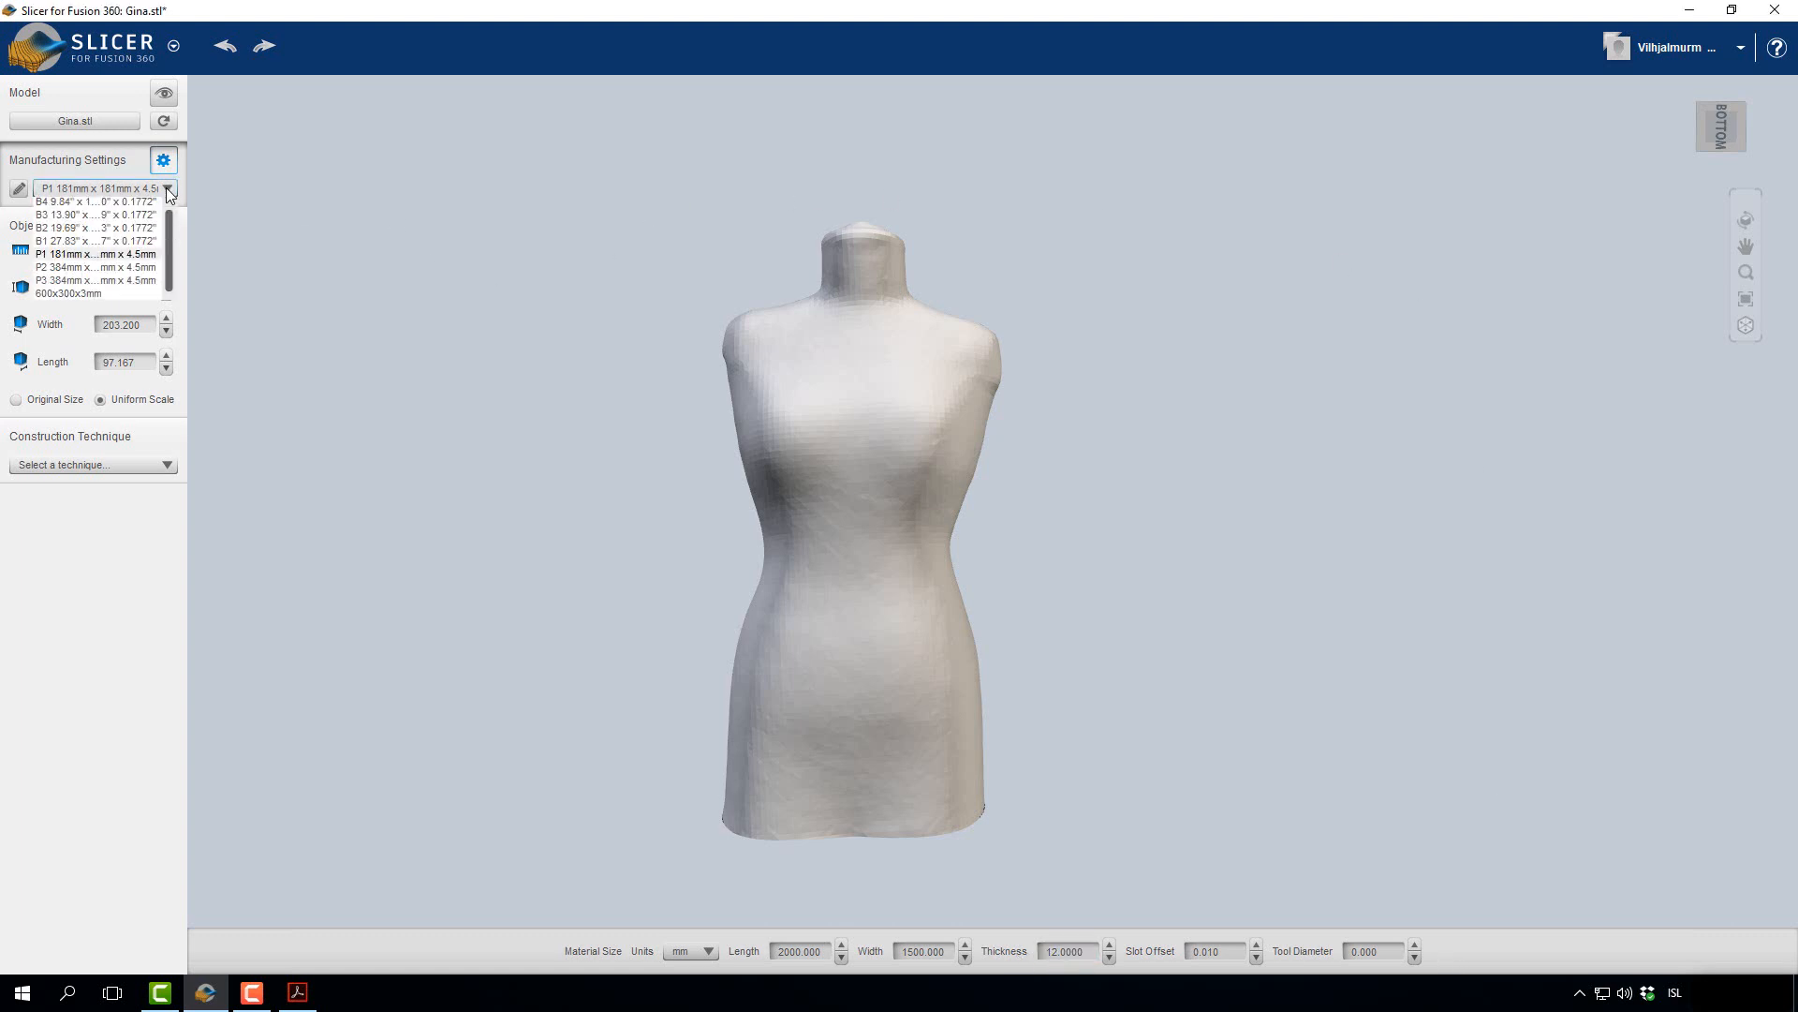
{"action": "left_click", "coordinate": [90, 322]}
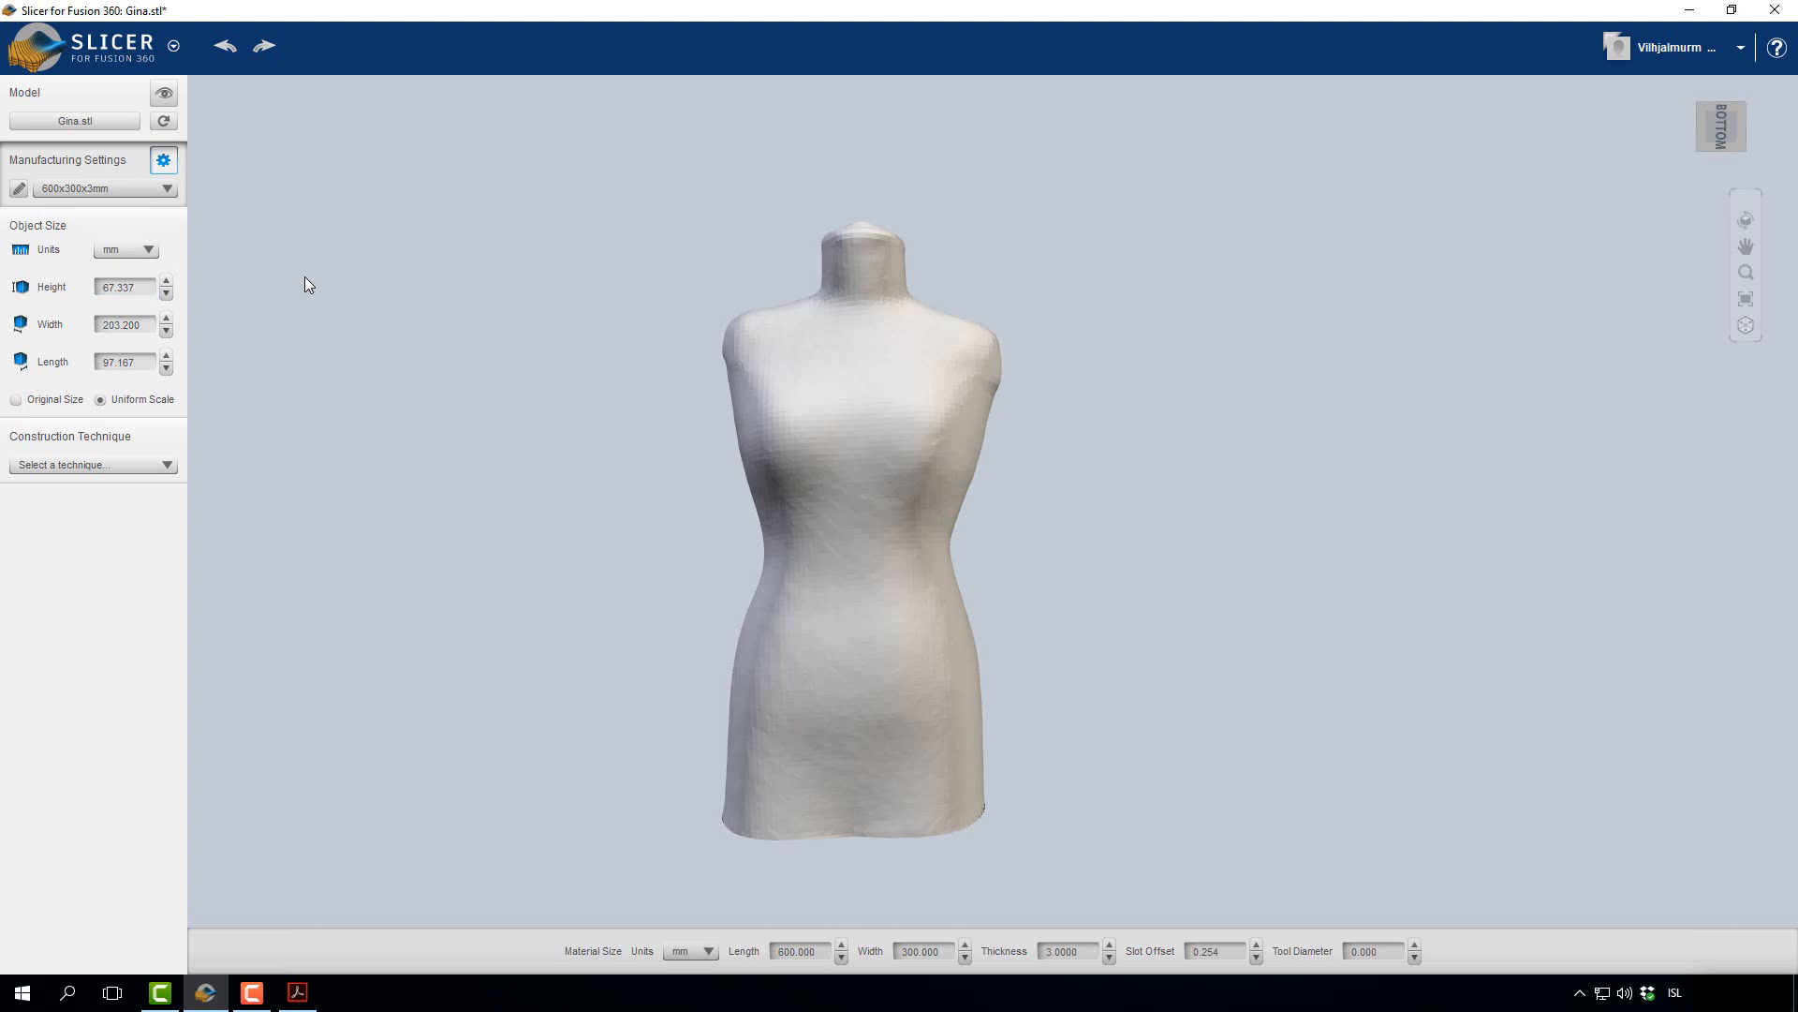
Step: Show the mannequin at its original size, straighten the view of it, and switch back to uniform scaling
{"action": "left_click", "coordinate": [14, 402]}
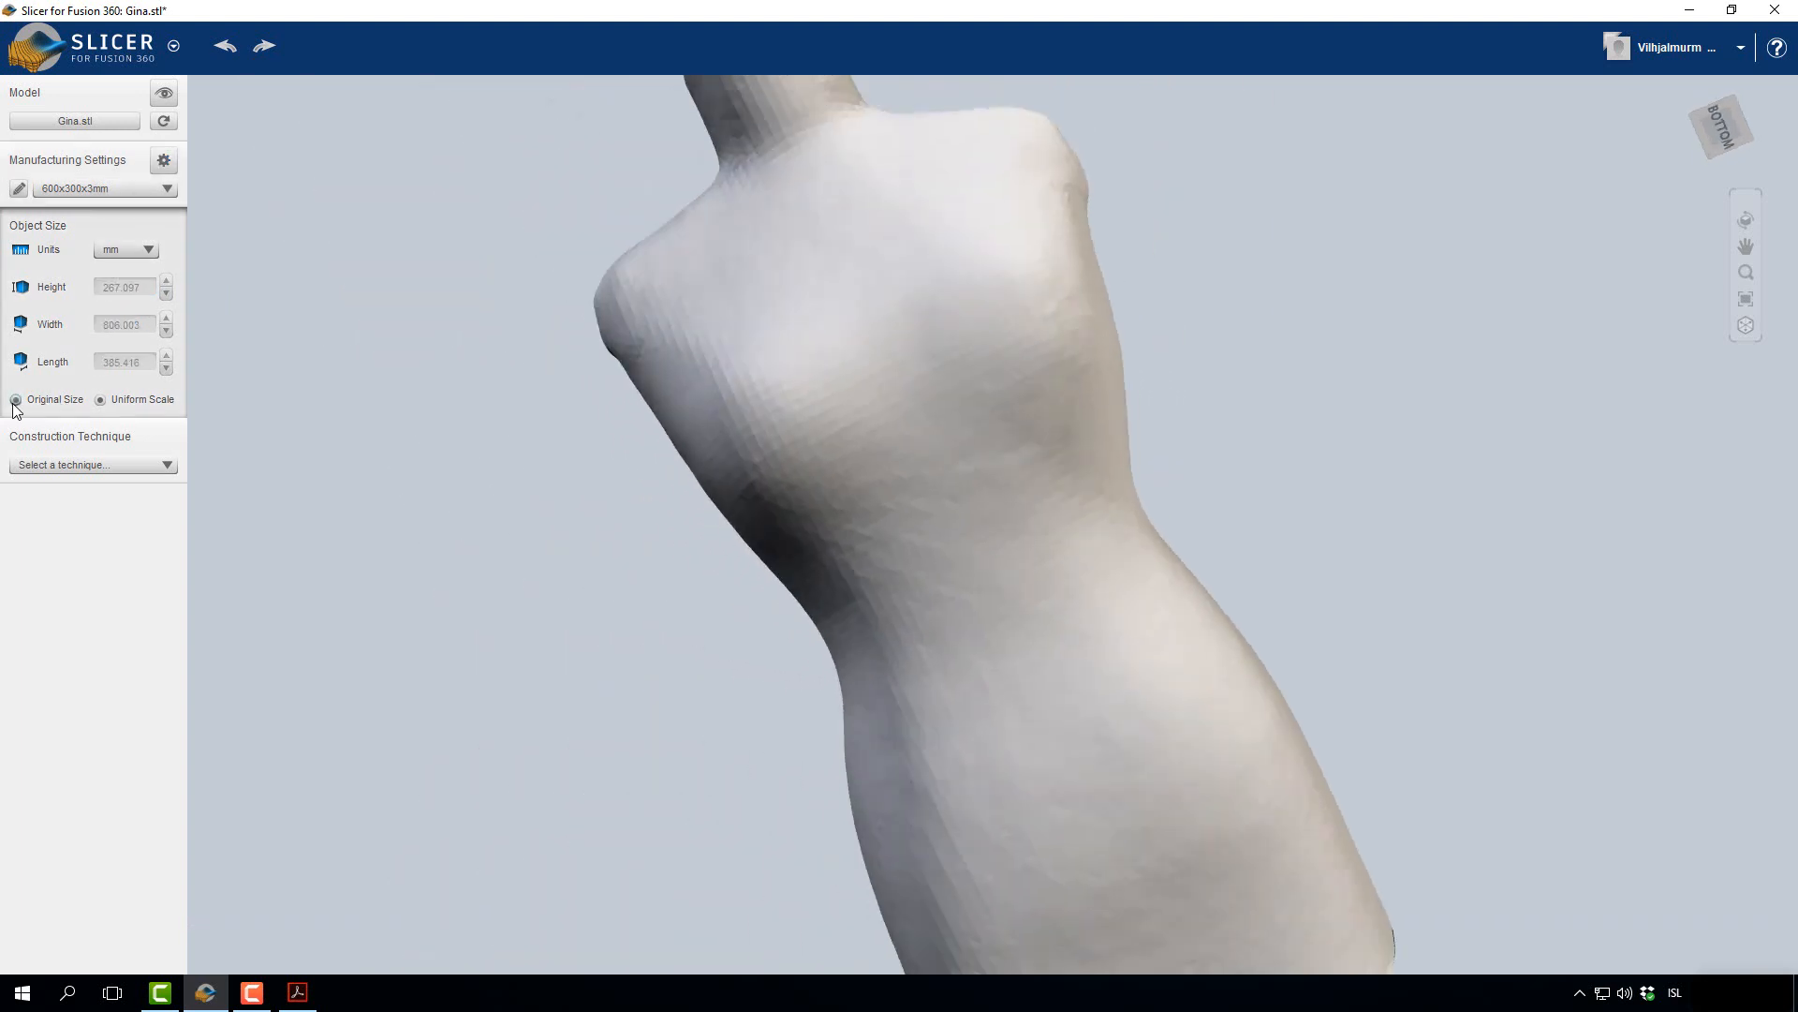
{"action": "left_click", "coordinate": [1738, 127]}
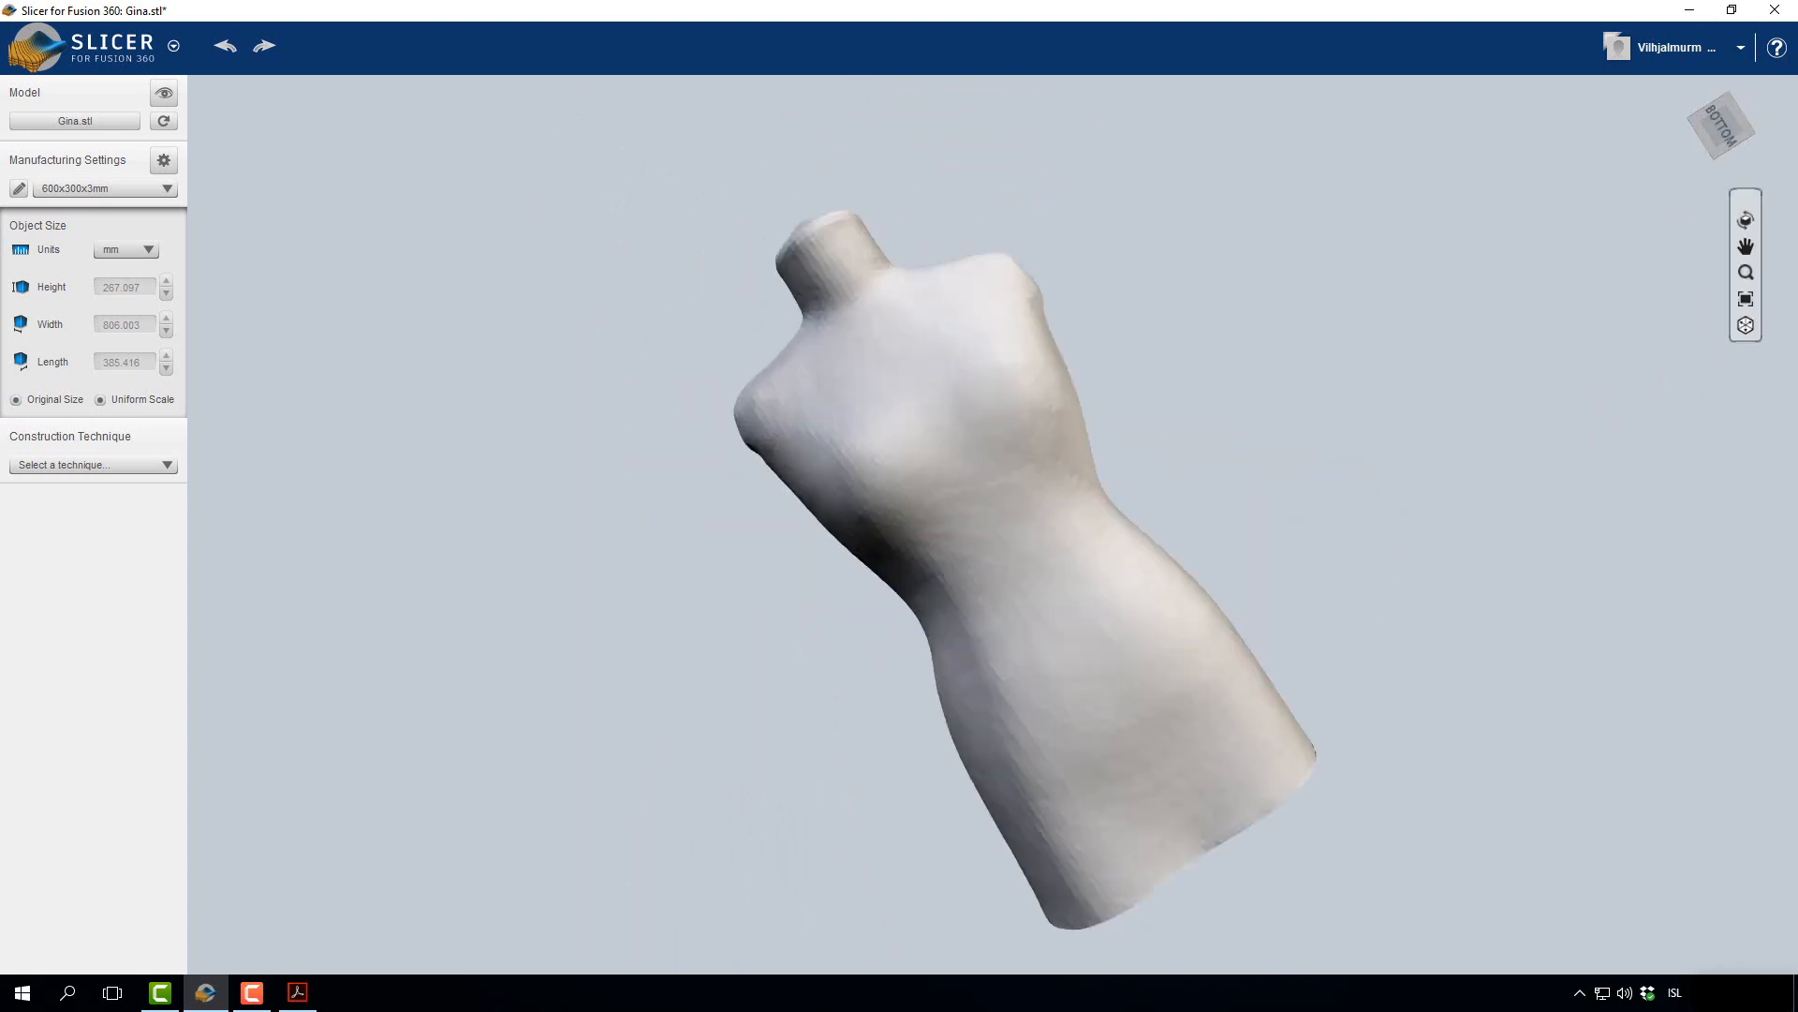
{"action": "left_click_drag", "start_coordinate": [1177, 727], "coordinate": [984, 787]}
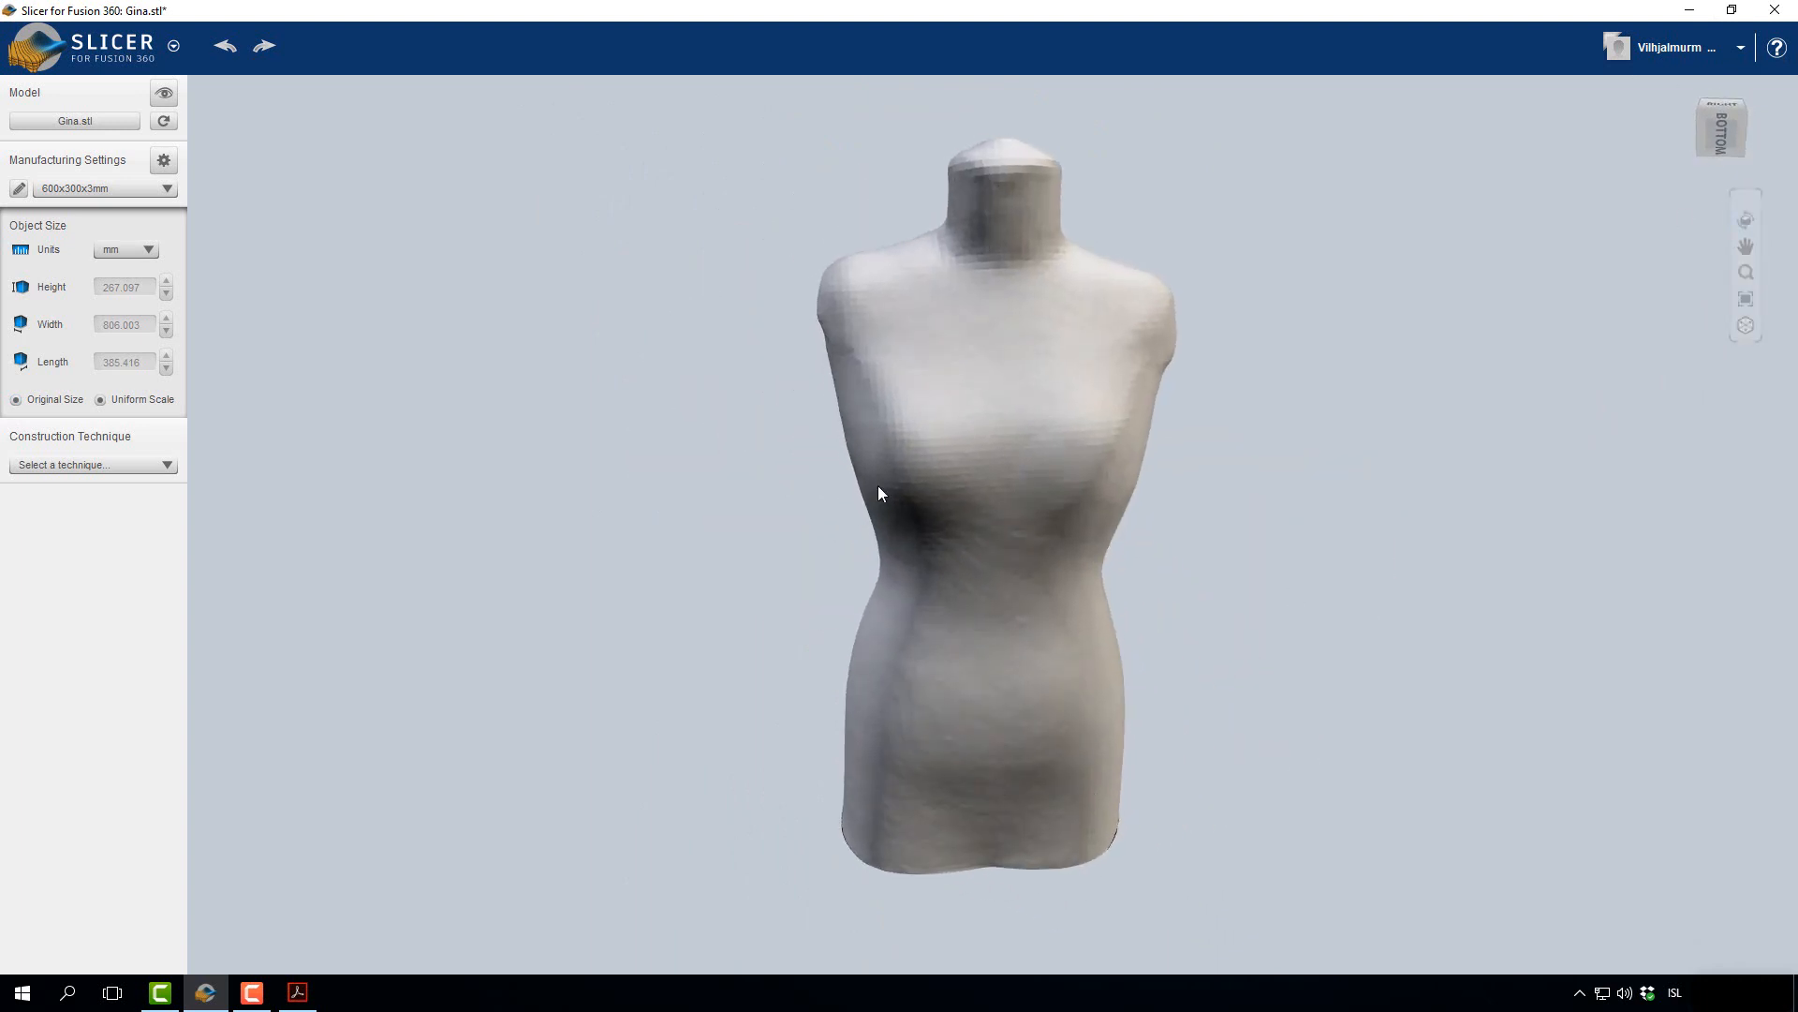
{"action": "left_click", "coordinate": [101, 399]}
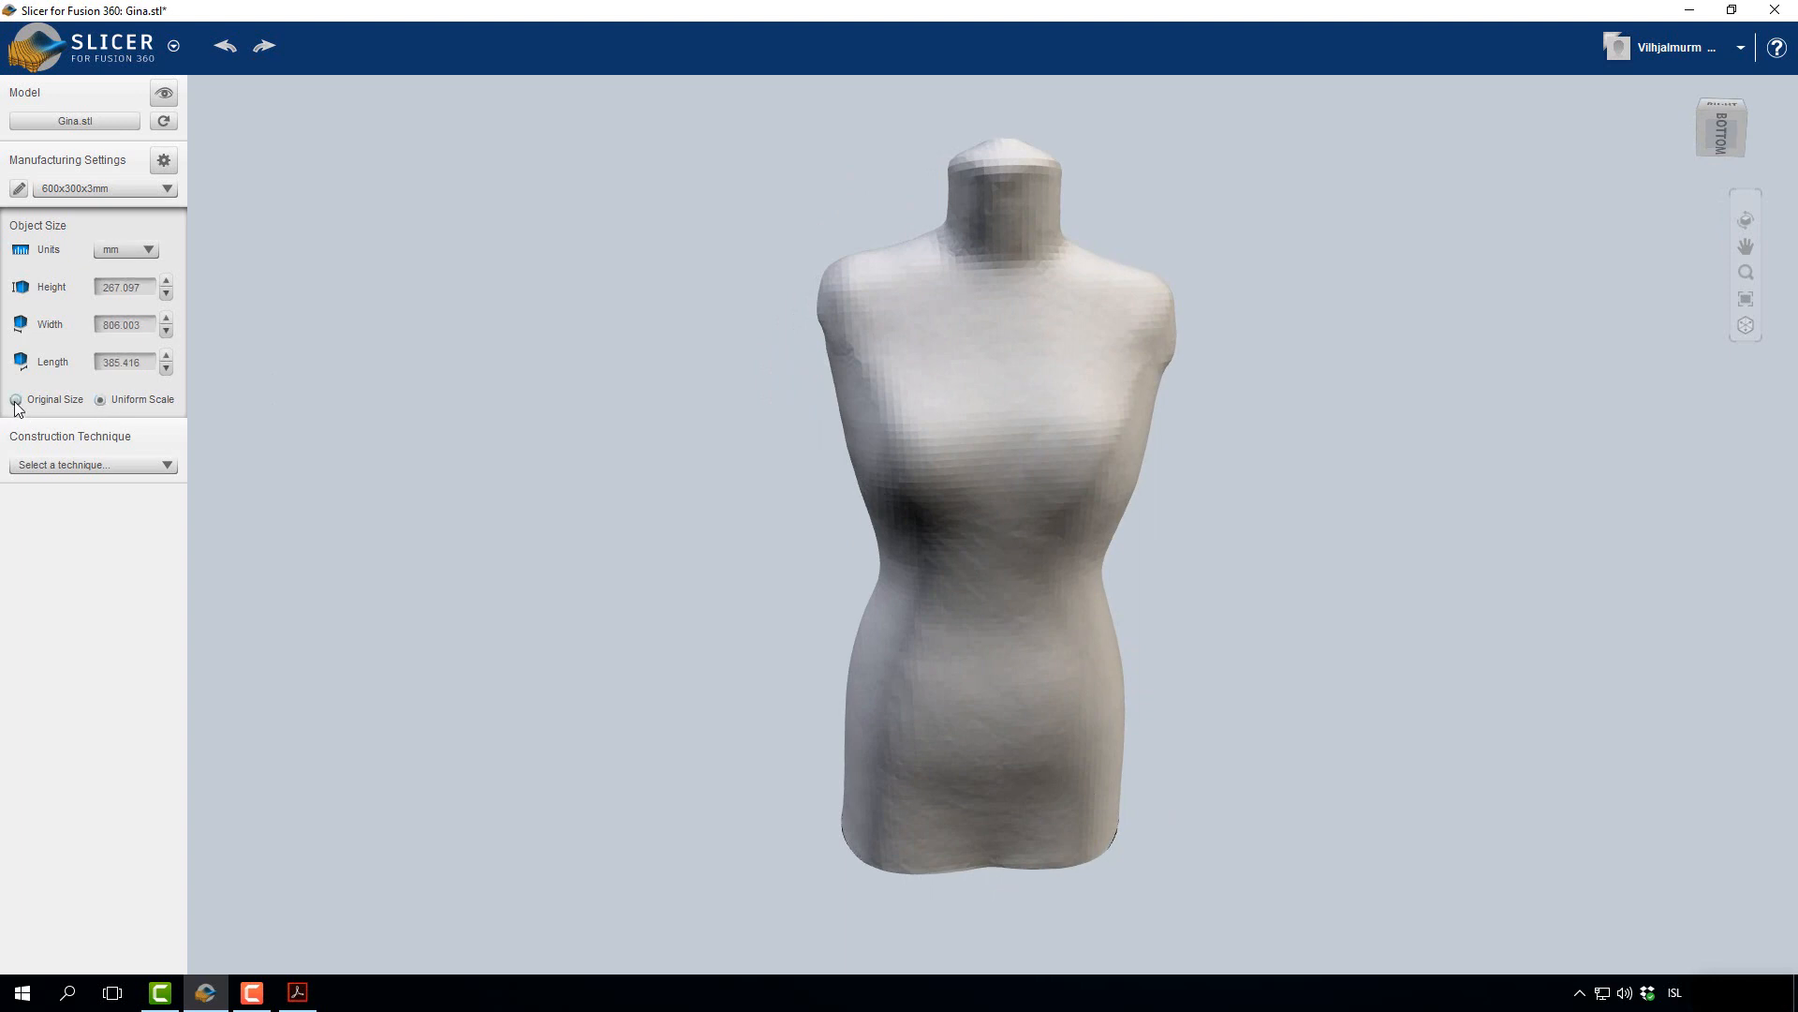
Step: Set the mannequin's height to 120 mm with uniform scaling
{"action": "left_click", "coordinate": [145, 287]}
{"action": "double_click", "coordinate": [146, 286]}
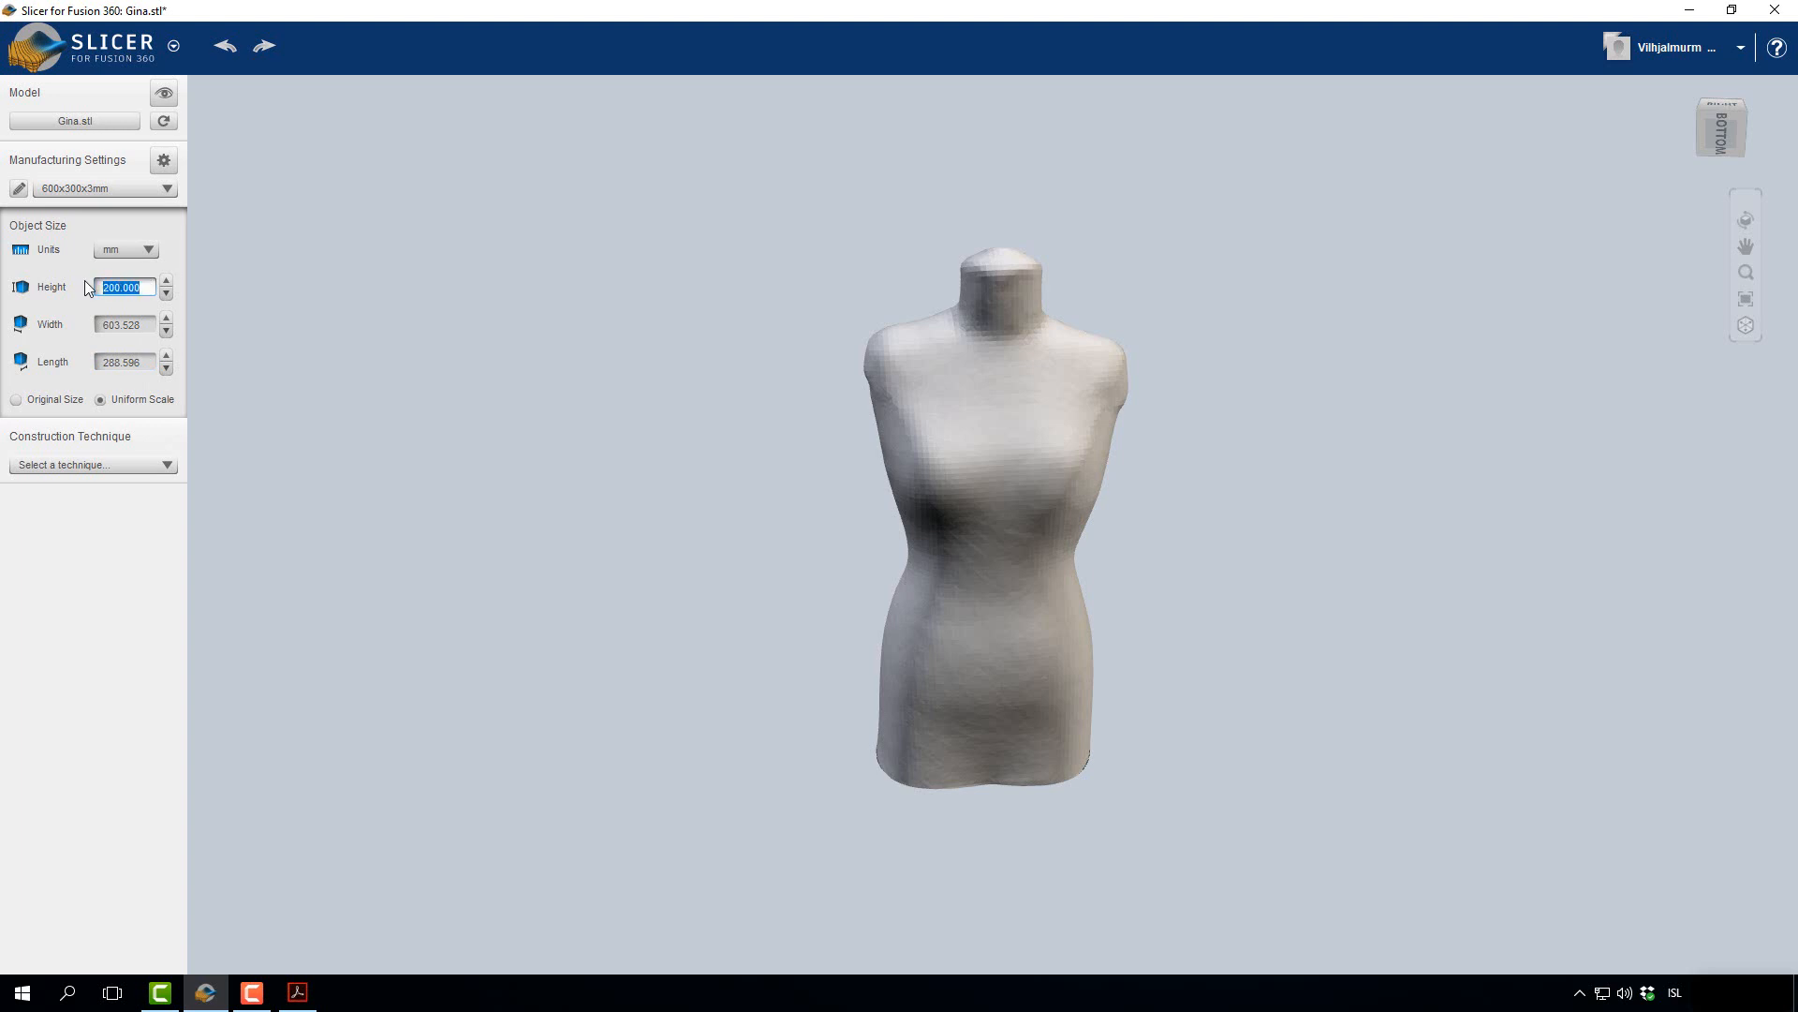
{"action": "type", "text": "120"}
{"action": "key", "text": "Return"}
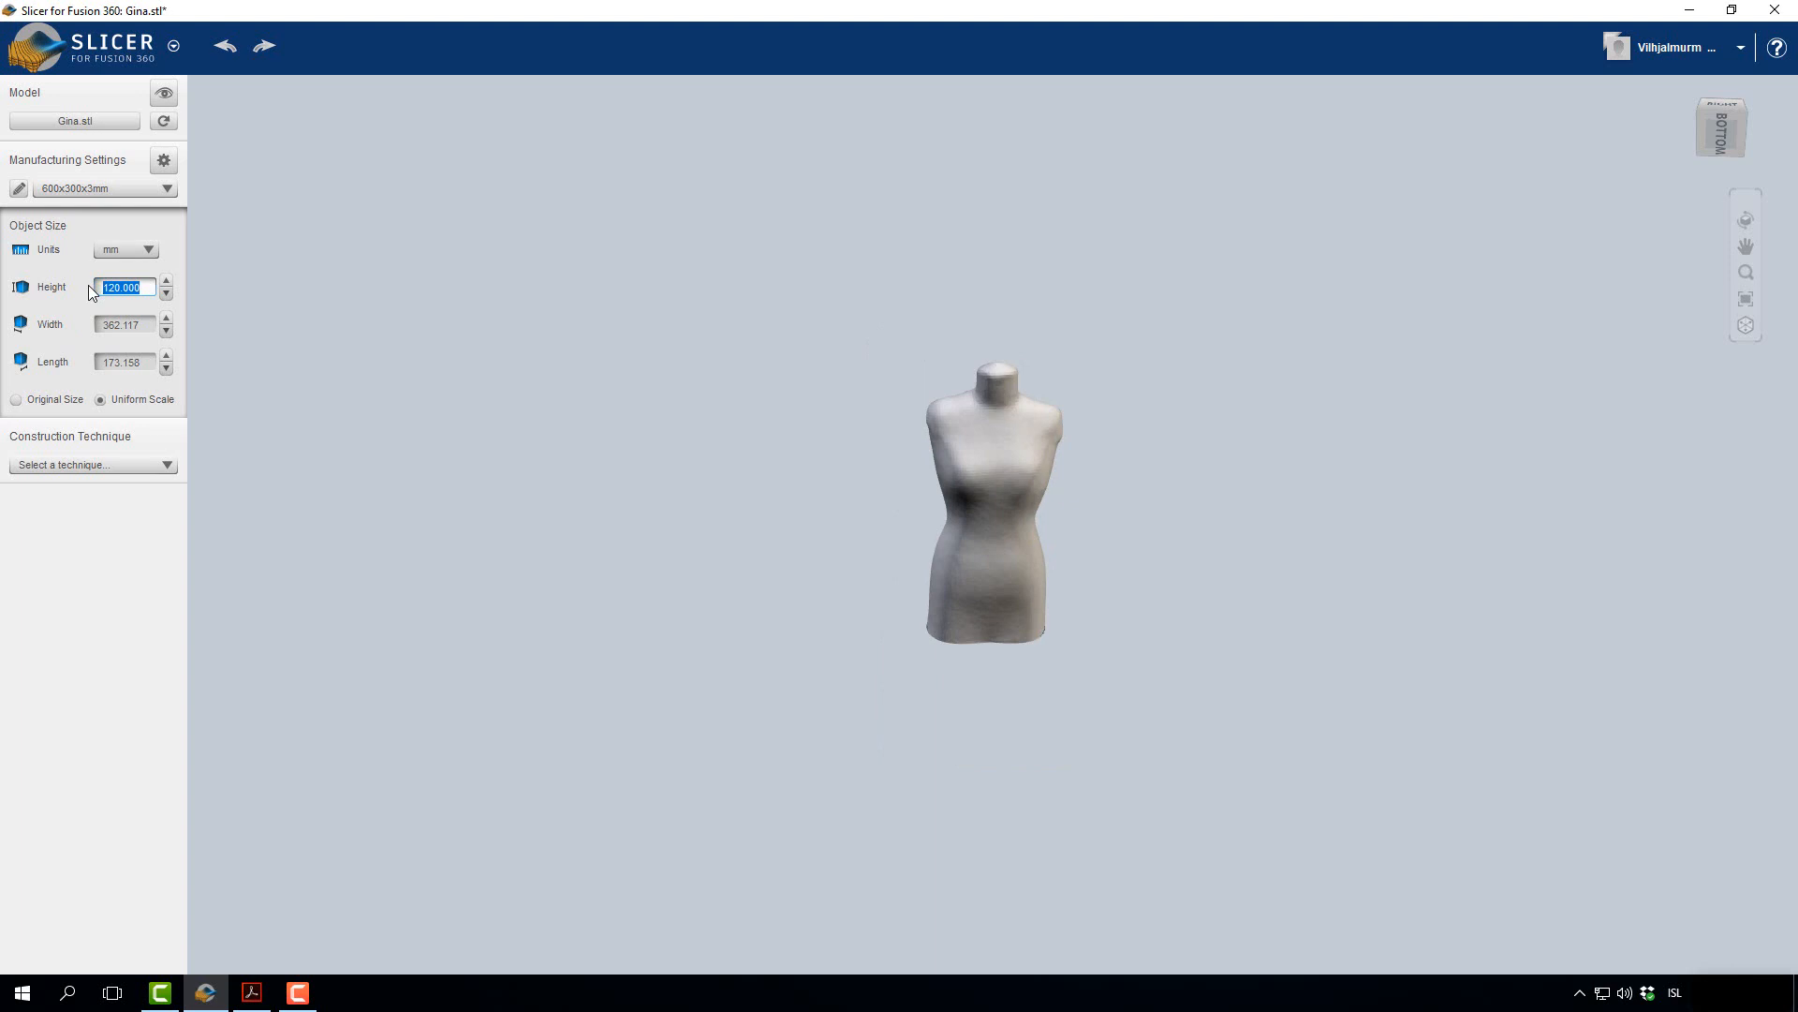
Step: Switch to the LargeFormatSlicerHelp PDF in Adobe Acrobat Reader, read the Construction Techniques descriptions from Stacked Slices to 3D Slices, and return to Slicer for Fusion 360
{"action": "left_click", "coordinate": [163, 466]}
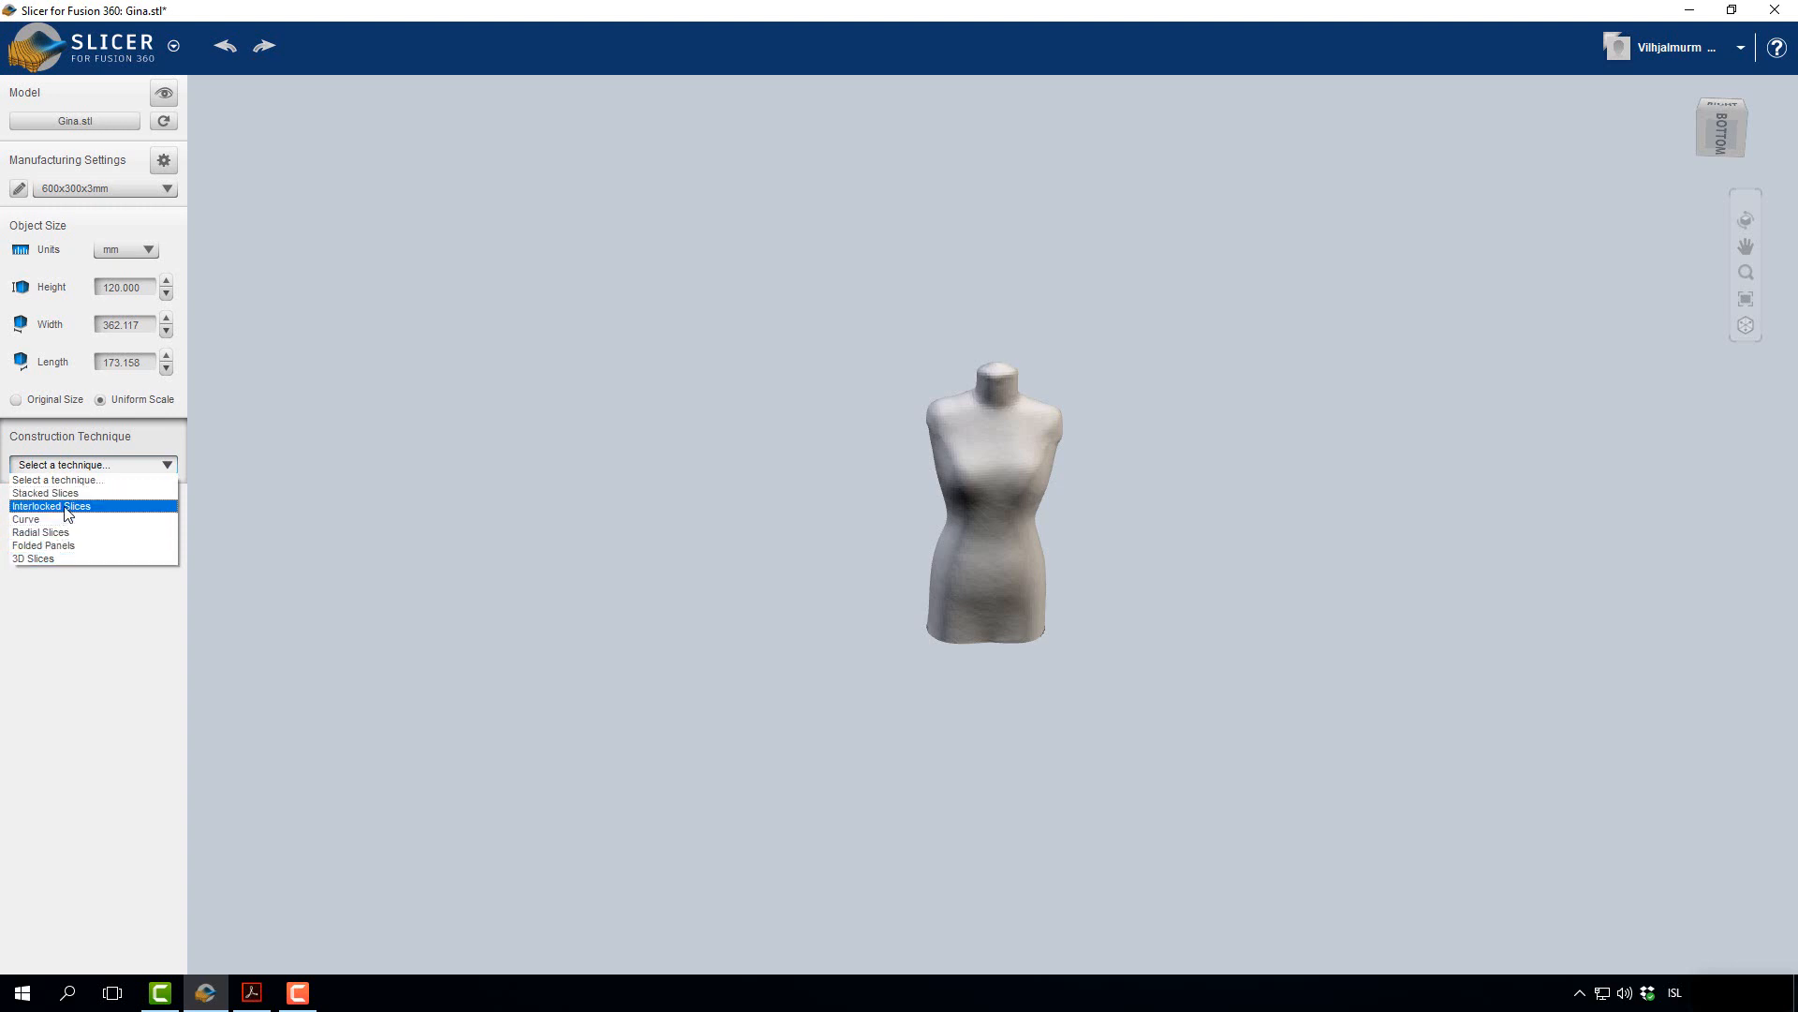
{"action": "left_click", "coordinate": [251, 999]}
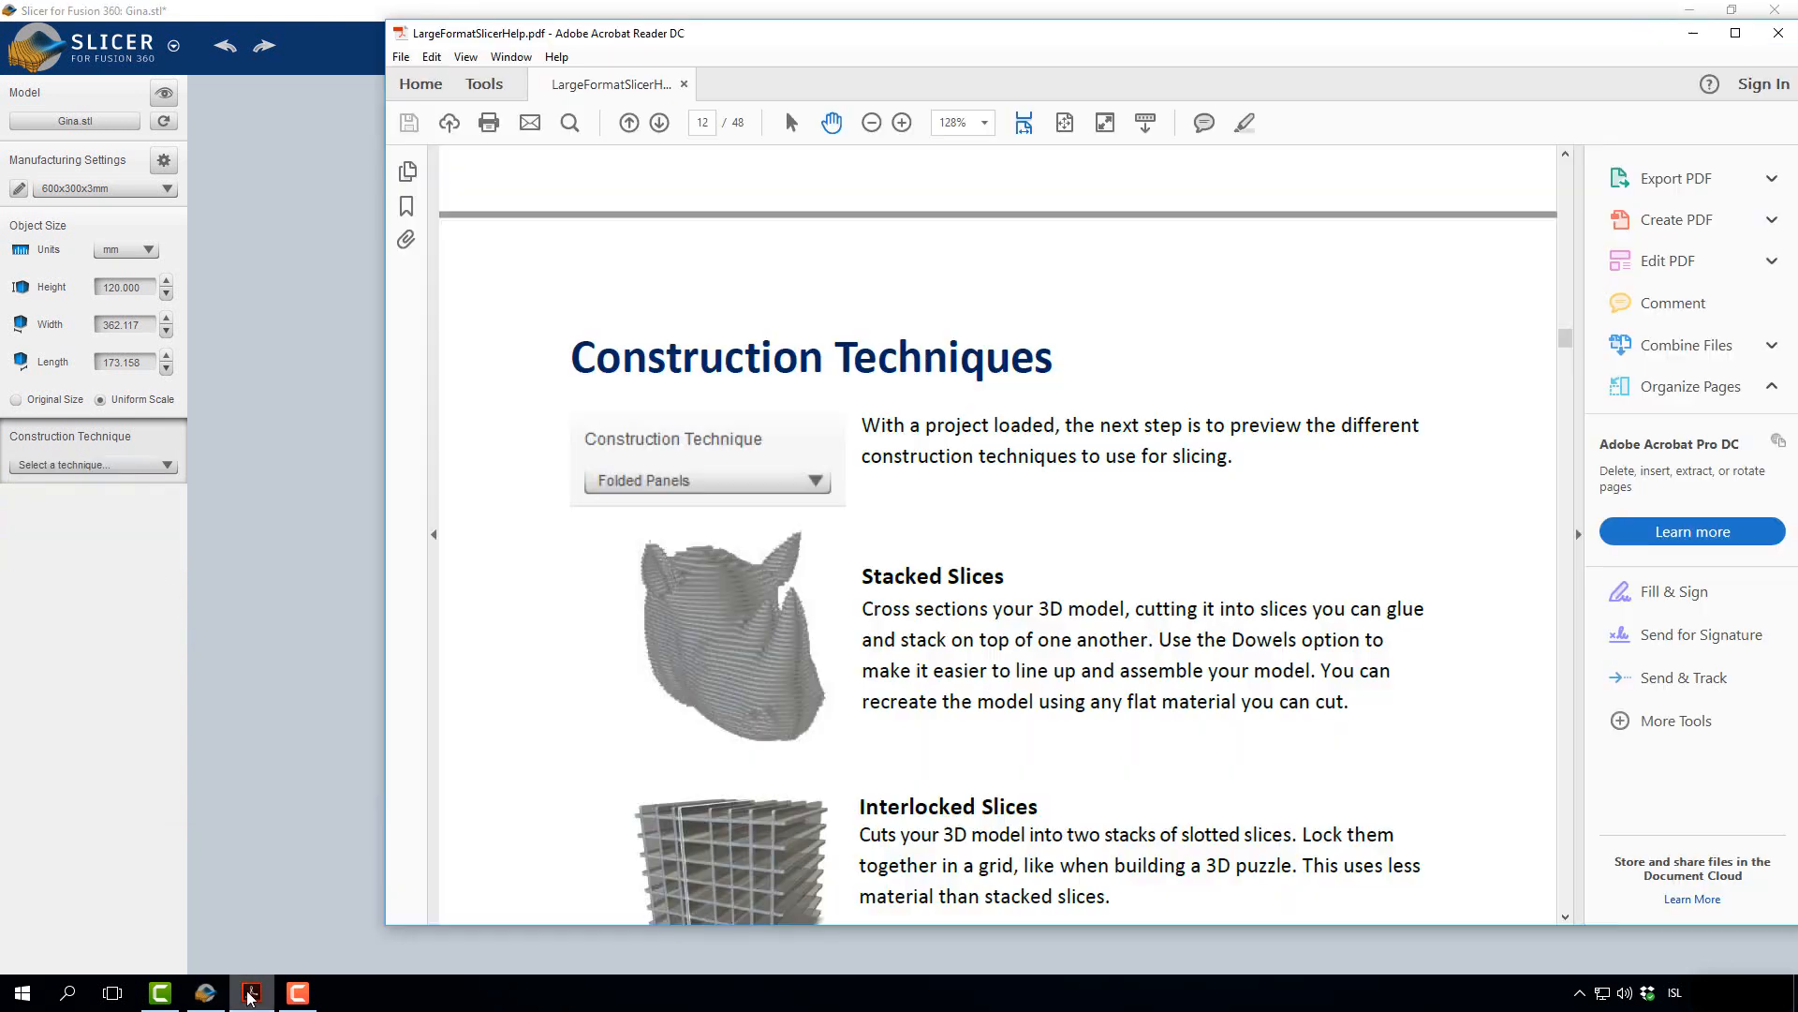
{"action": "scroll", "coordinate": [1028, 542], "scroll_direction": "down", "scroll_amount": 2}
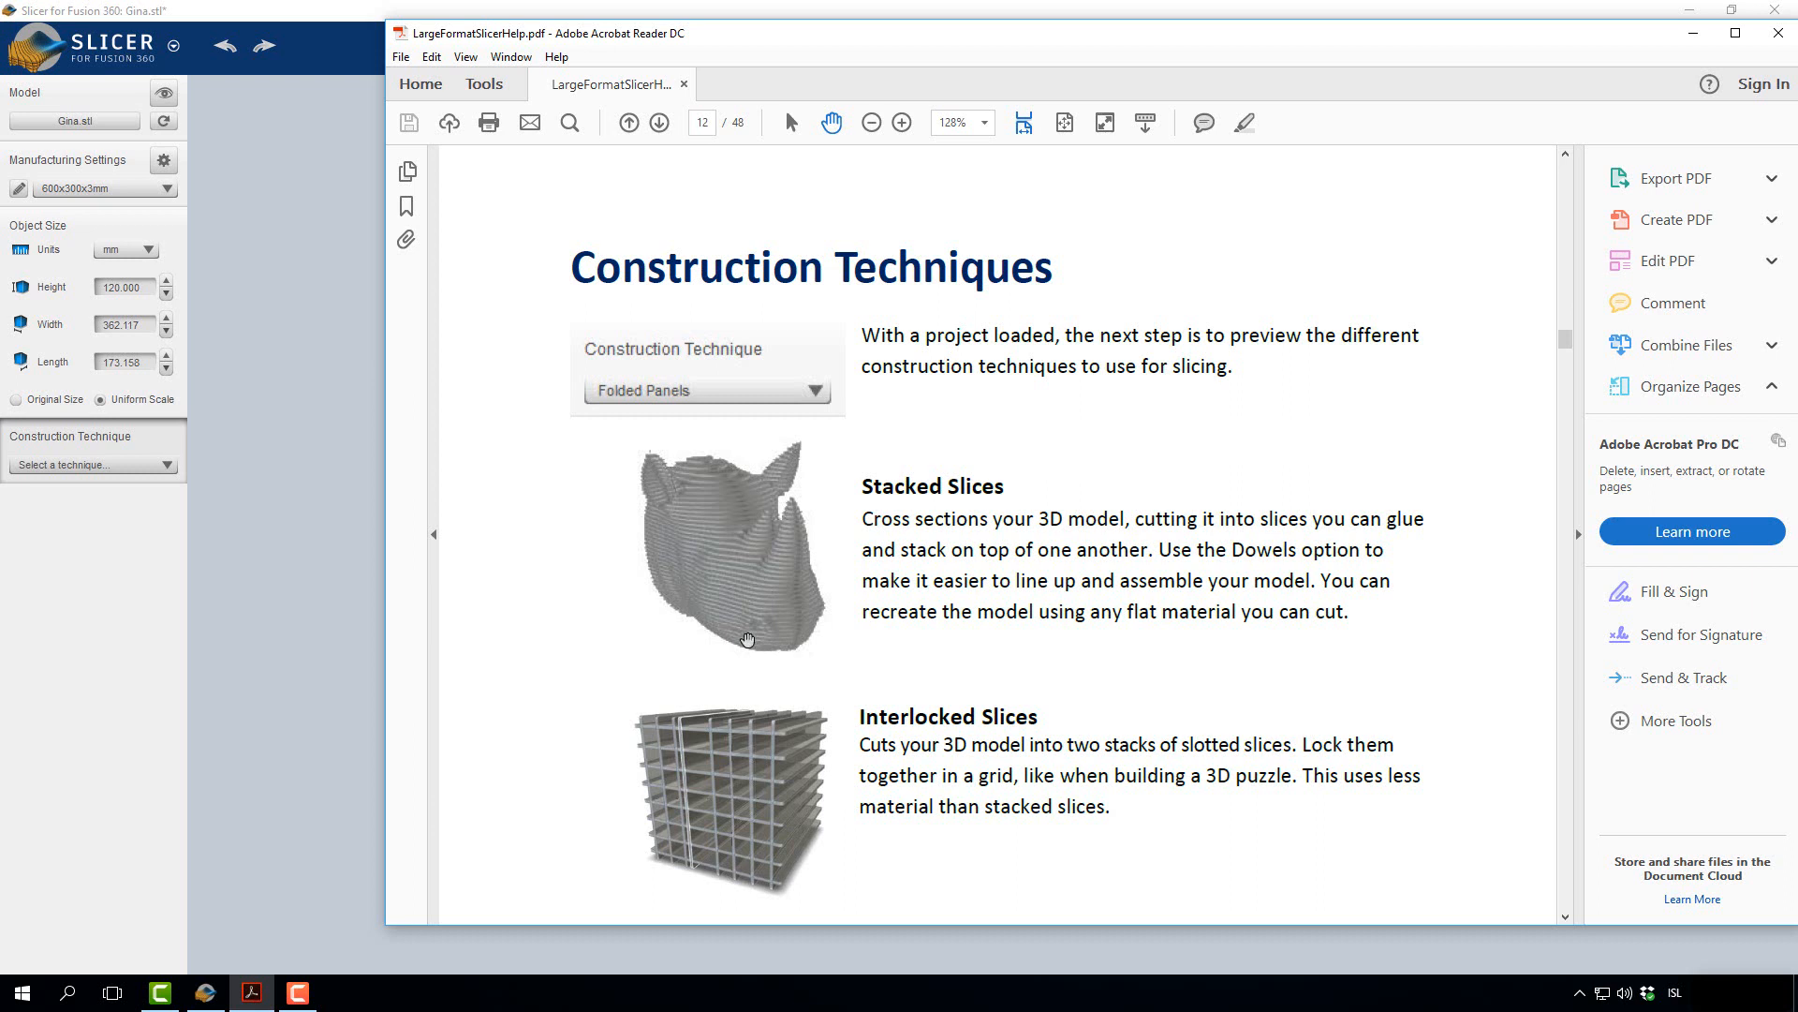
{"action": "scroll", "coordinate": [778, 631], "scroll_direction": "down", "scroll_amount": 1}
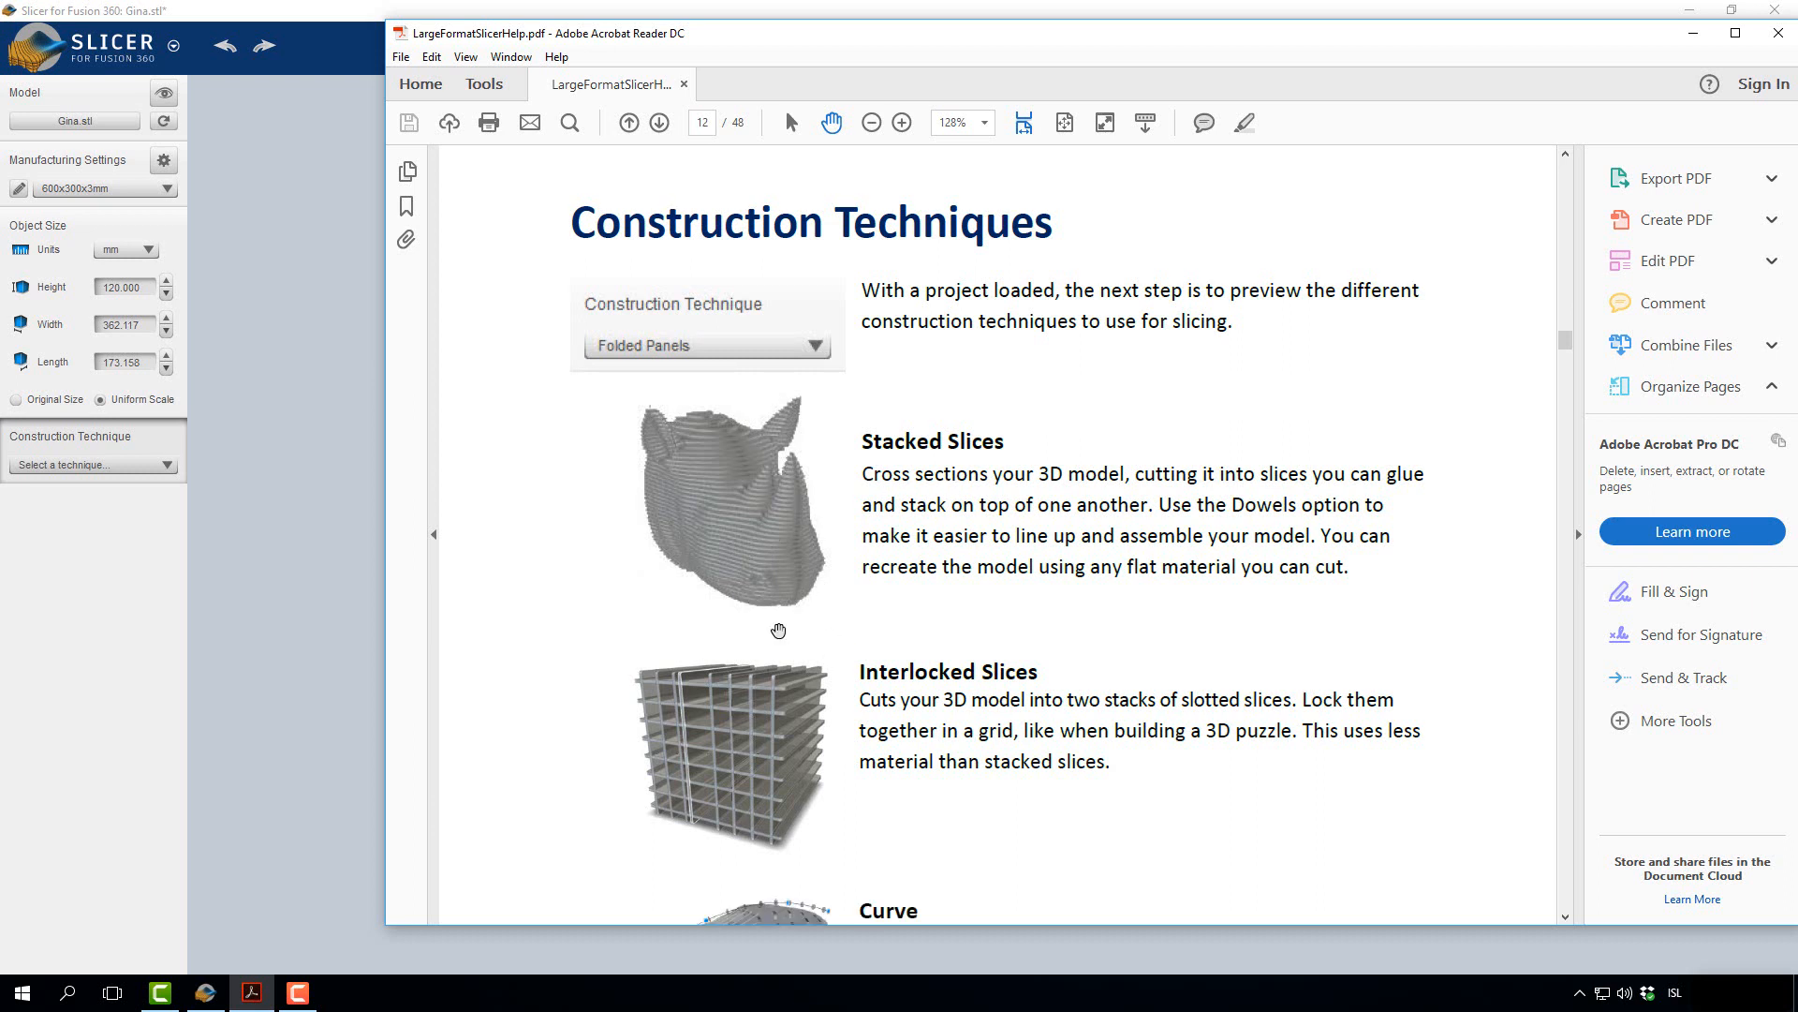
{"action": "scroll", "coordinate": [778, 630], "scroll_direction": "down", "scroll_amount": 3}
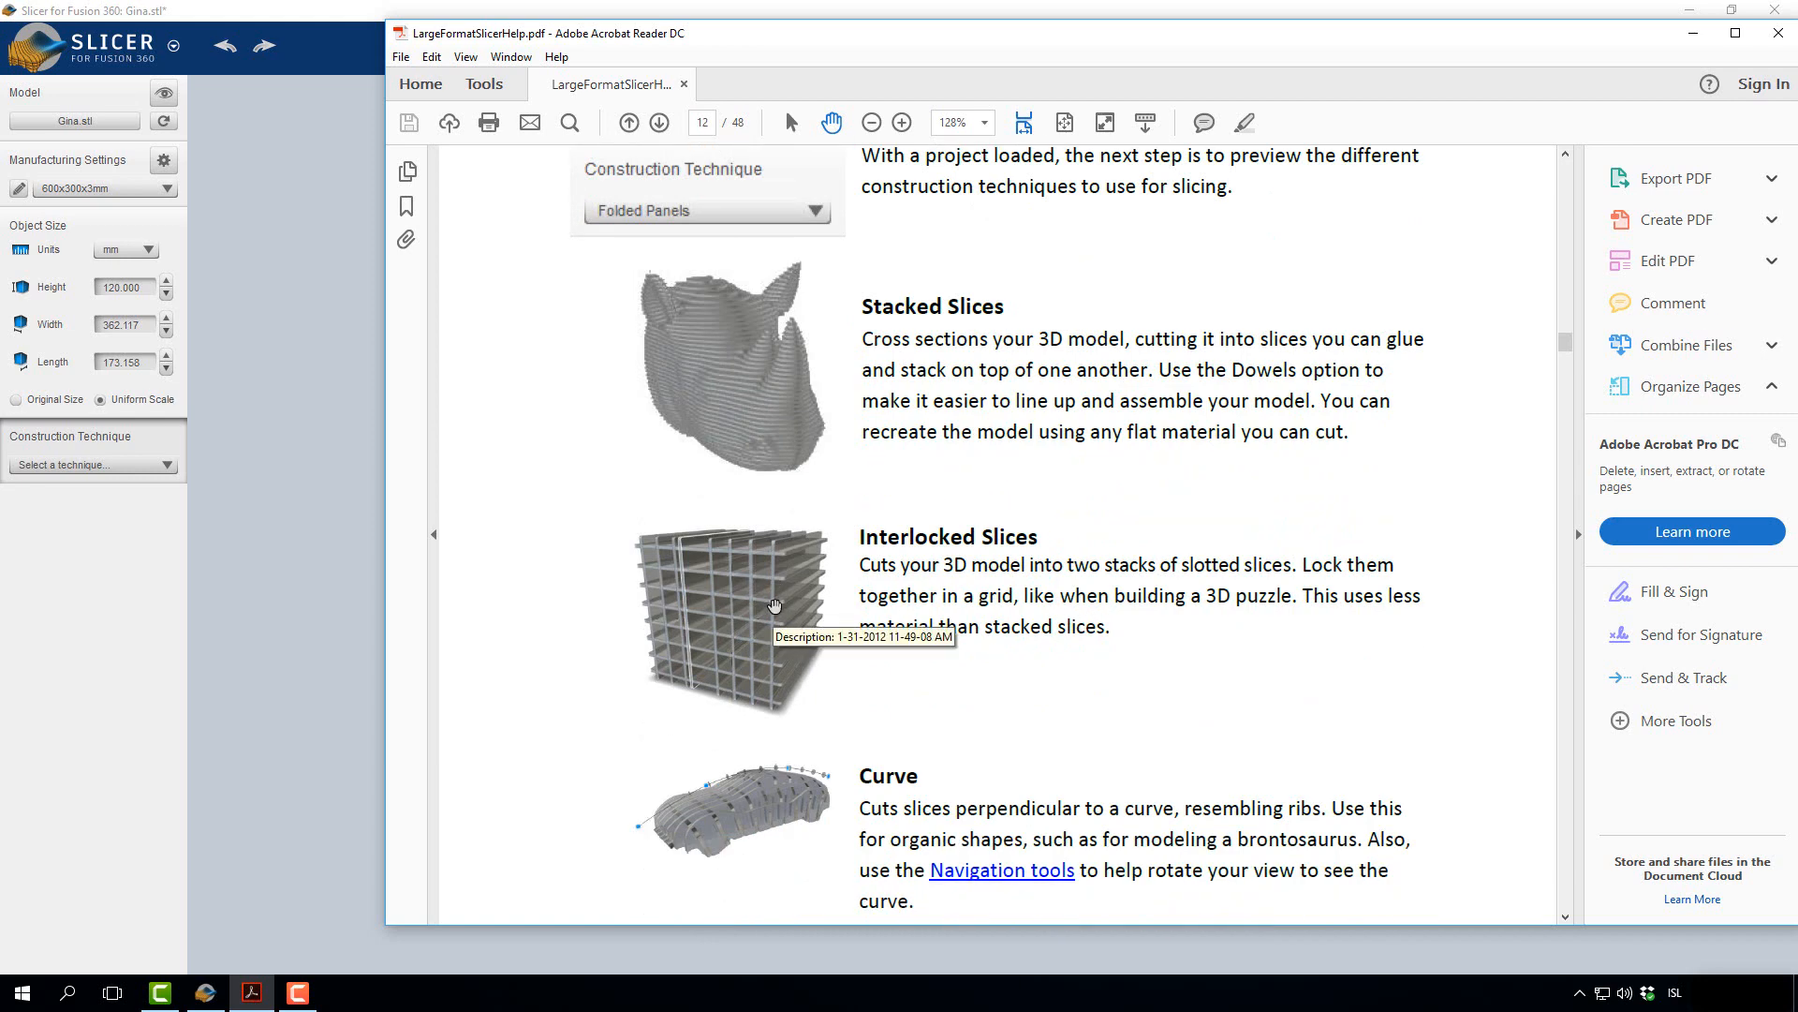
{"action": "scroll", "coordinate": [776, 606], "scroll_direction": "down", "scroll_amount": 6}
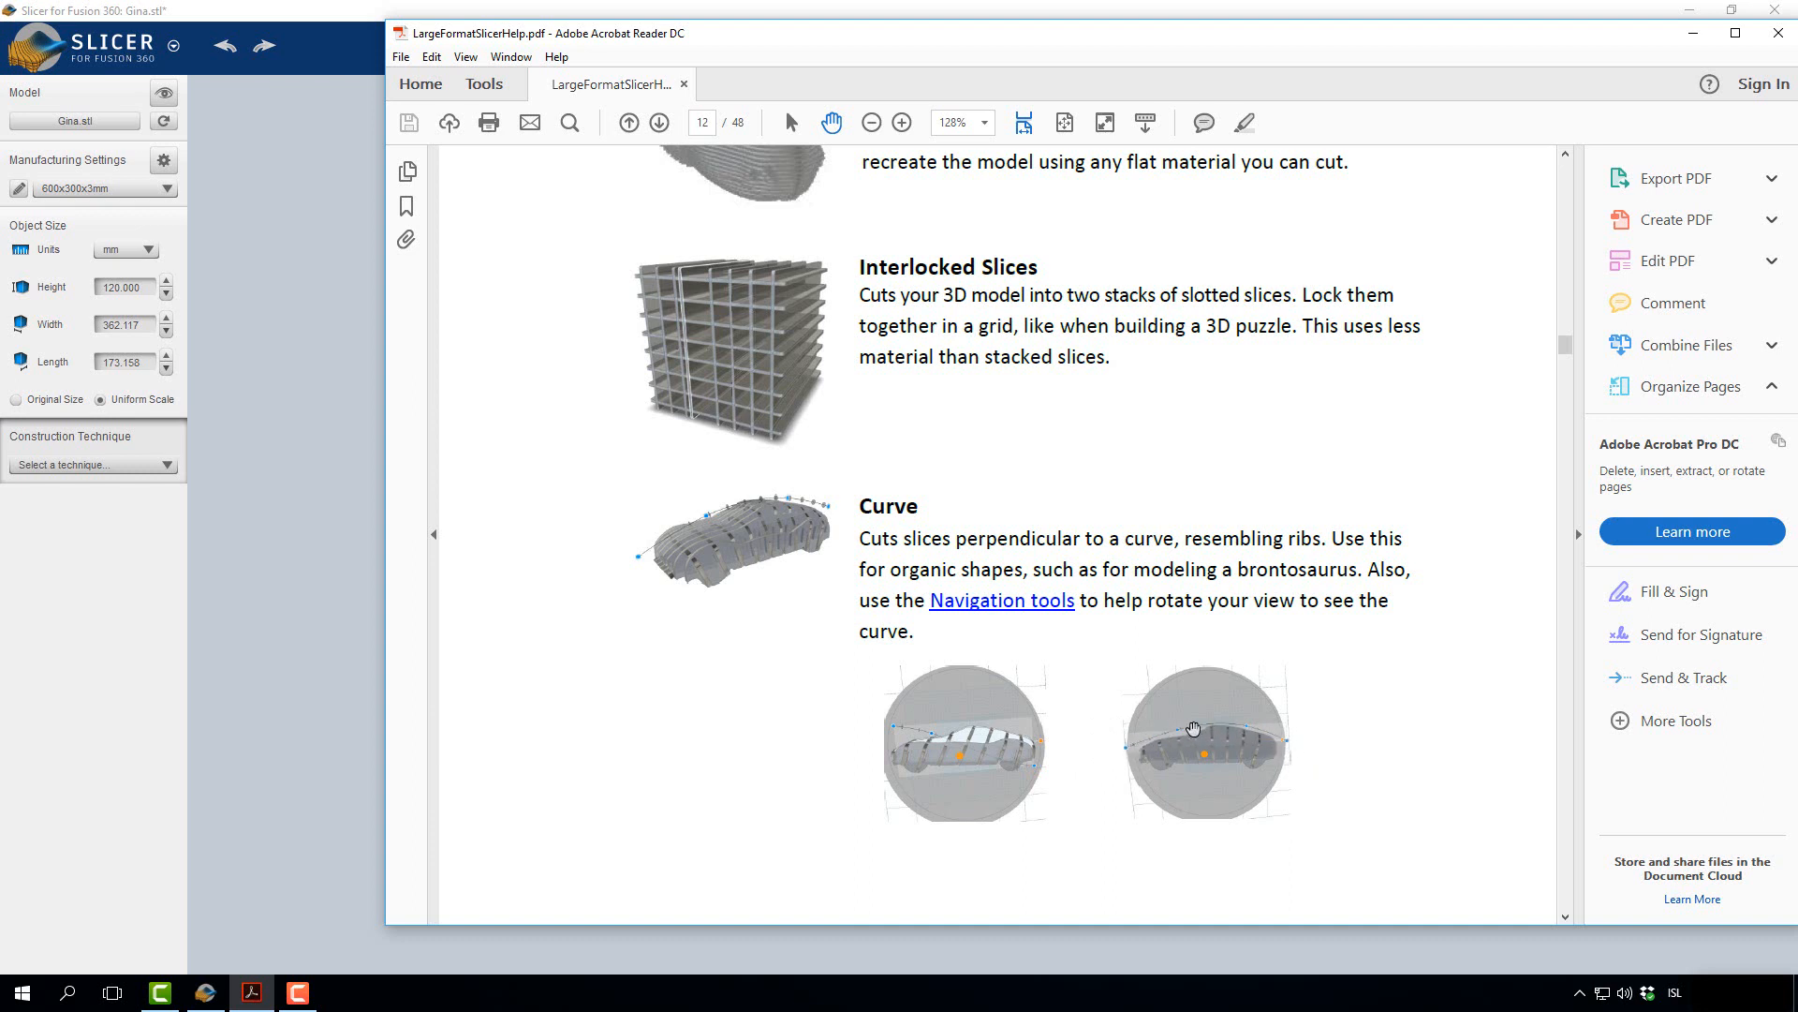
{"action": "scroll", "coordinate": [1274, 721], "scroll_direction": "down", "scroll_amount": 10}
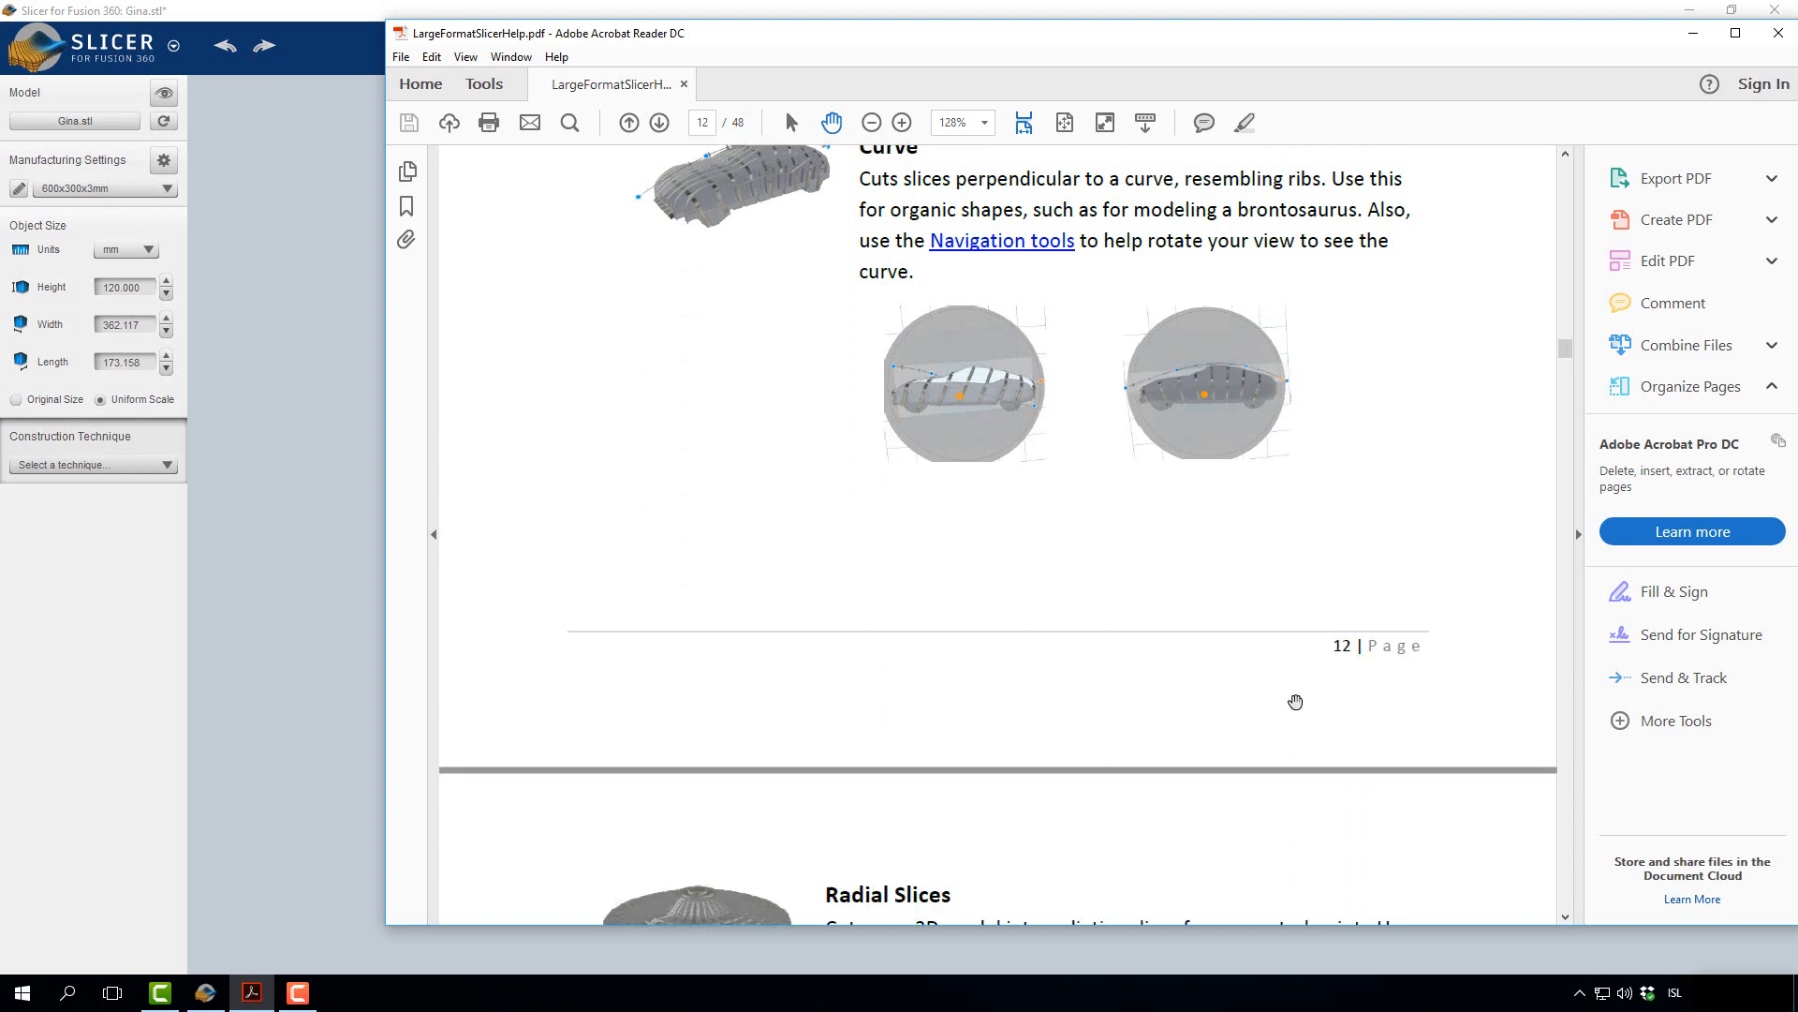
{"action": "scroll", "coordinate": [1274, 697], "scroll_direction": "down", "scroll_amount": 3}
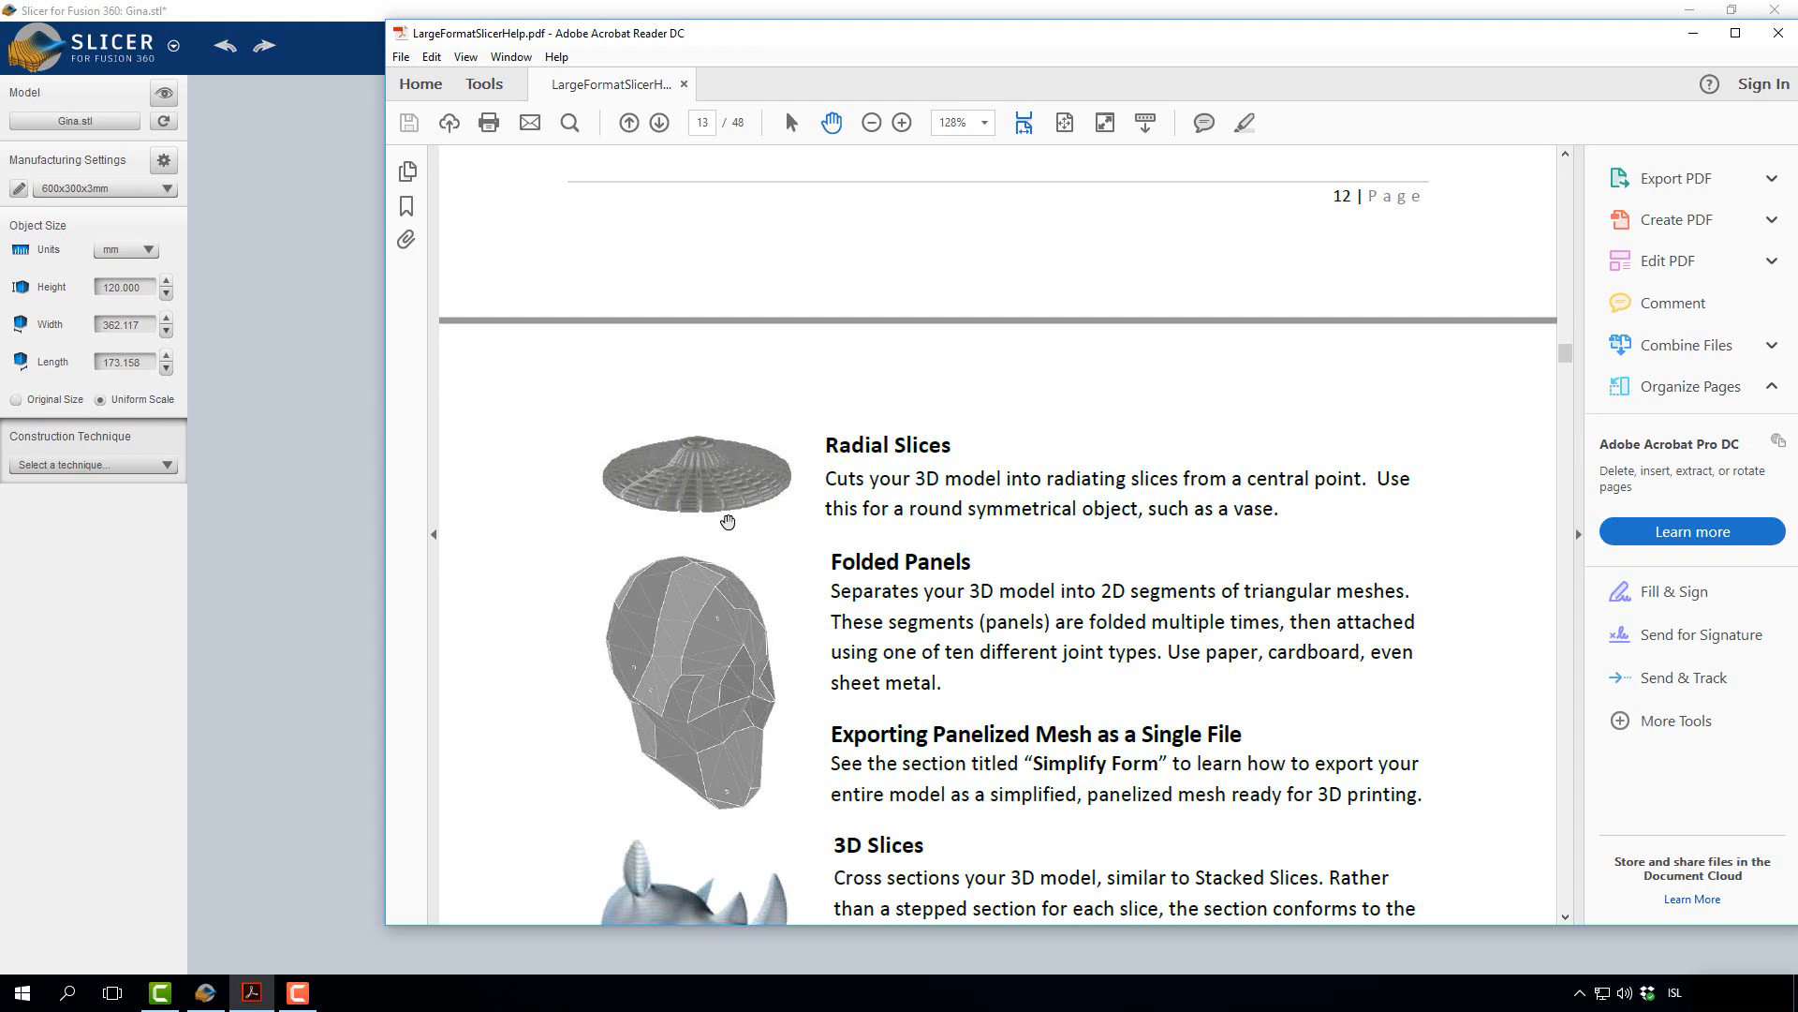
{"action": "scroll", "coordinate": [753, 328], "scroll_direction": "down", "scroll_amount": 3}
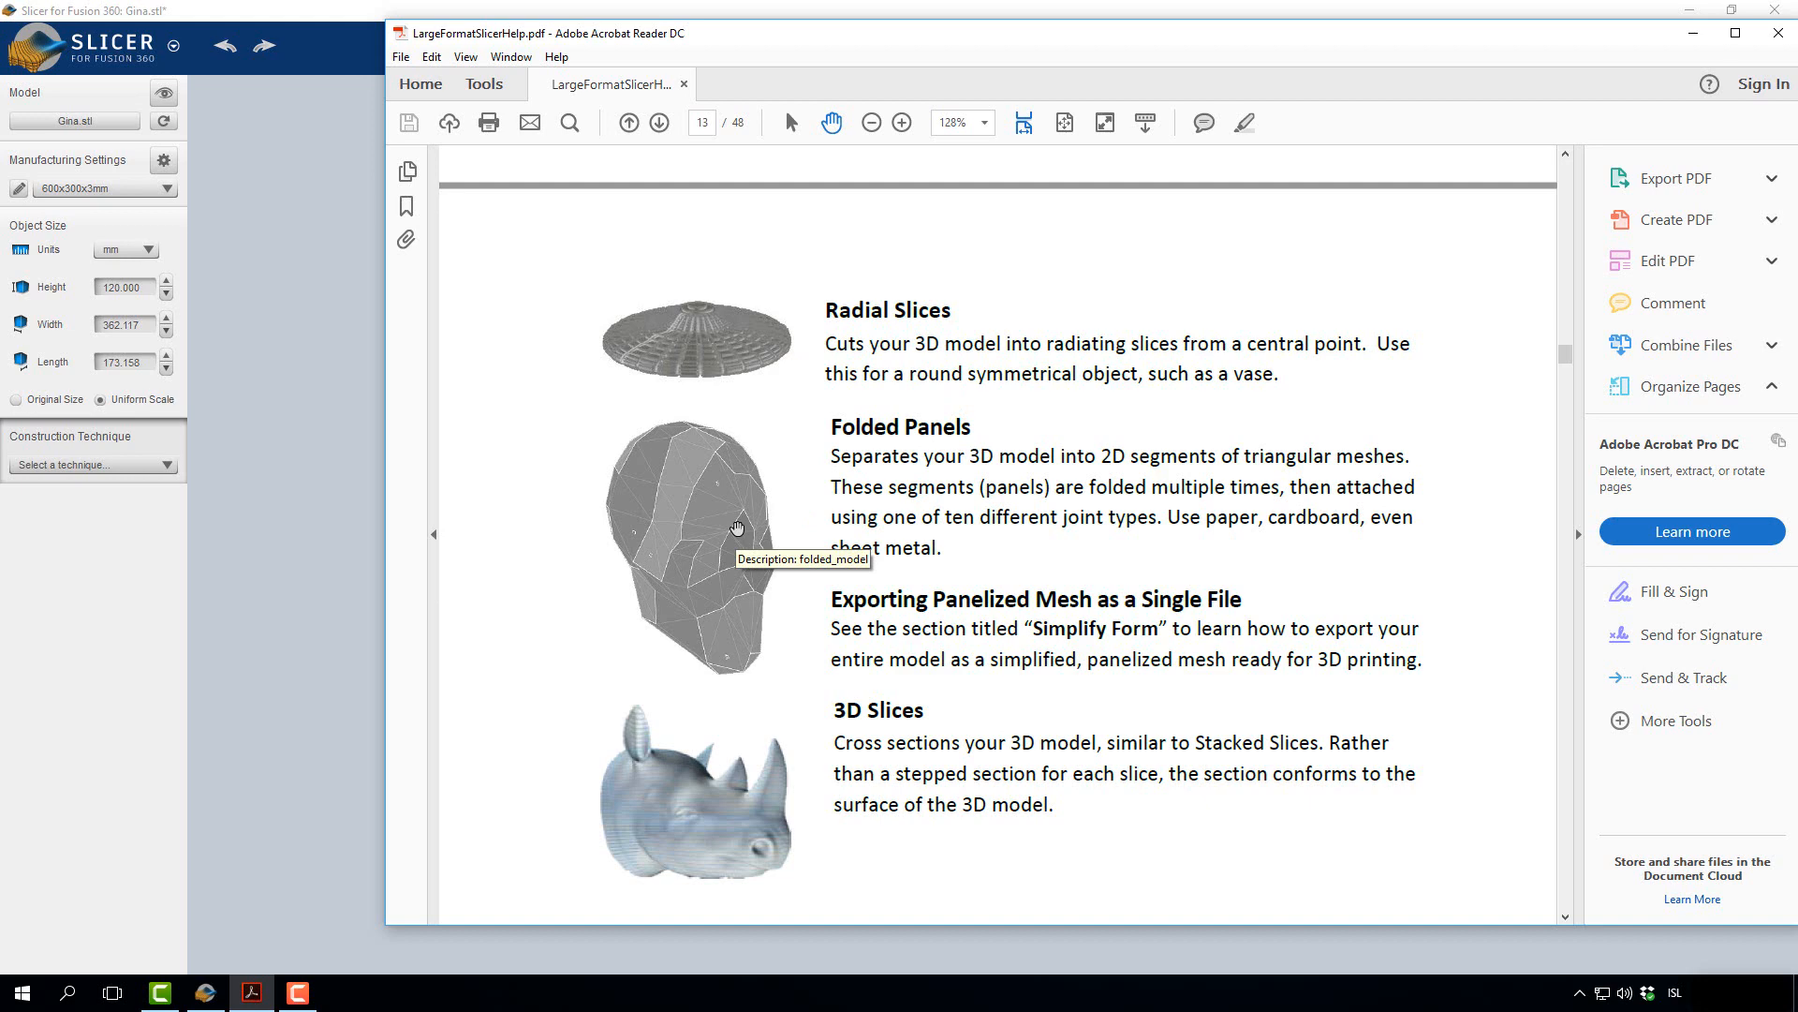
{"action": "scroll", "coordinate": [966, 684], "scroll_direction": "down", "scroll_amount": 2}
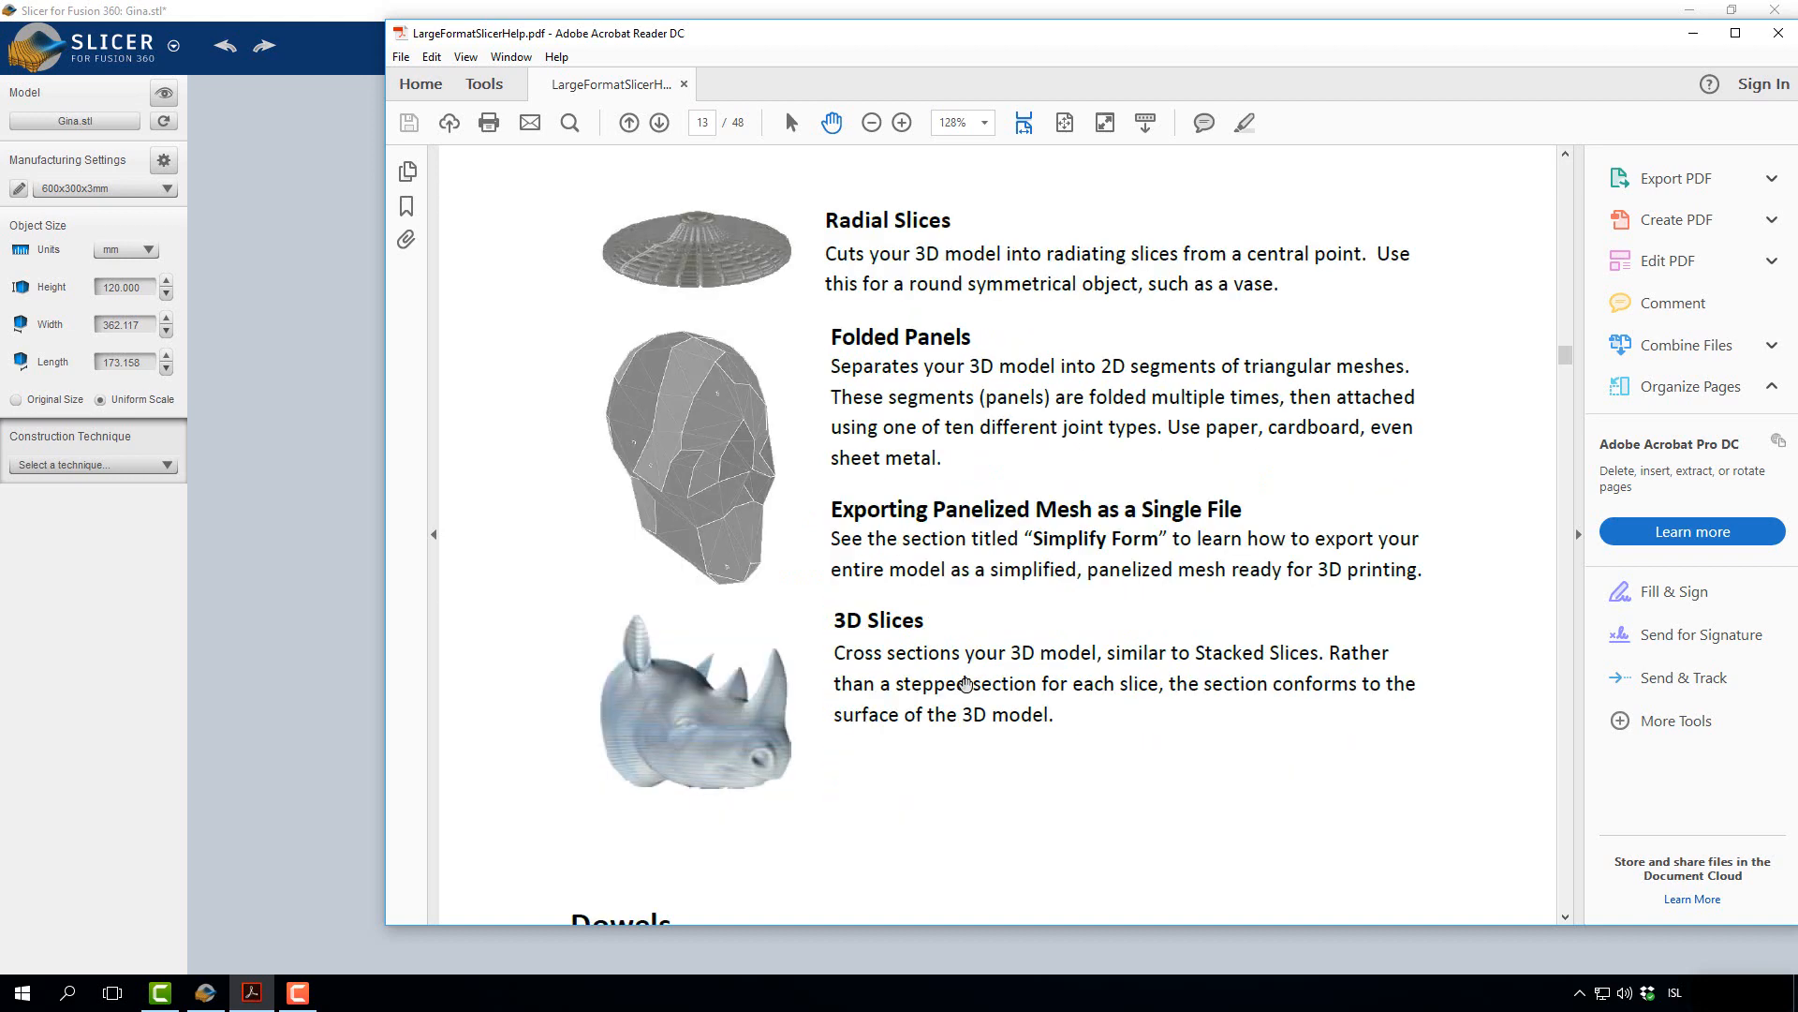
{"action": "scroll", "coordinate": [820, 670], "scroll_direction": "up", "scroll_amount": 20}
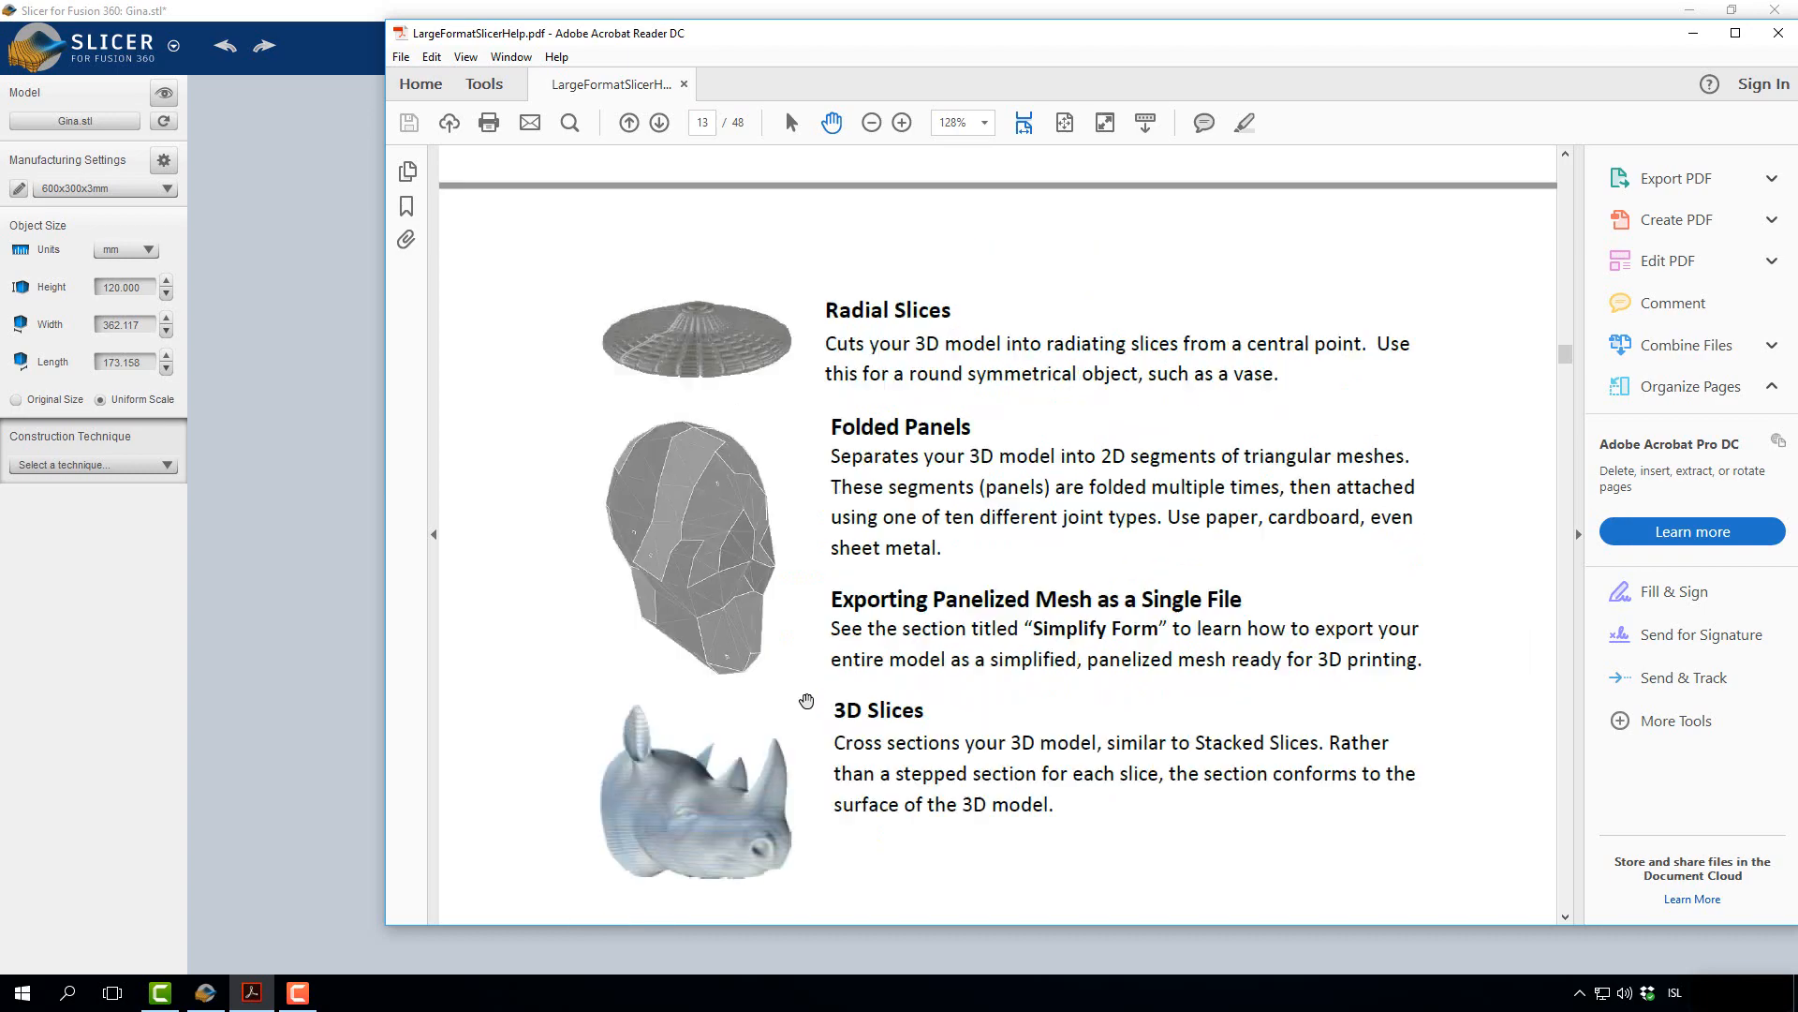
{"action": "scroll", "coordinate": [810, 707], "scroll_direction": "up", "scroll_amount": 10}
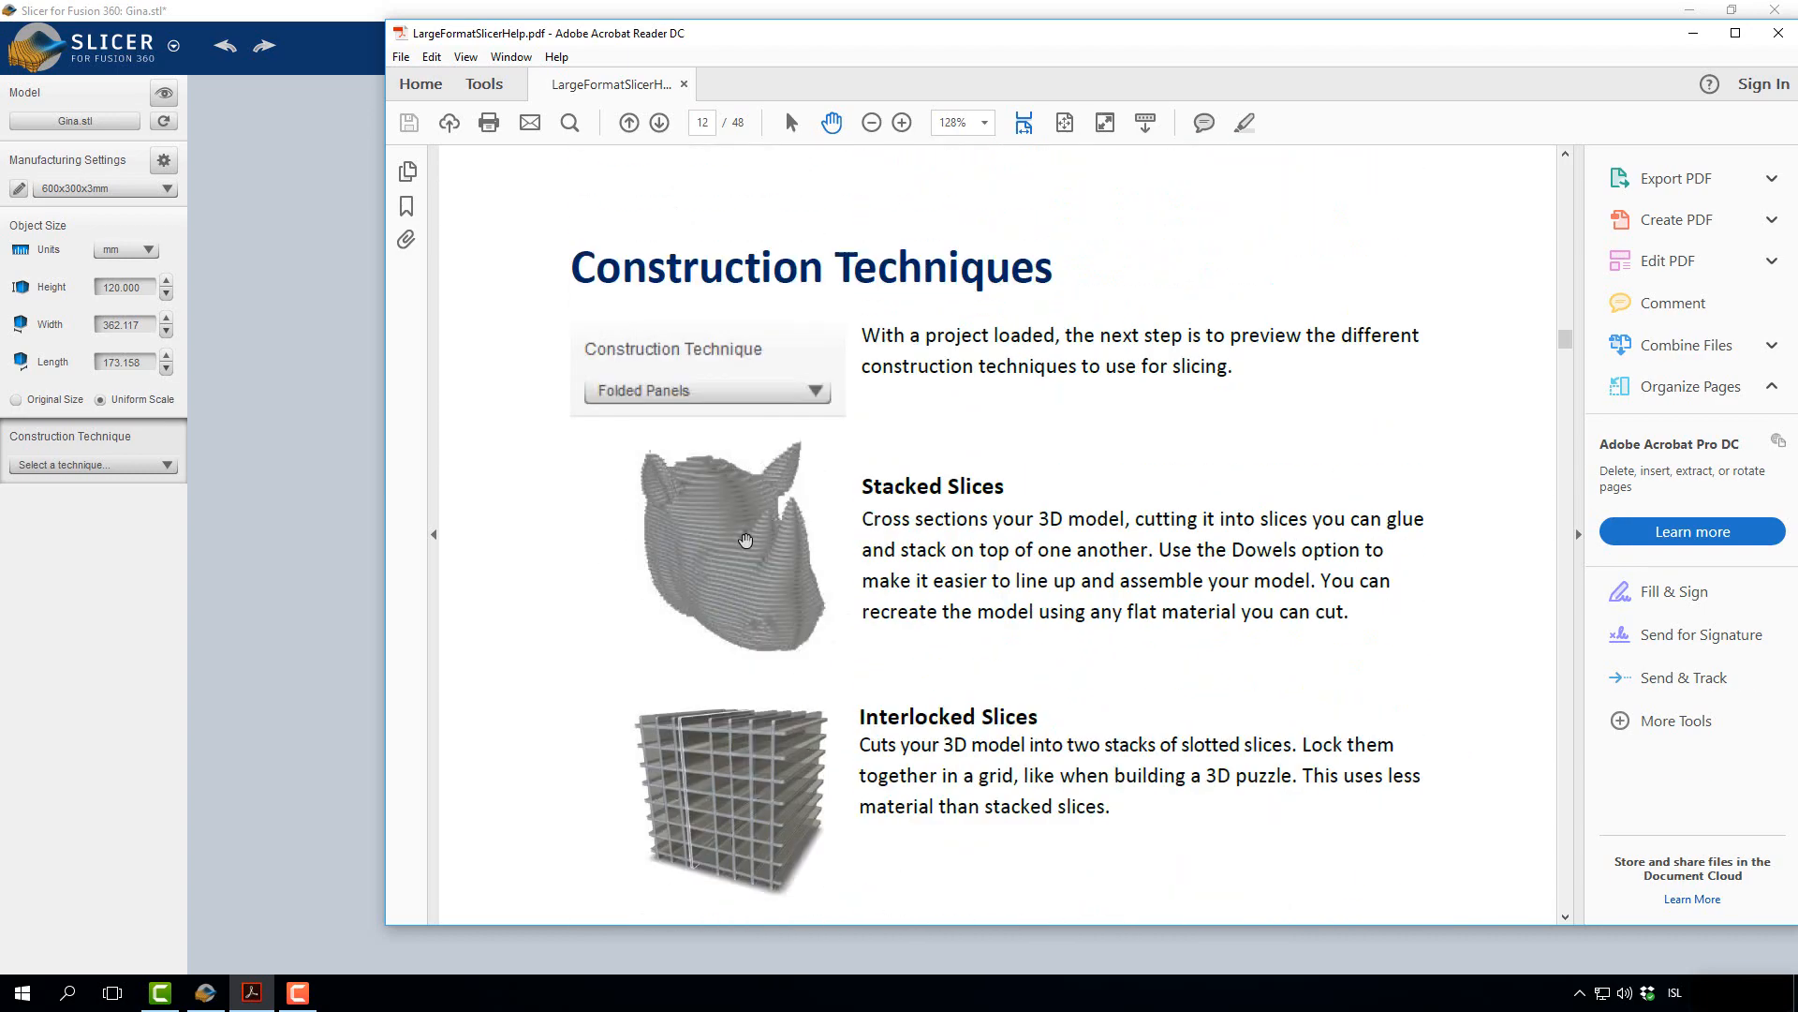
{"action": "scroll", "coordinate": [787, 655], "scroll_direction": "down", "scroll_amount": 20}
{"action": "scroll", "coordinate": [773, 613], "scroll_direction": "down", "scroll_amount": 20}
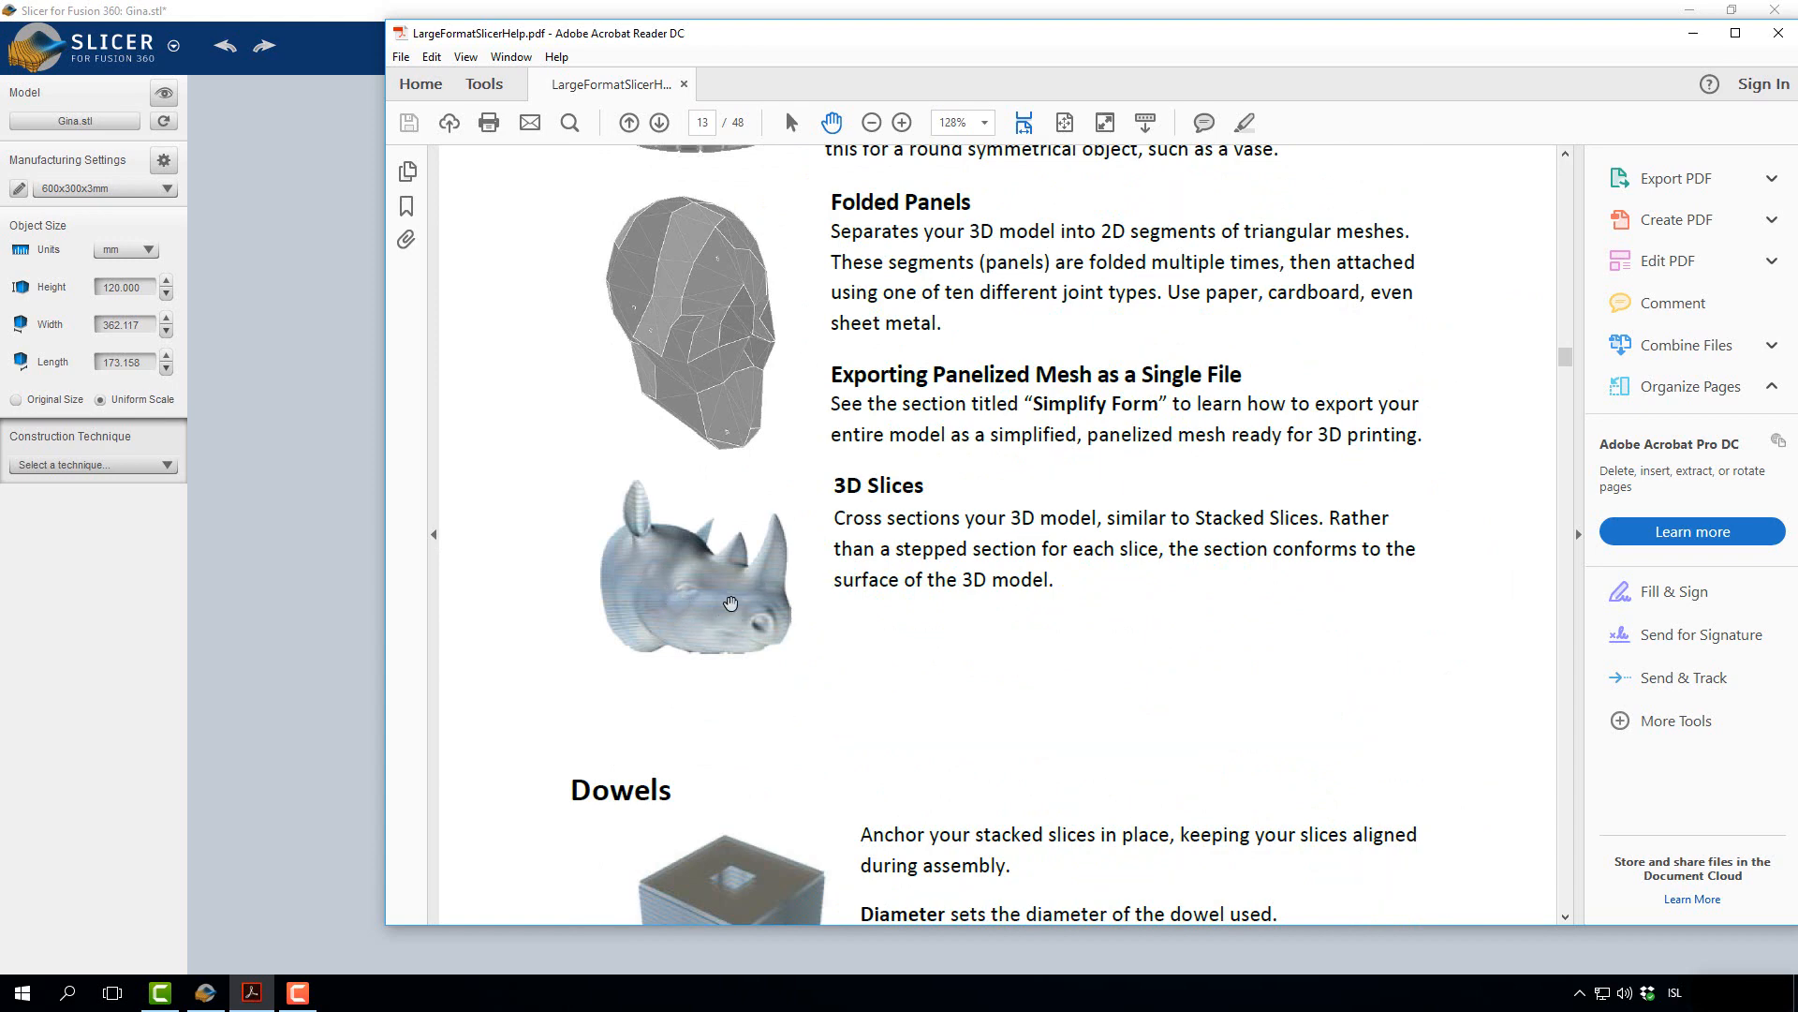
{"action": "scroll", "coordinate": [794, 516], "scroll_direction": "up", "scroll_amount": 2}
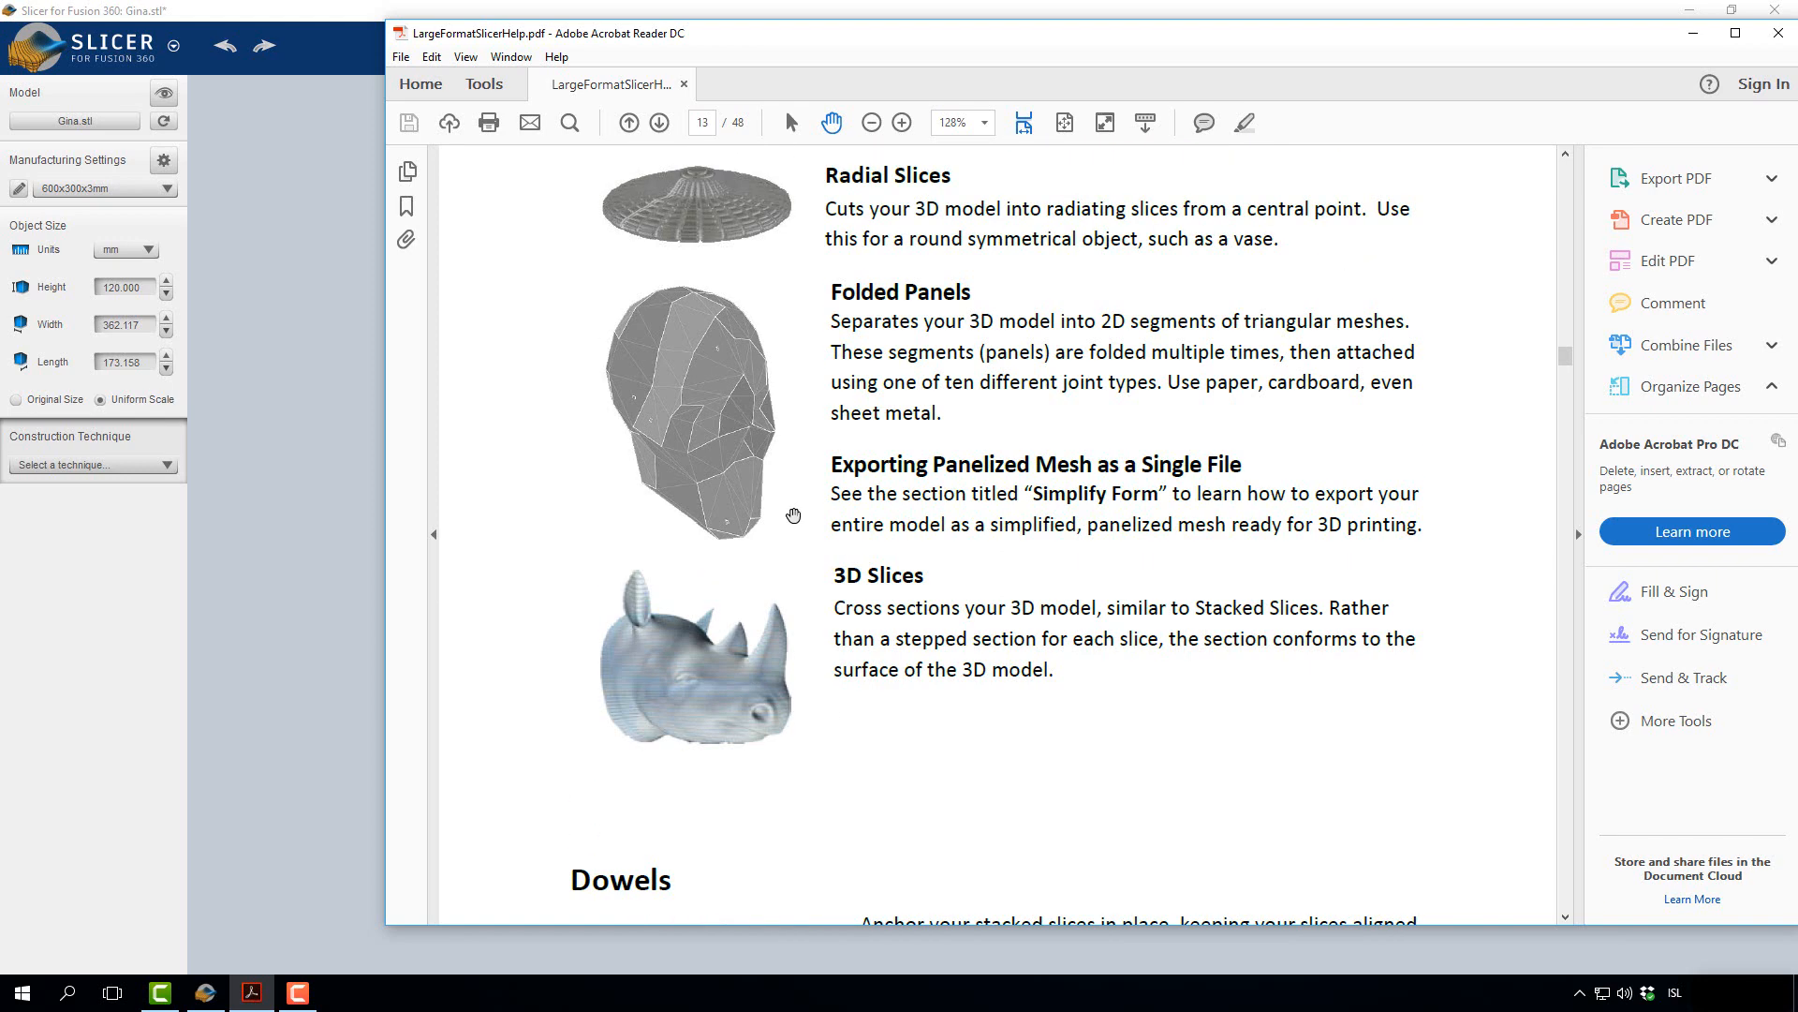
{"action": "left_click", "coordinate": [1693, 33]}
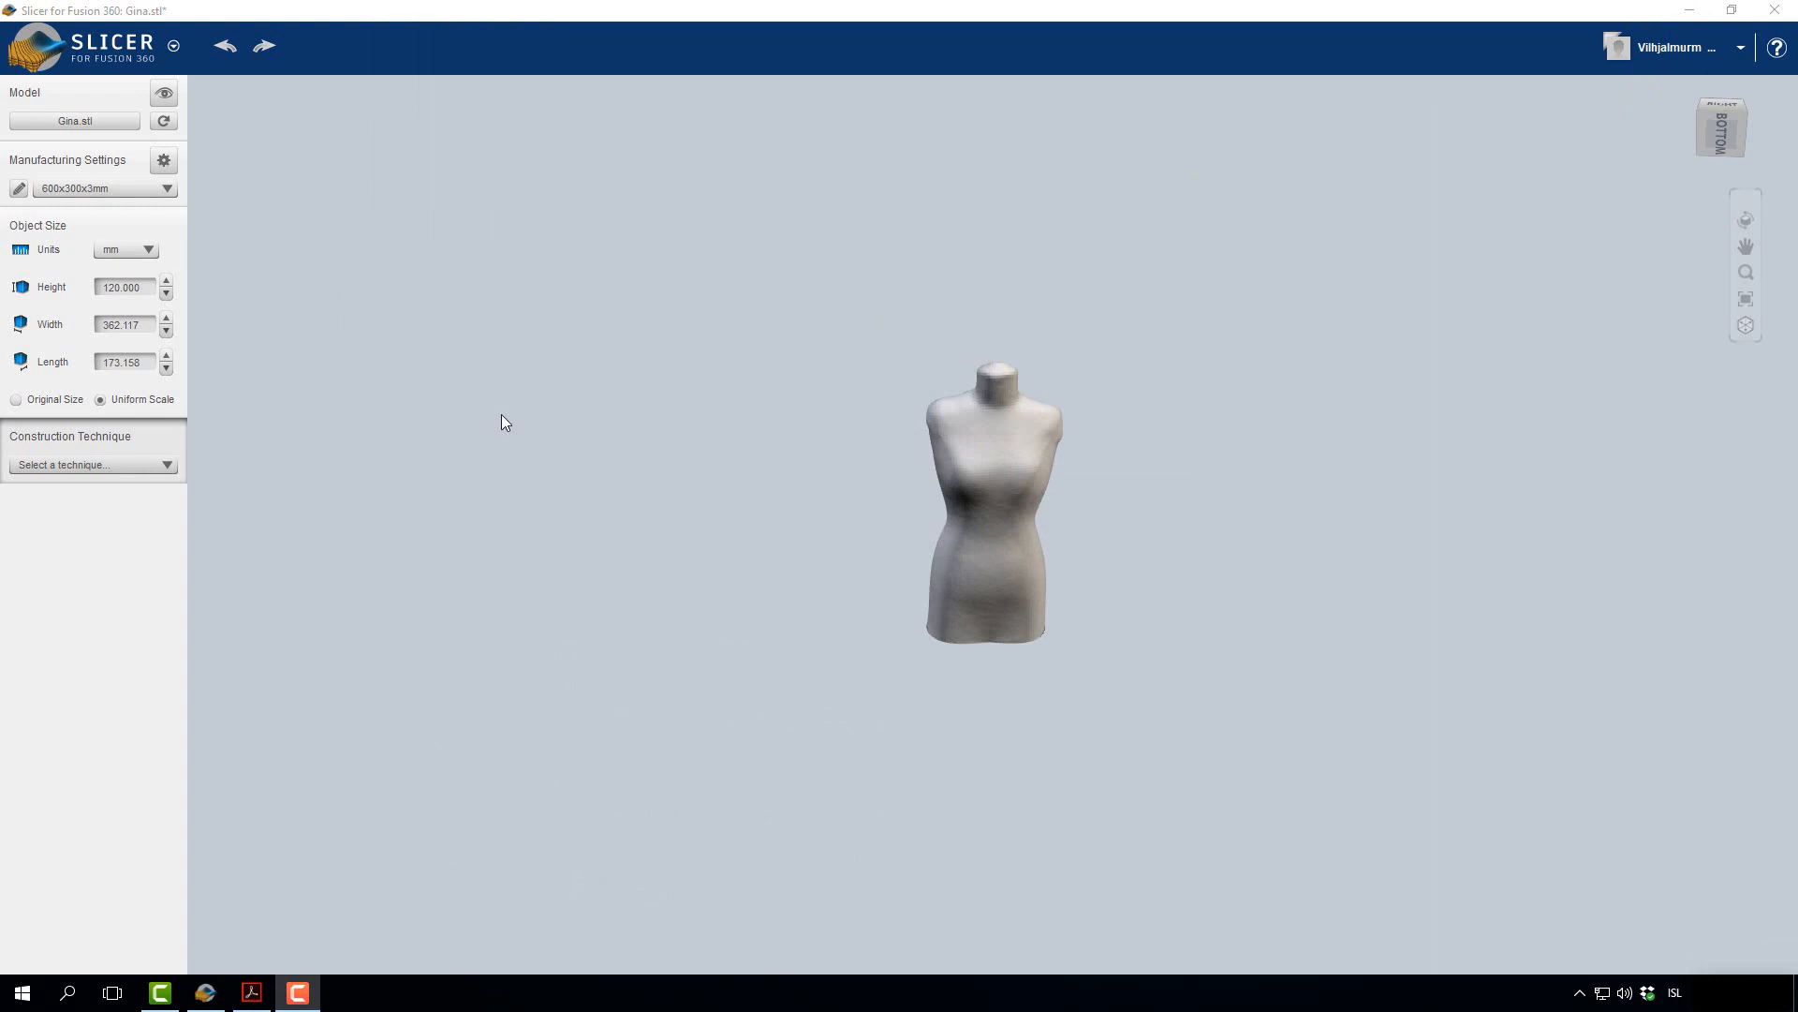
Step: Apply the Stacked Slices construction technique to the mannequin and set its height to 80 mm with uniform scaling
{"action": "left_click", "coordinate": [165, 466]}
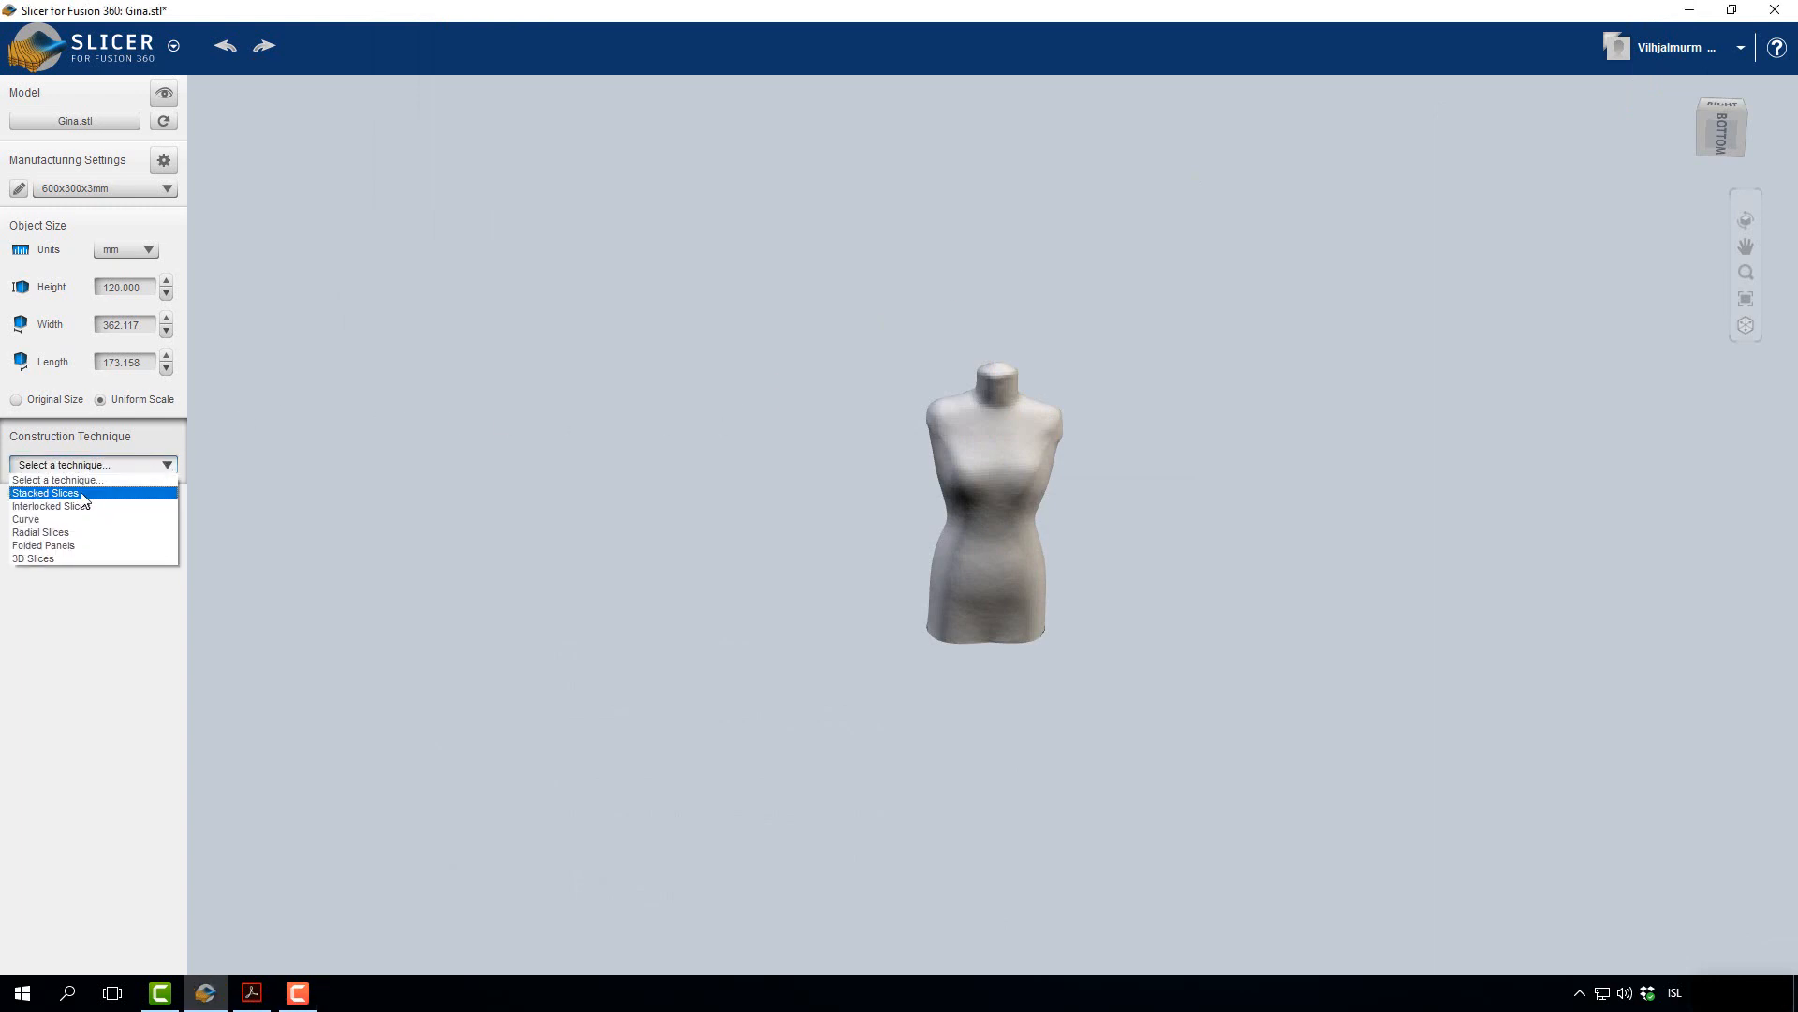
{"action": "left_click", "coordinate": [81, 494]}
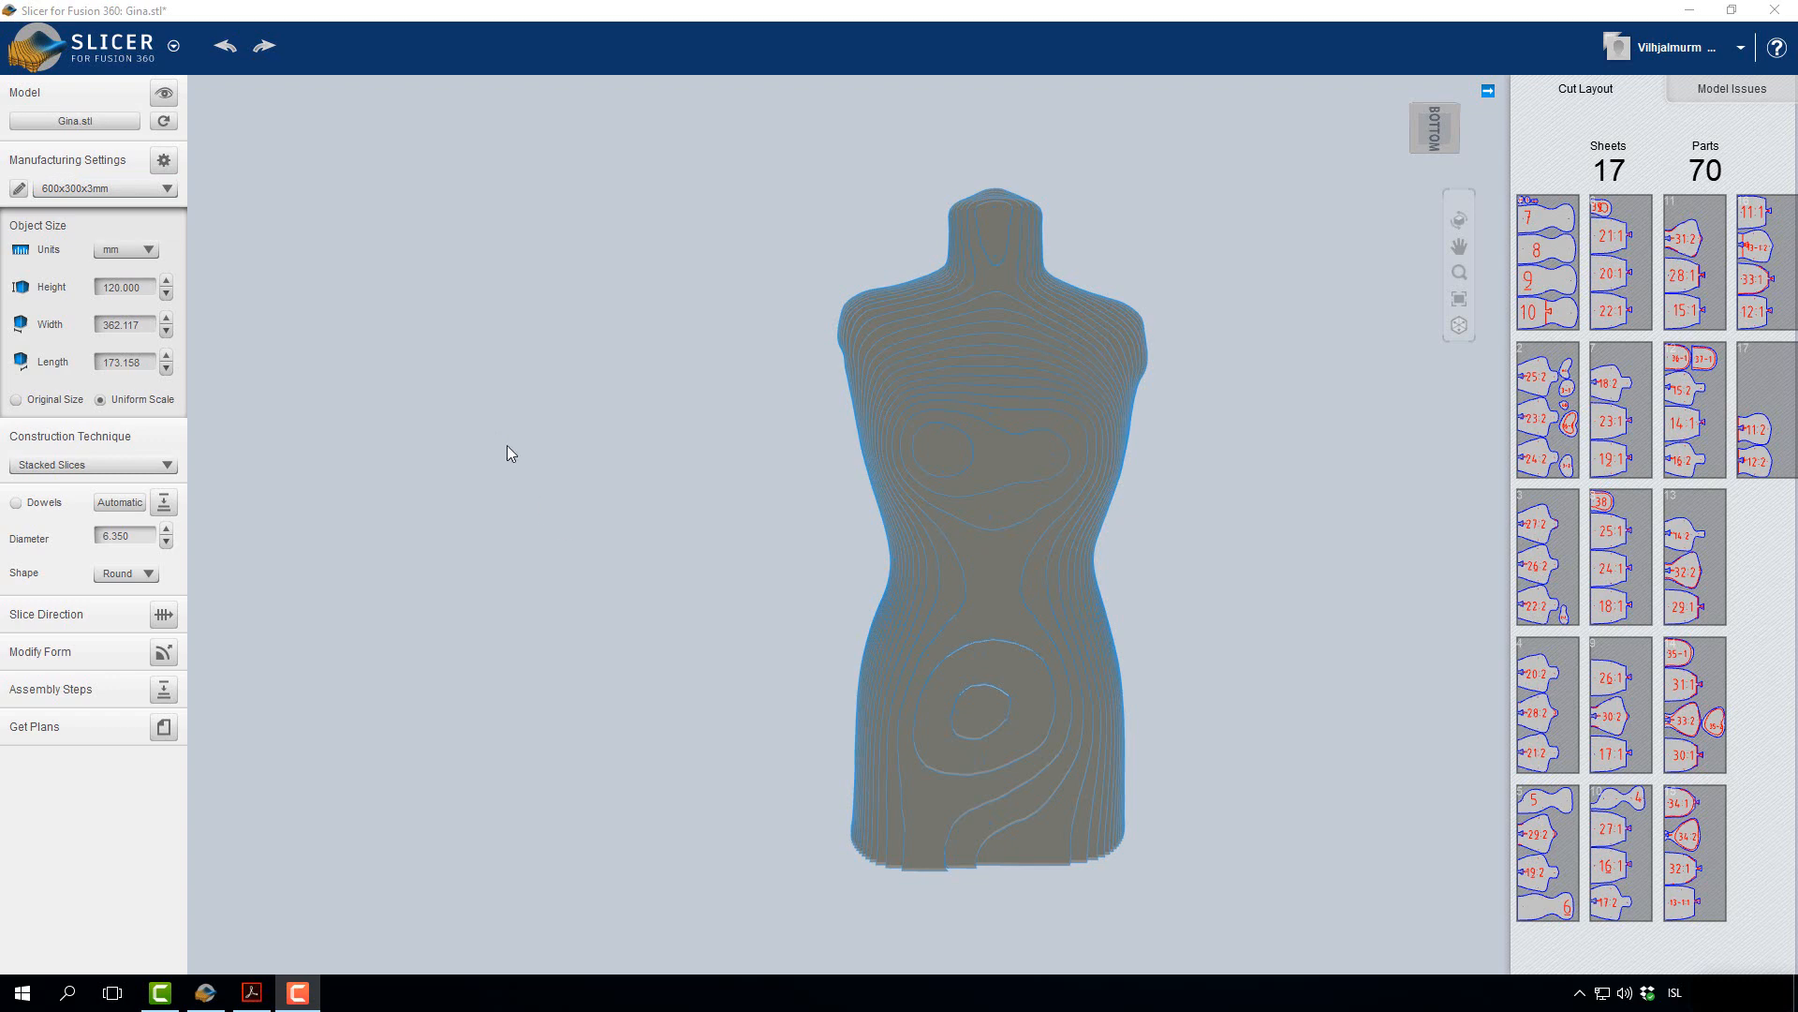
{"action": "left_click", "coordinate": [148, 287]}
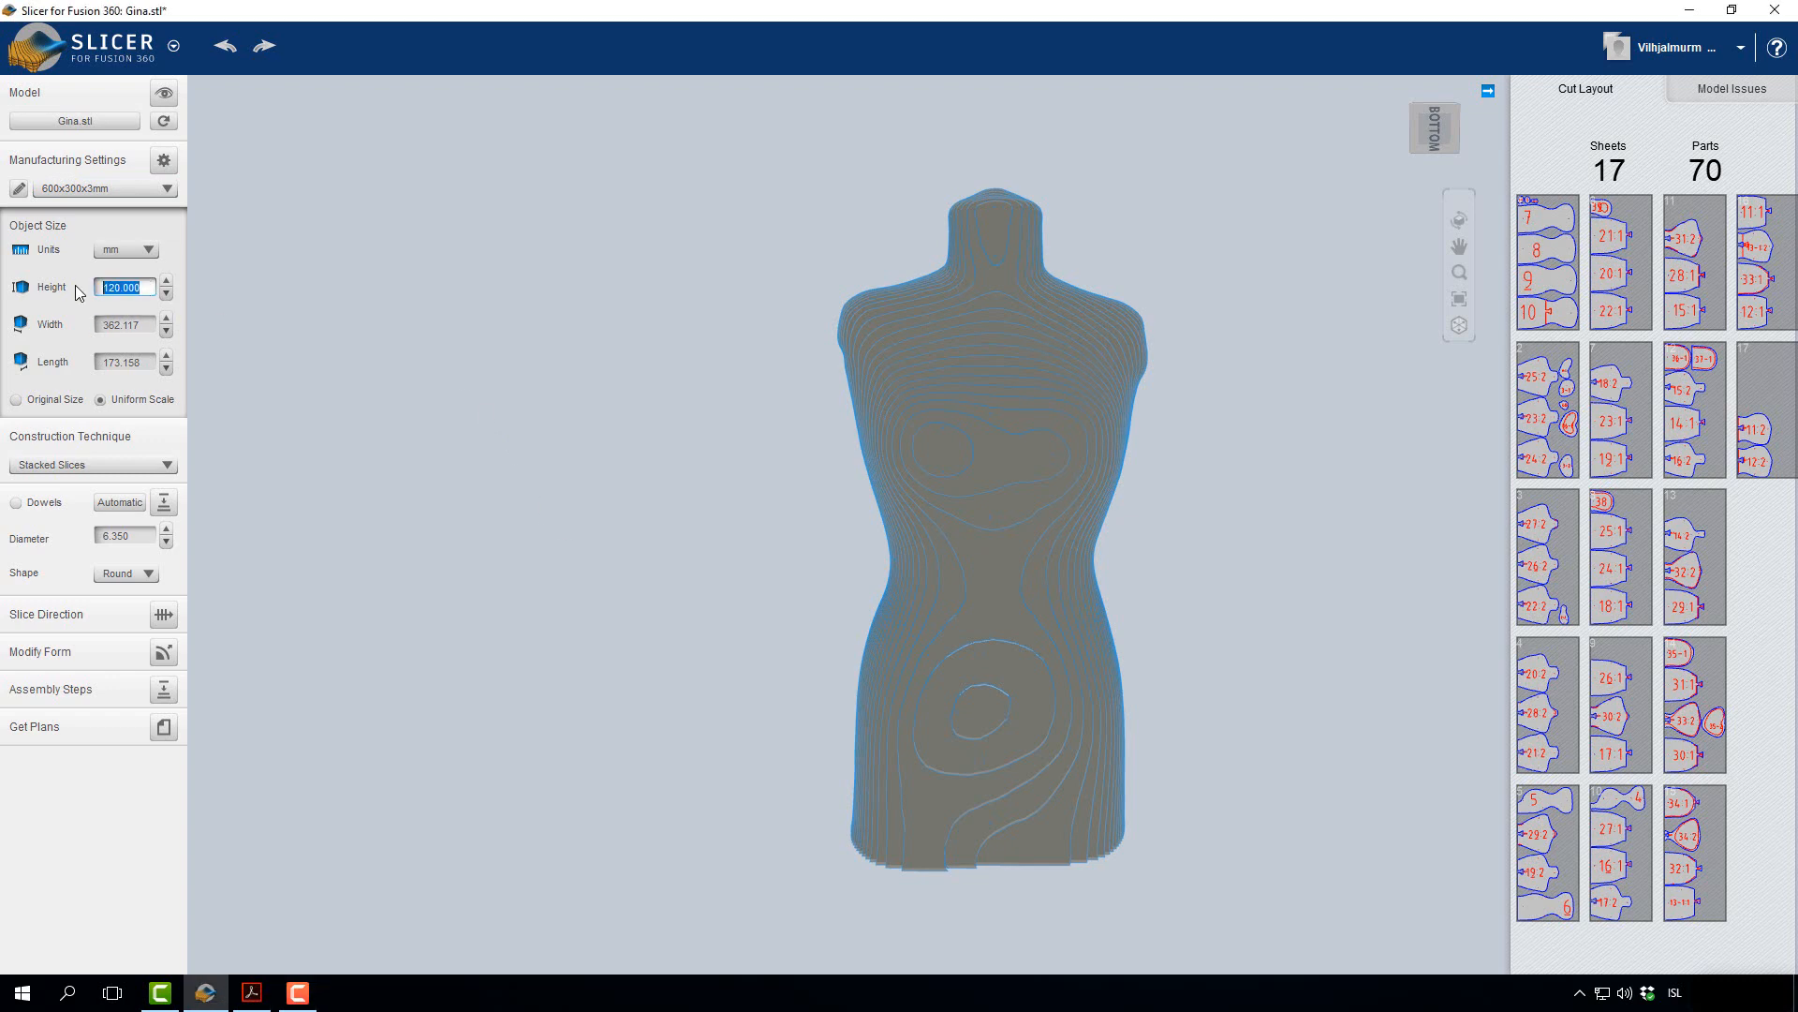
{"action": "type", "text": "80"}
{"action": "key", "text": "Return"}
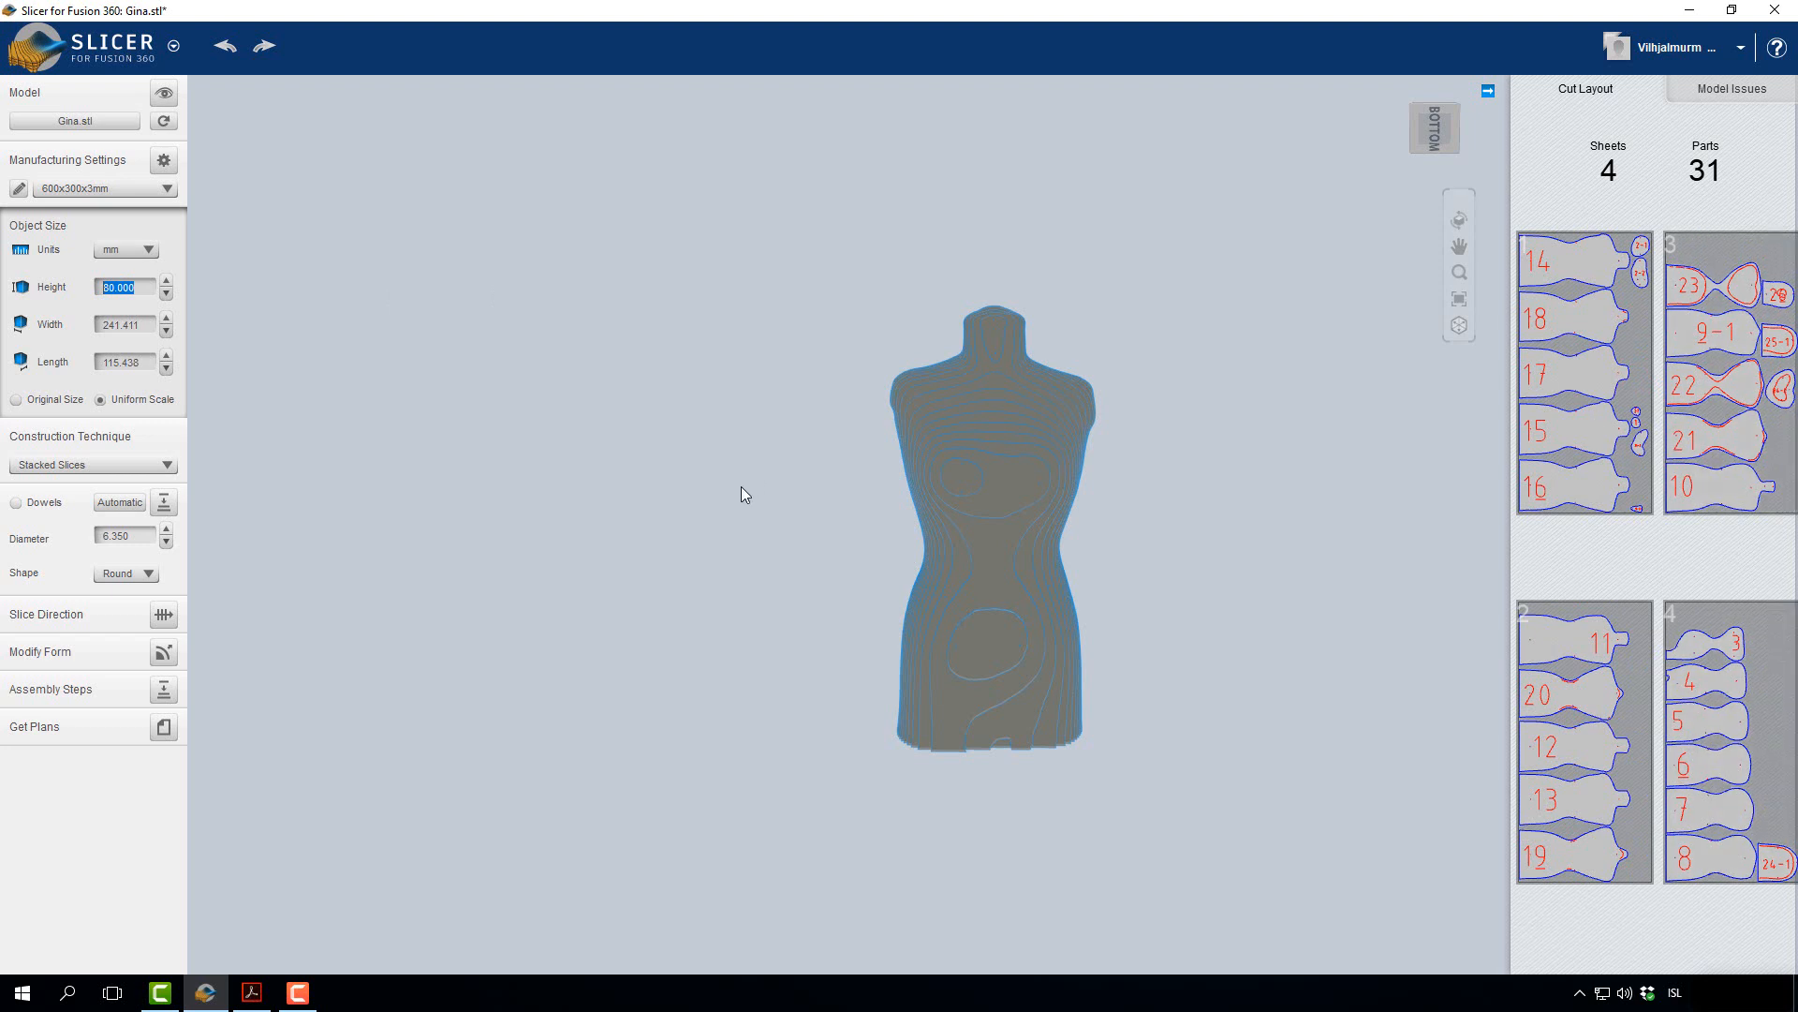
Step: Rotate the slice direction by 90 degrees so that the slices stack from the mannequin's base to its neck
{"action": "left_click", "coordinate": [163, 615]}
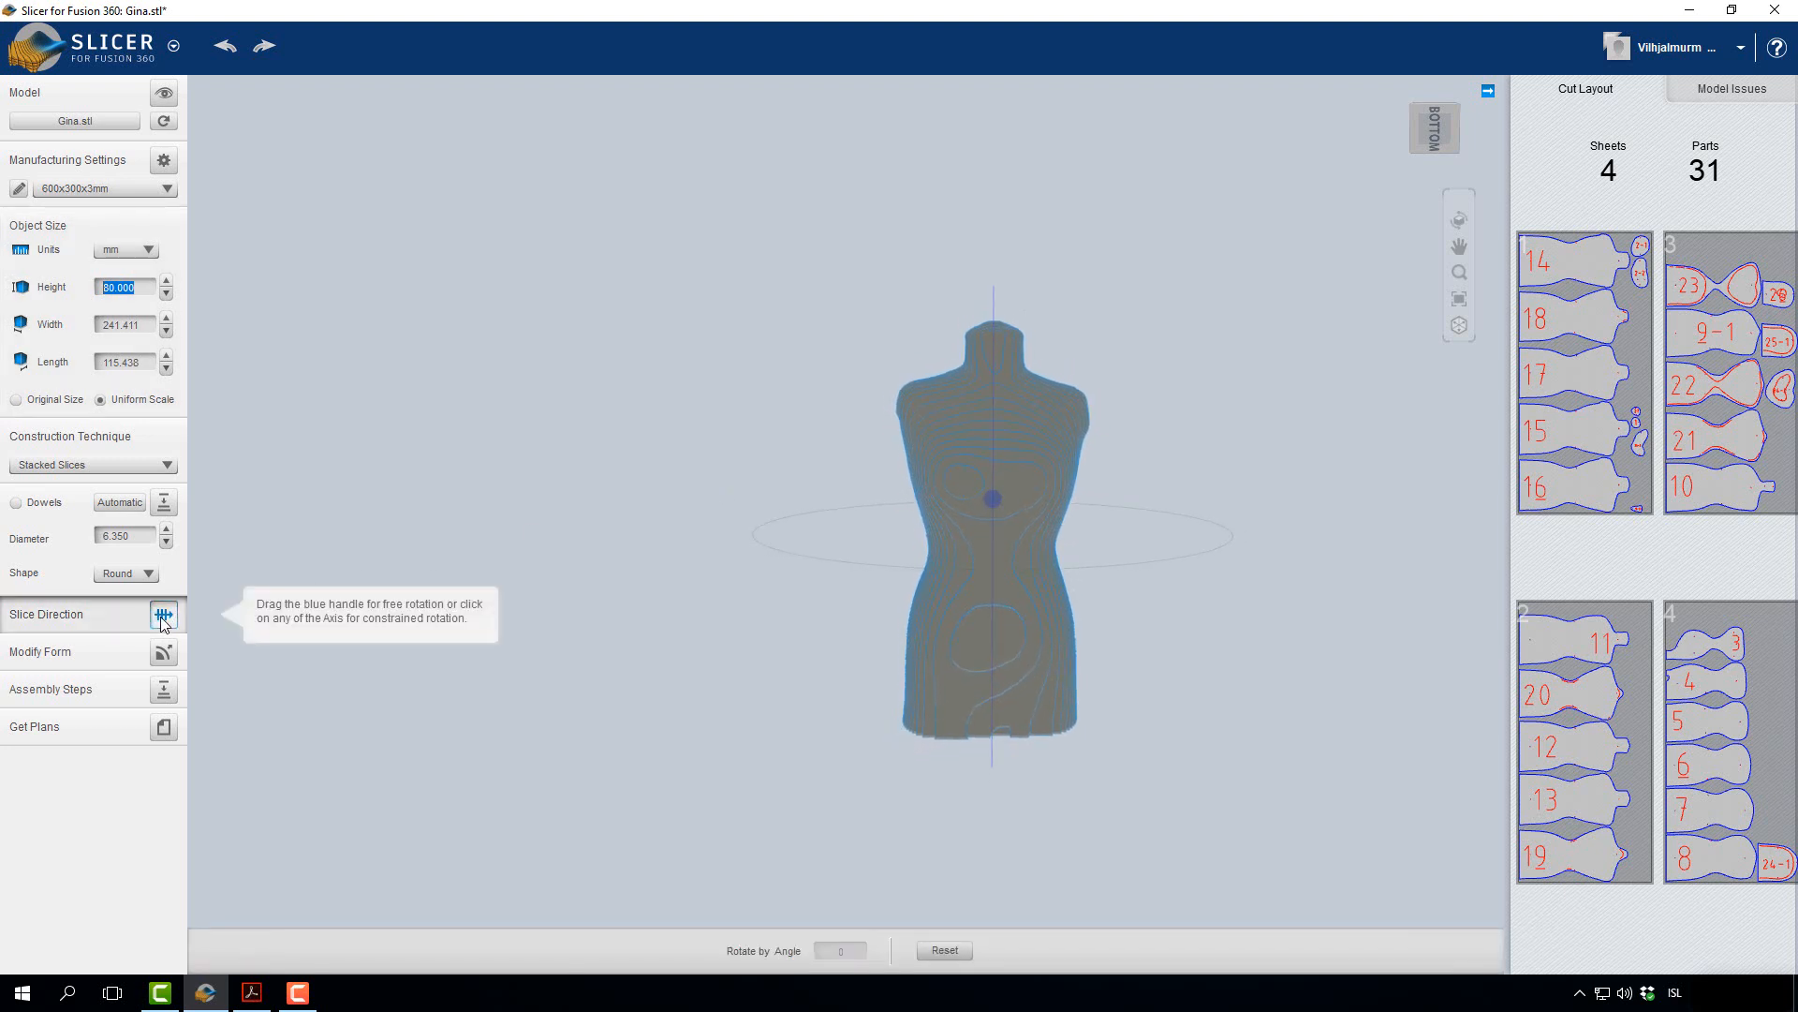
{"action": "left_click_drag", "start_coordinate": [1442, 136], "coordinate": [1424, 266]}
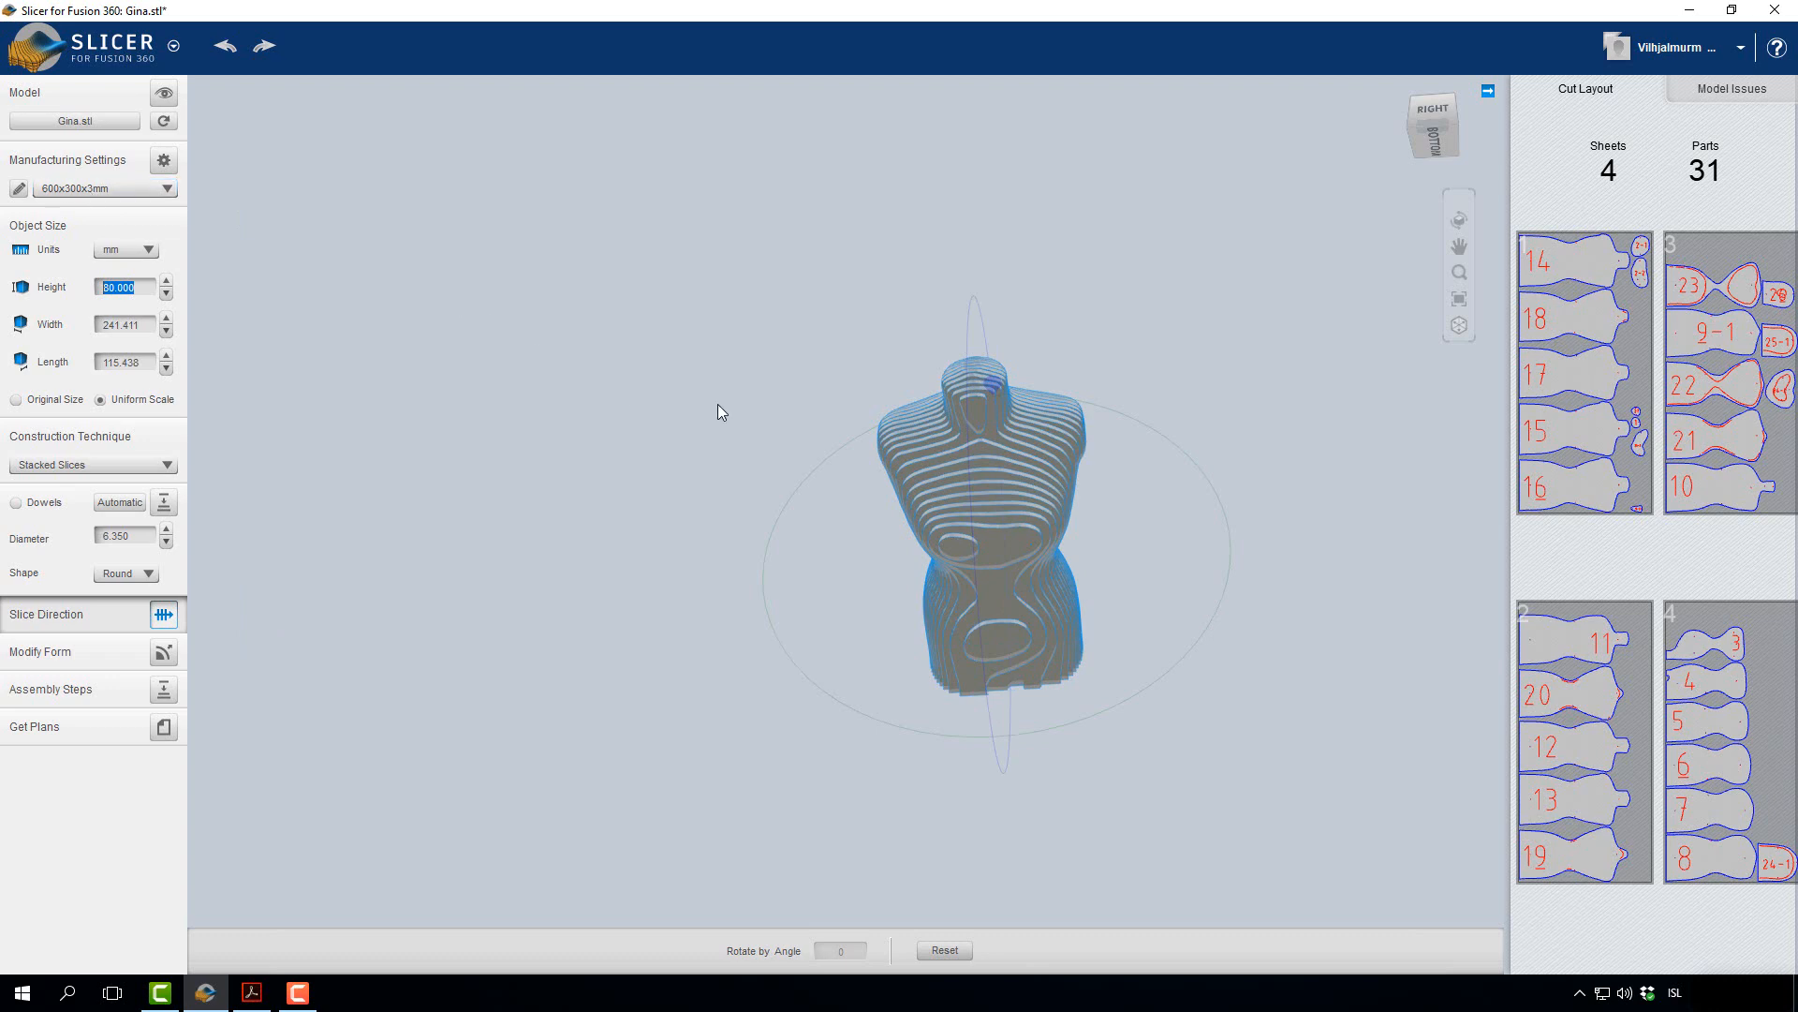
{"action": "scroll", "coordinate": [1130, 506], "scroll_direction": "up", "scroll_amount": 3}
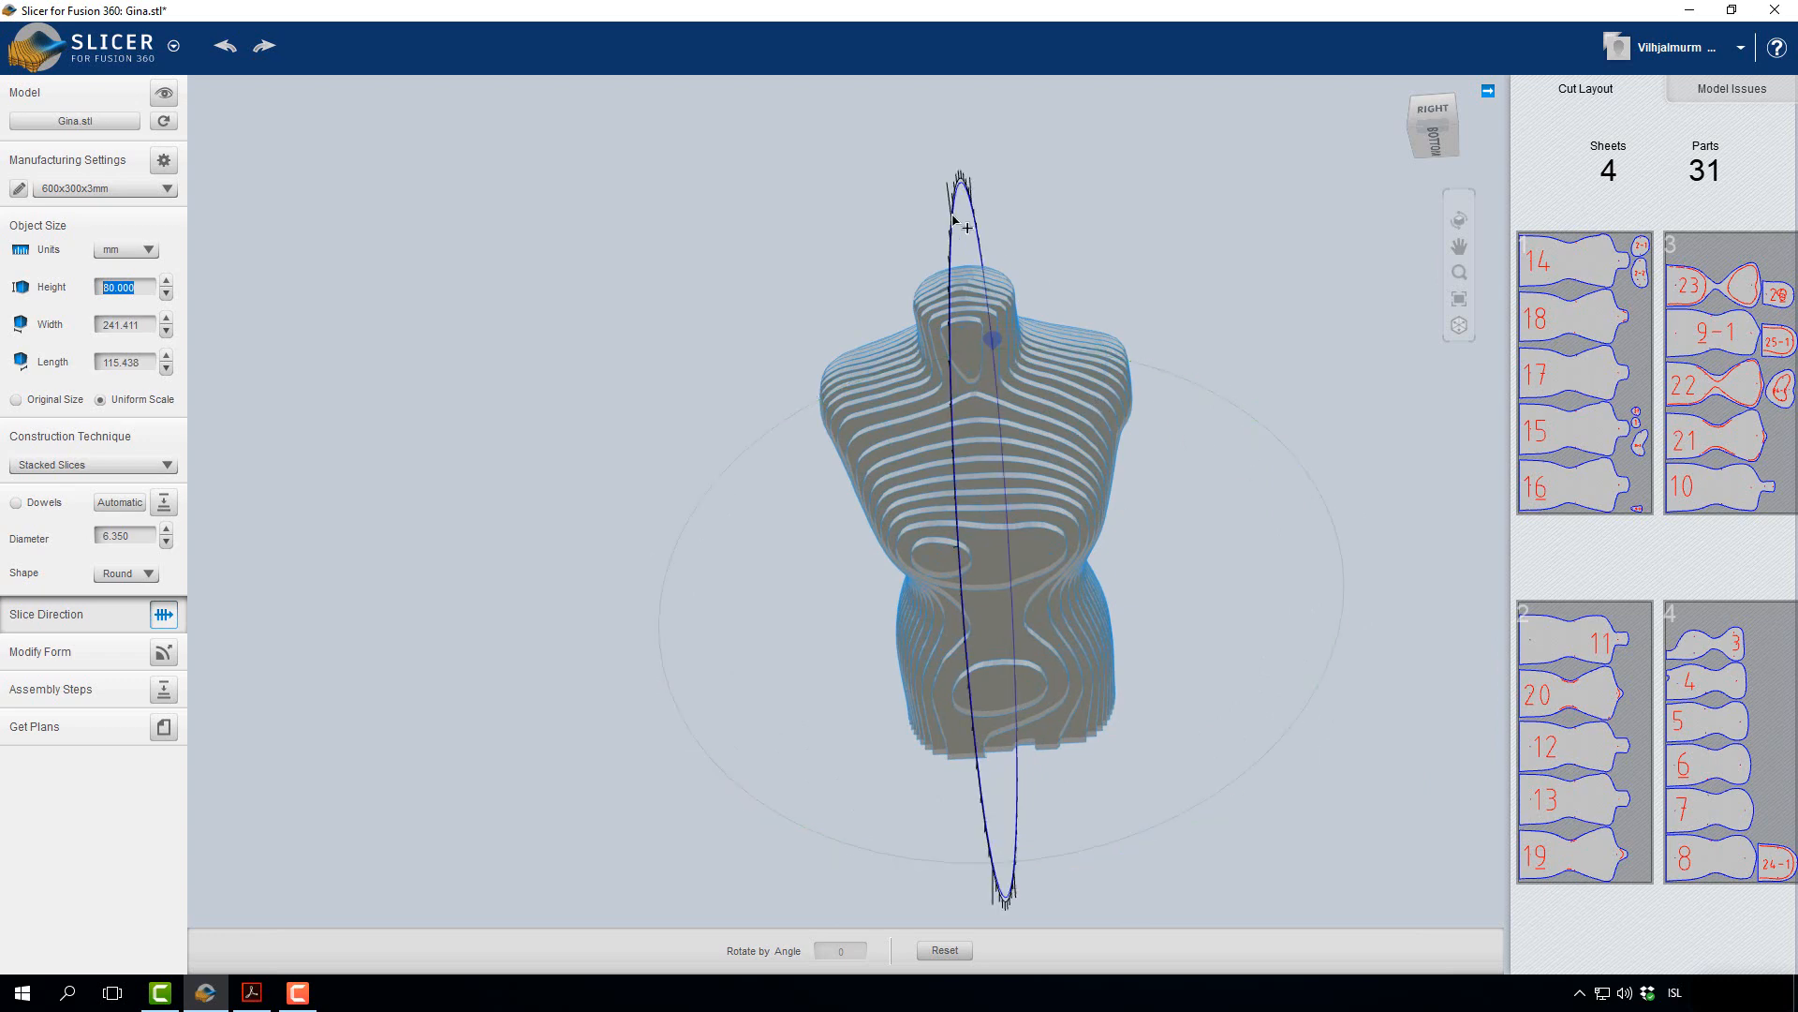
{"action": "left_click", "coordinate": [1424, 148]}
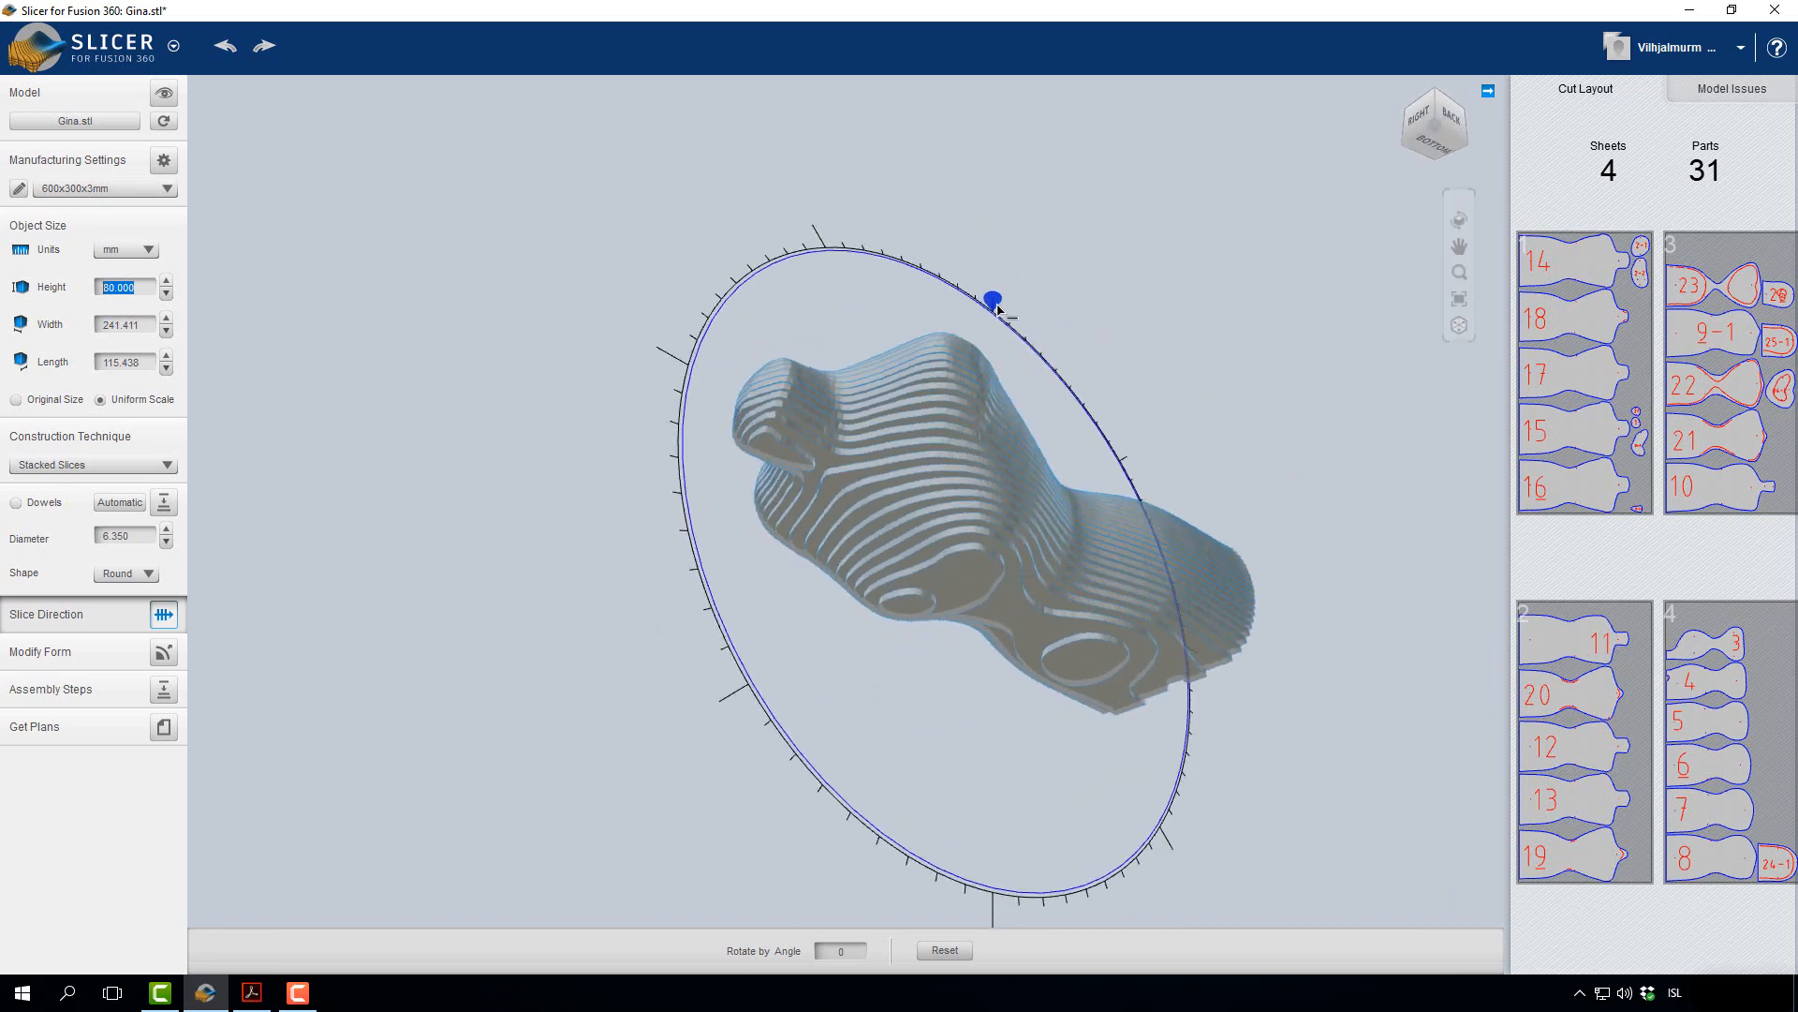
{"action": "left_click_drag", "start_coordinate": [996, 302], "coordinate": [705, 392]}
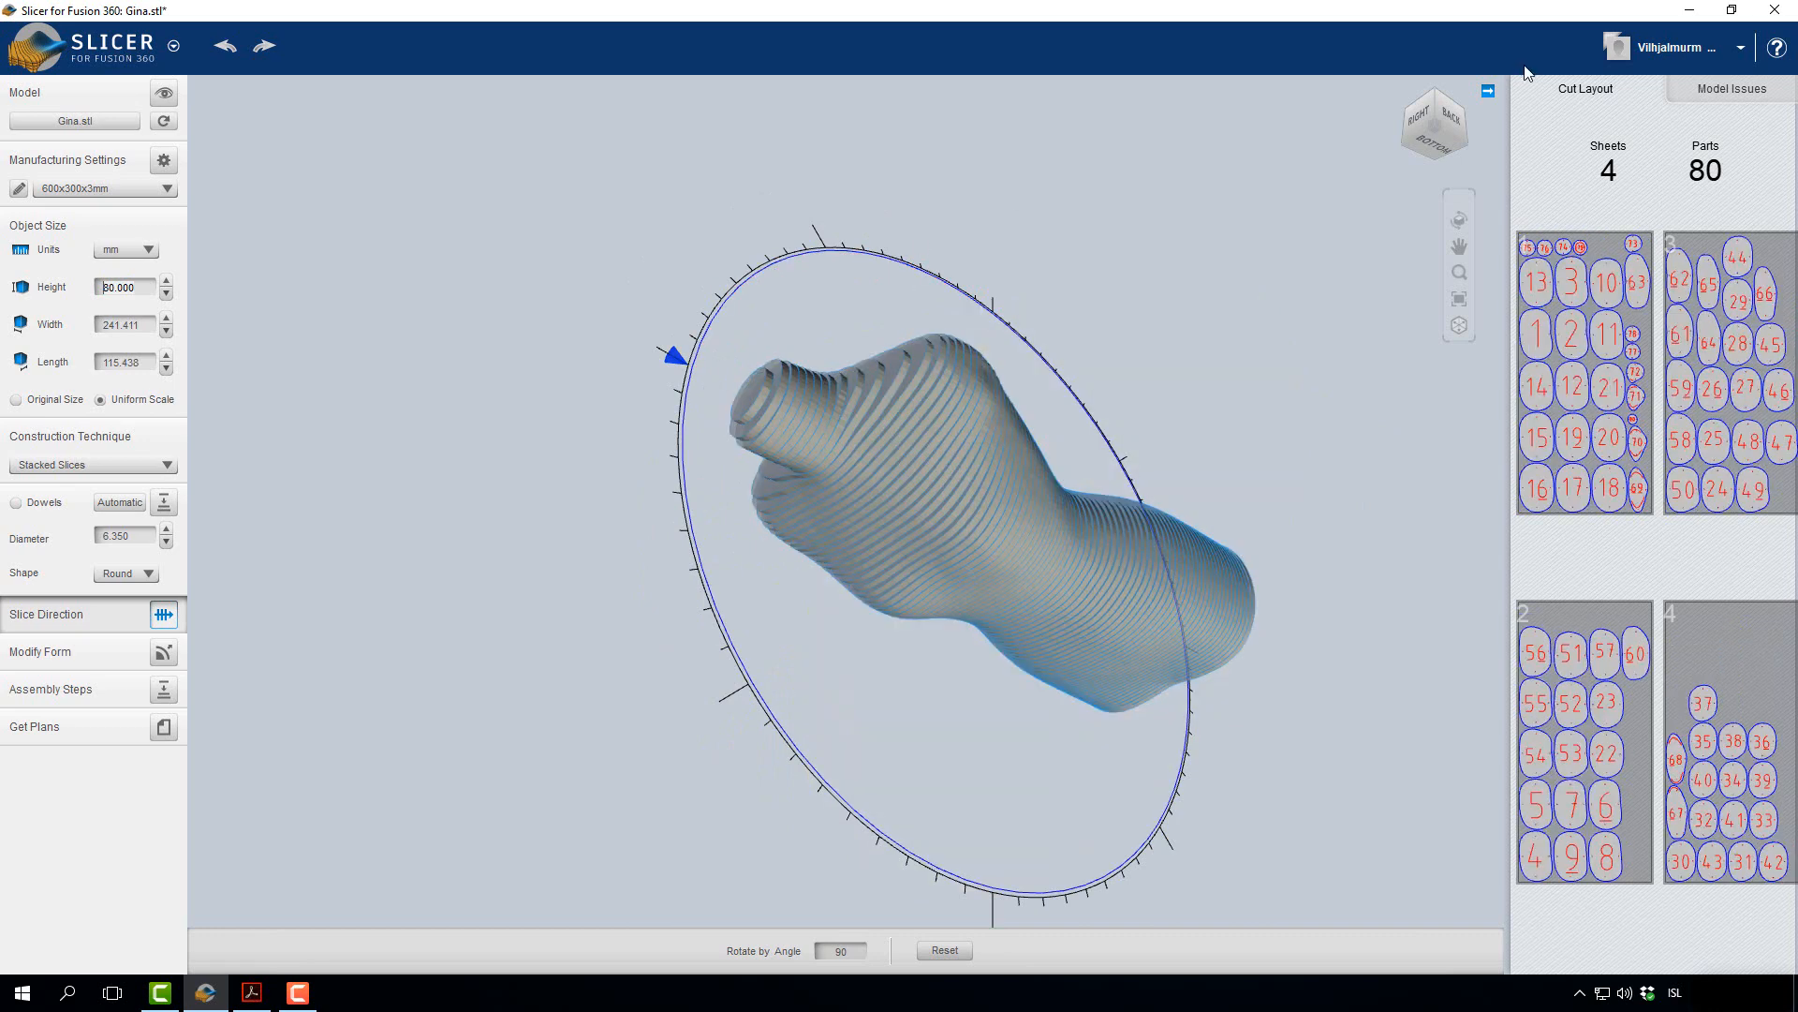
{"action": "left_click", "coordinate": [1428, 148]}
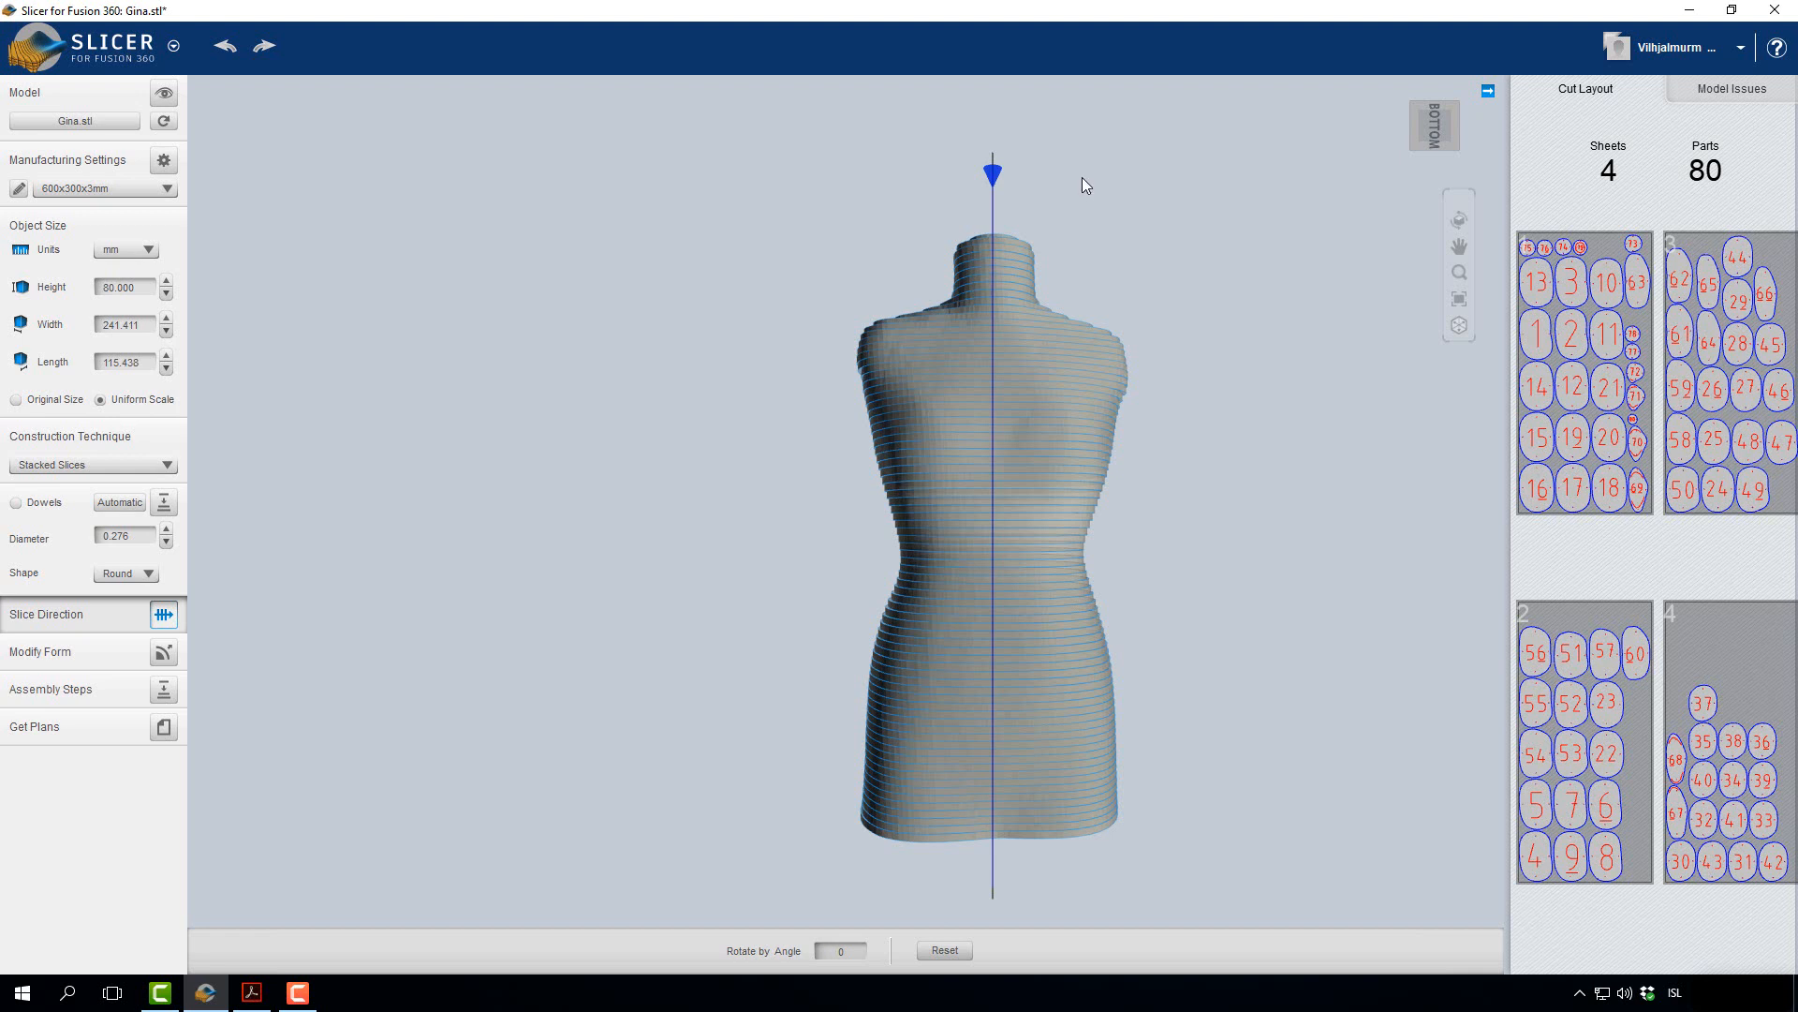
Step: Enable dowels for the stacked slices, position the dowel centrally above the neck, and keep the Round dowel shape
{"action": "left_click", "coordinate": [16, 503]}
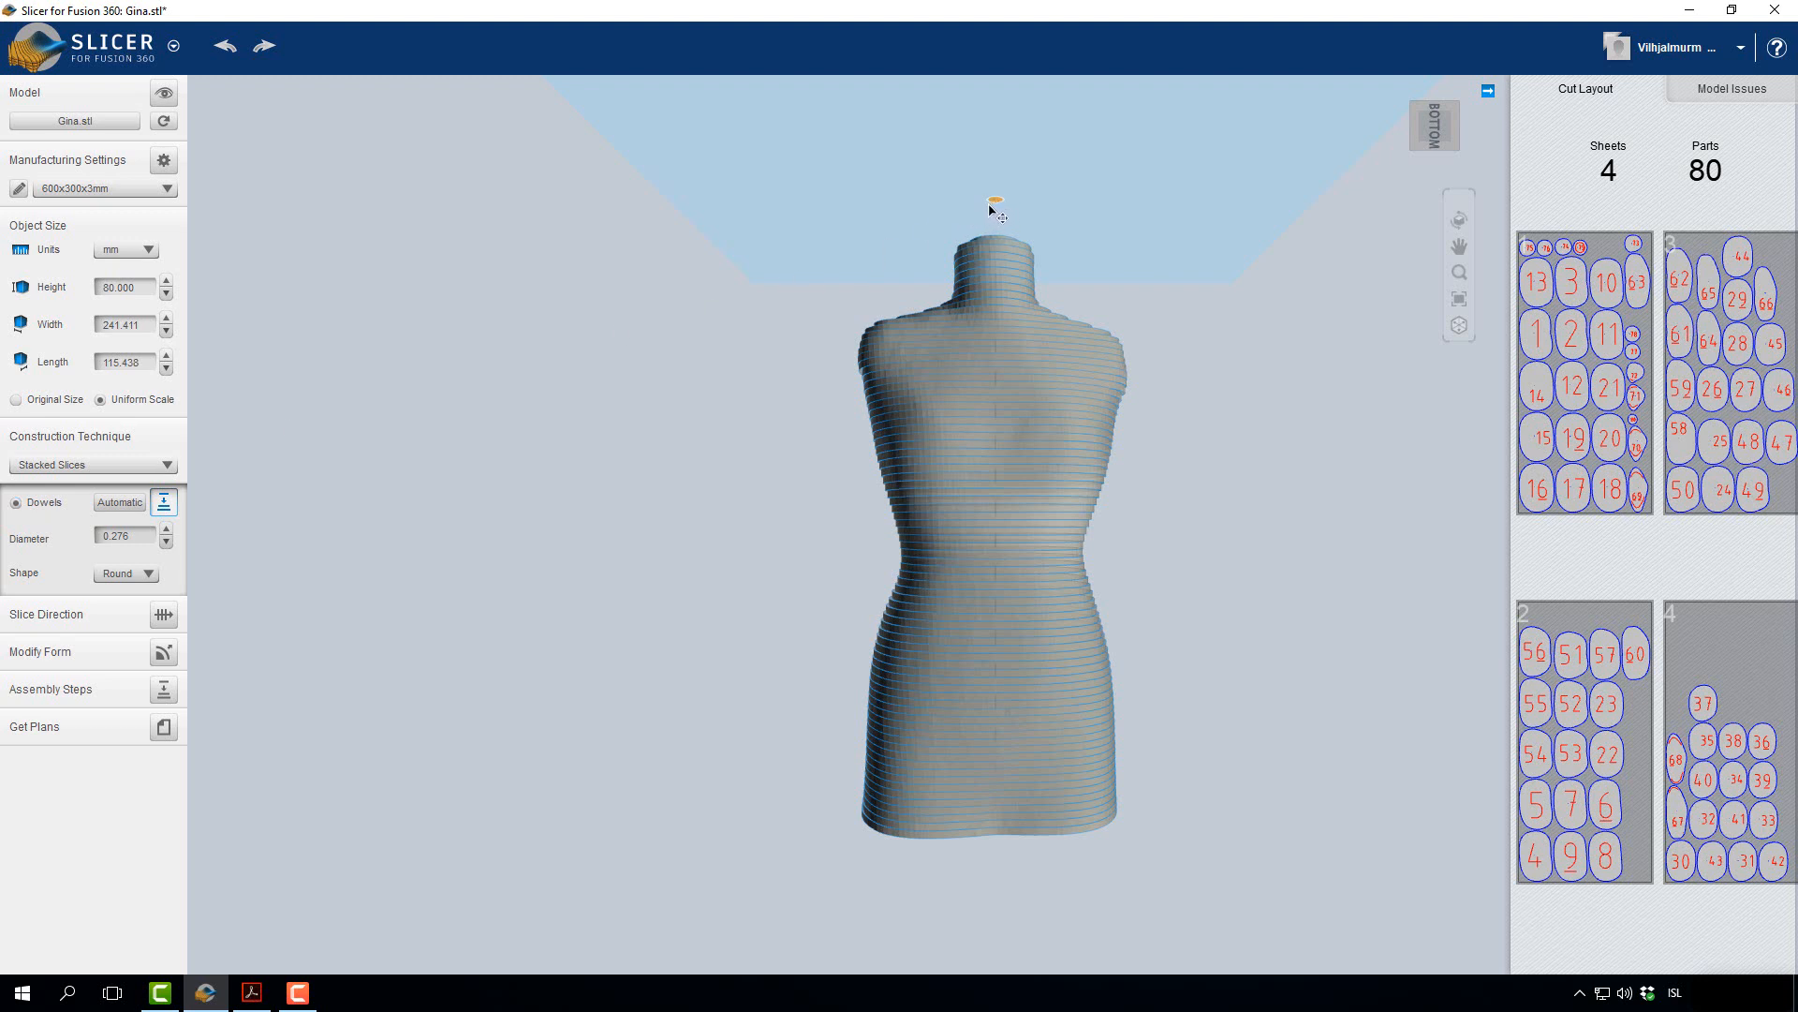
{"action": "left_click_drag", "start_coordinate": [991, 208], "coordinate": [1051, 216]}
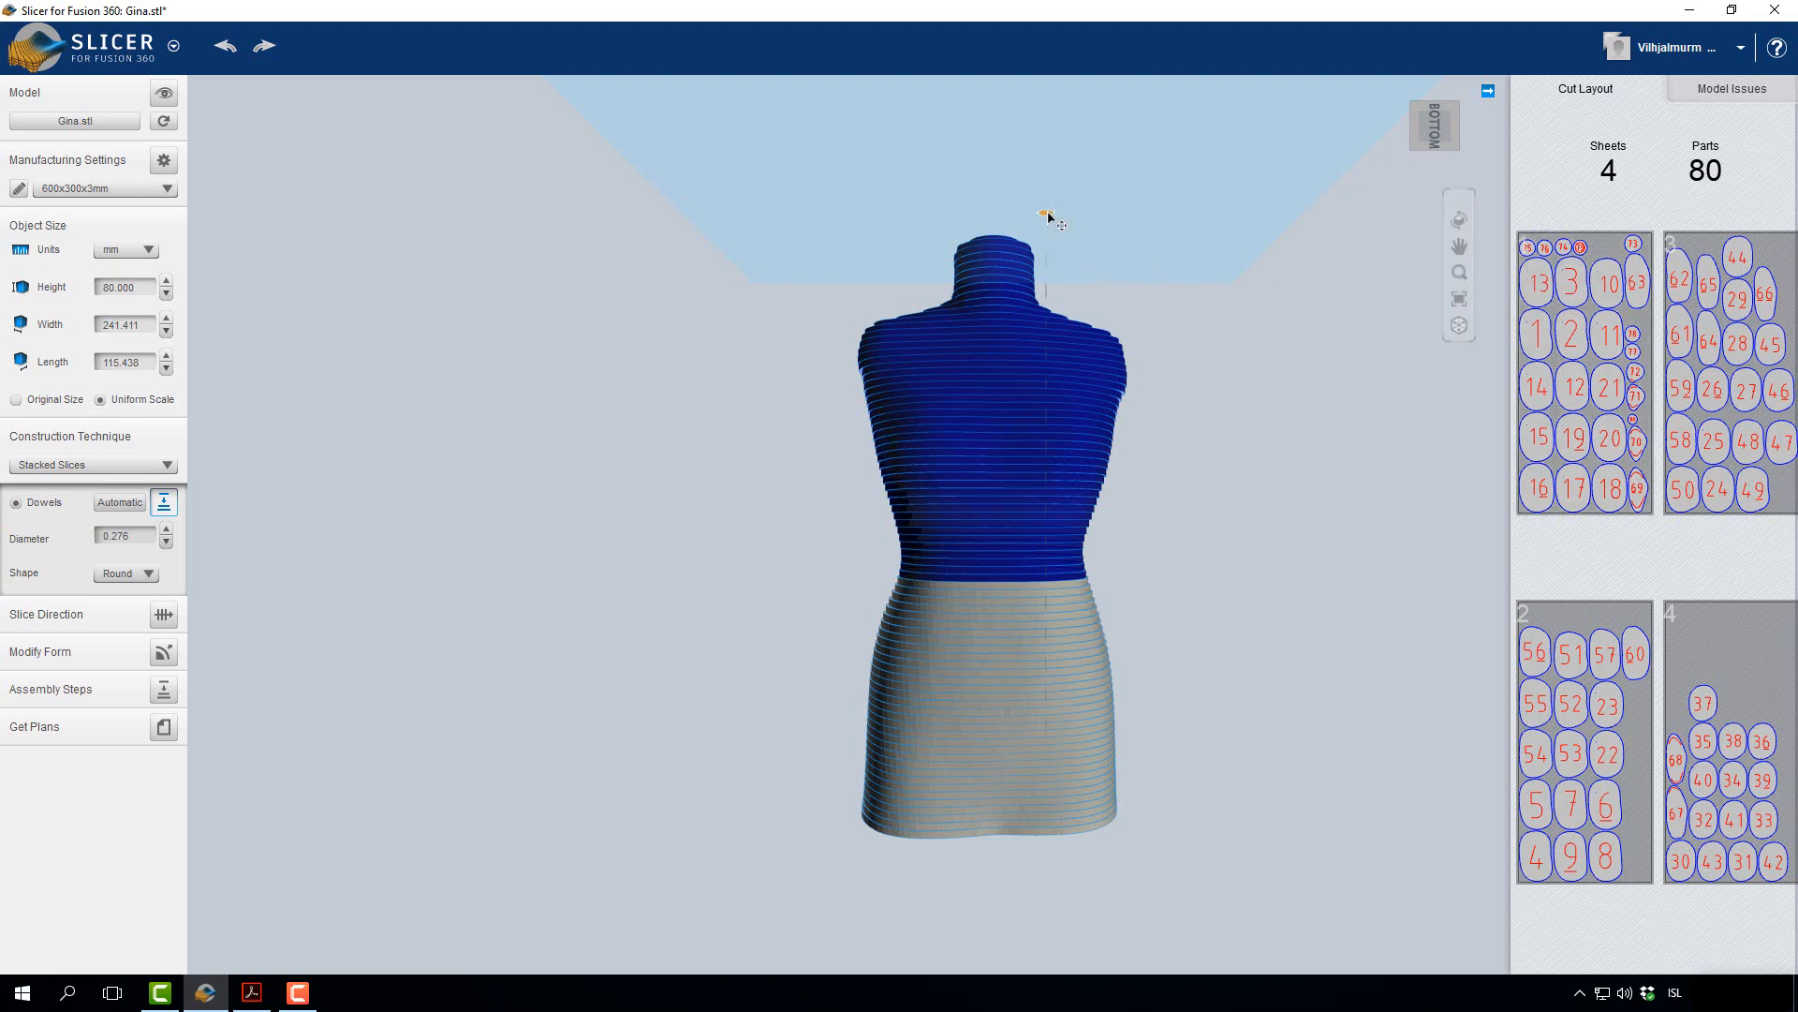
{"action": "left_click_drag", "start_coordinate": [1027, 217], "coordinate": [1000, 192]}
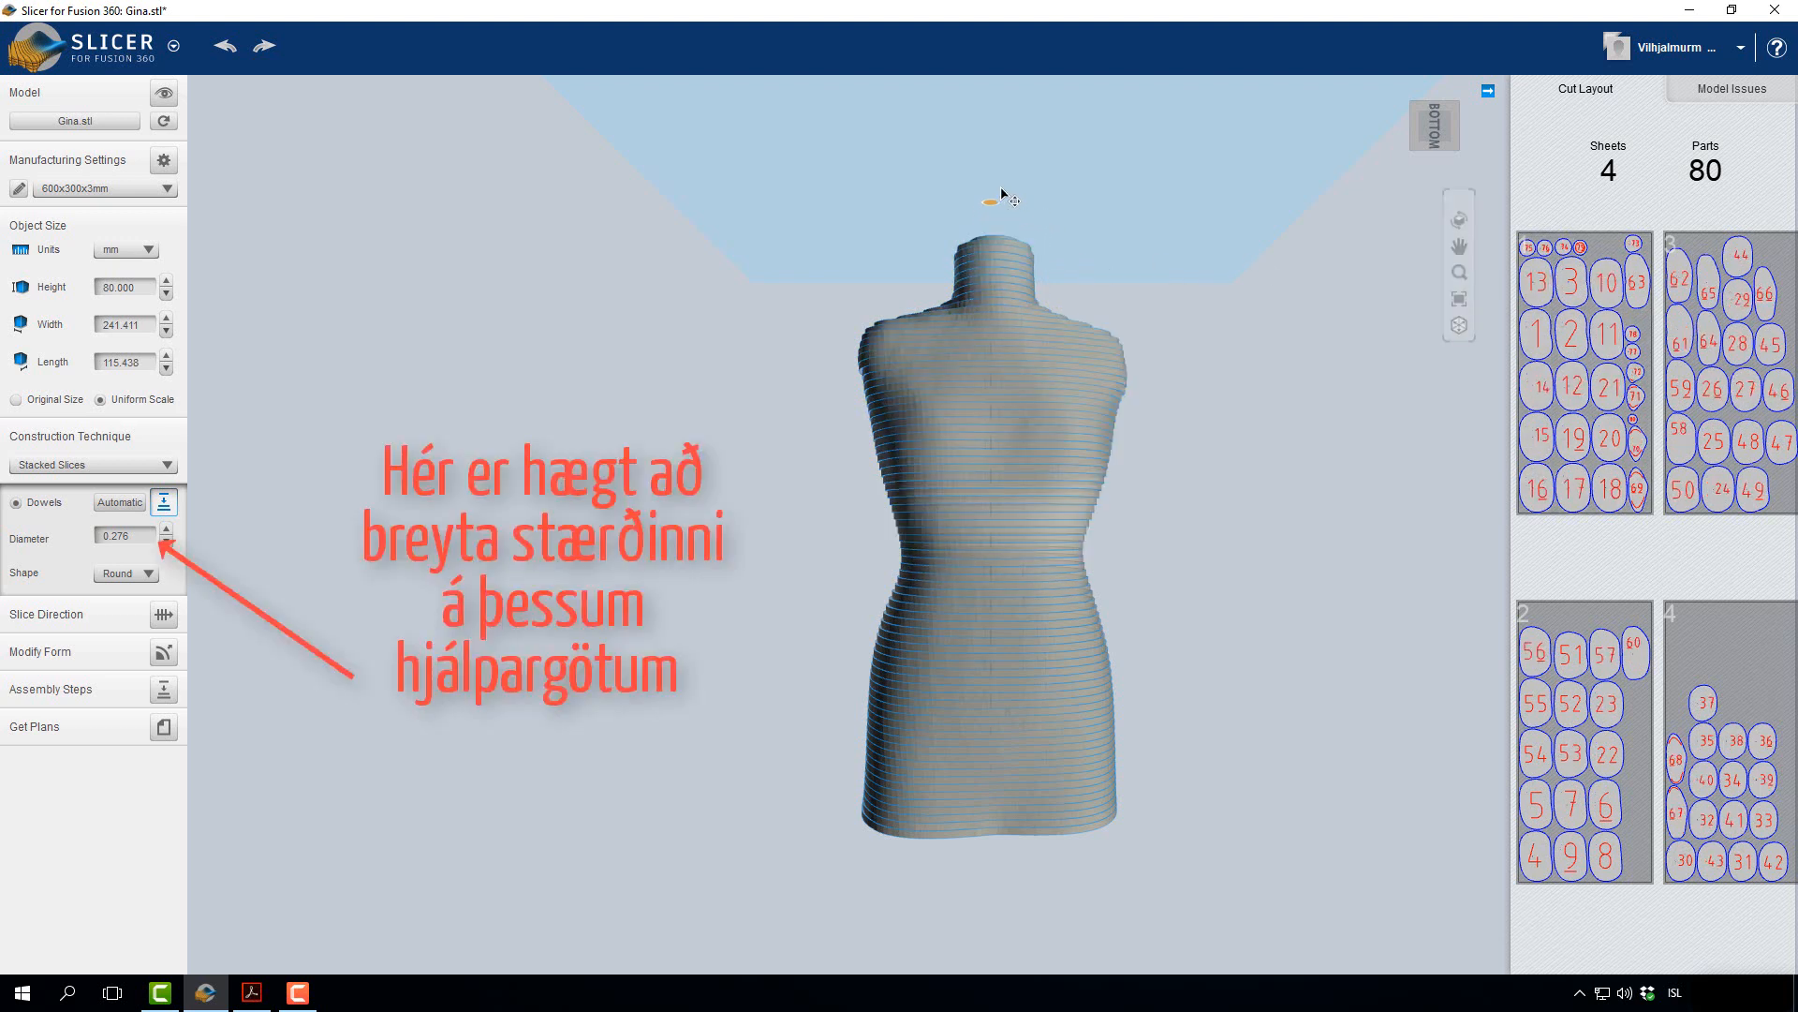
{"action": "left_click", "coordinate": [151, 575]}
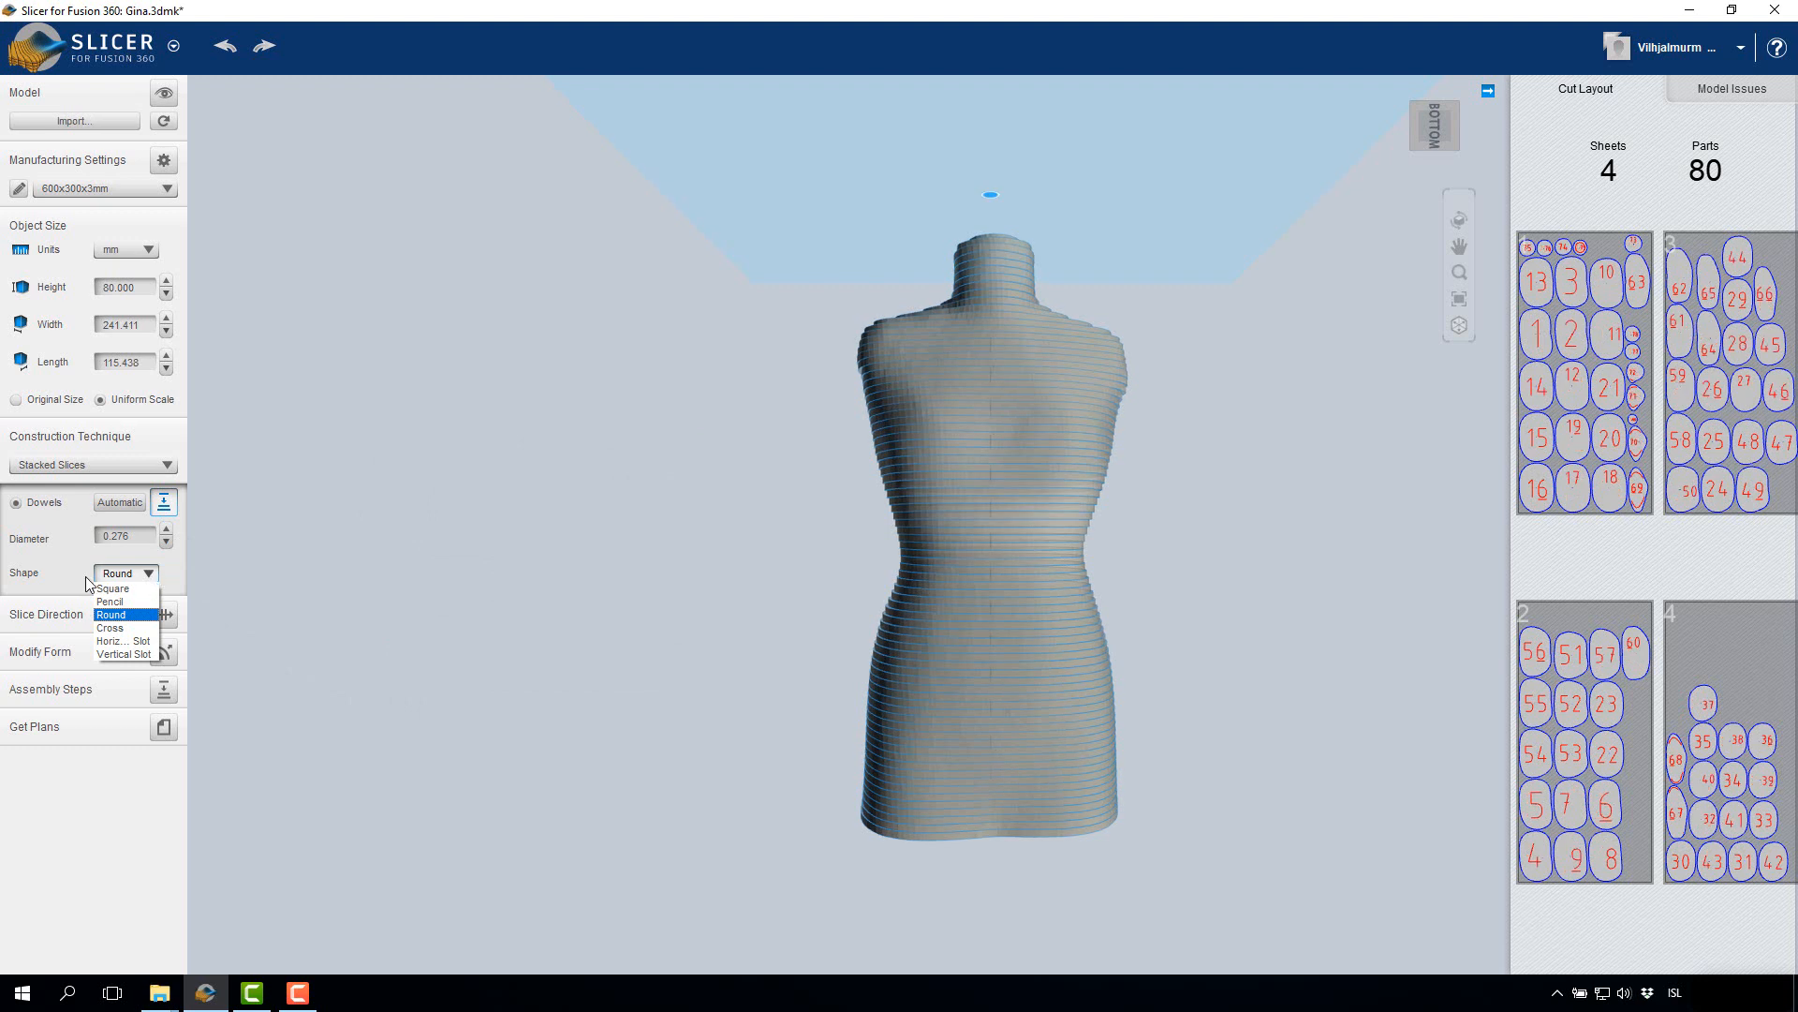
{"action": "left_click", "coordinate": [31, 653]}
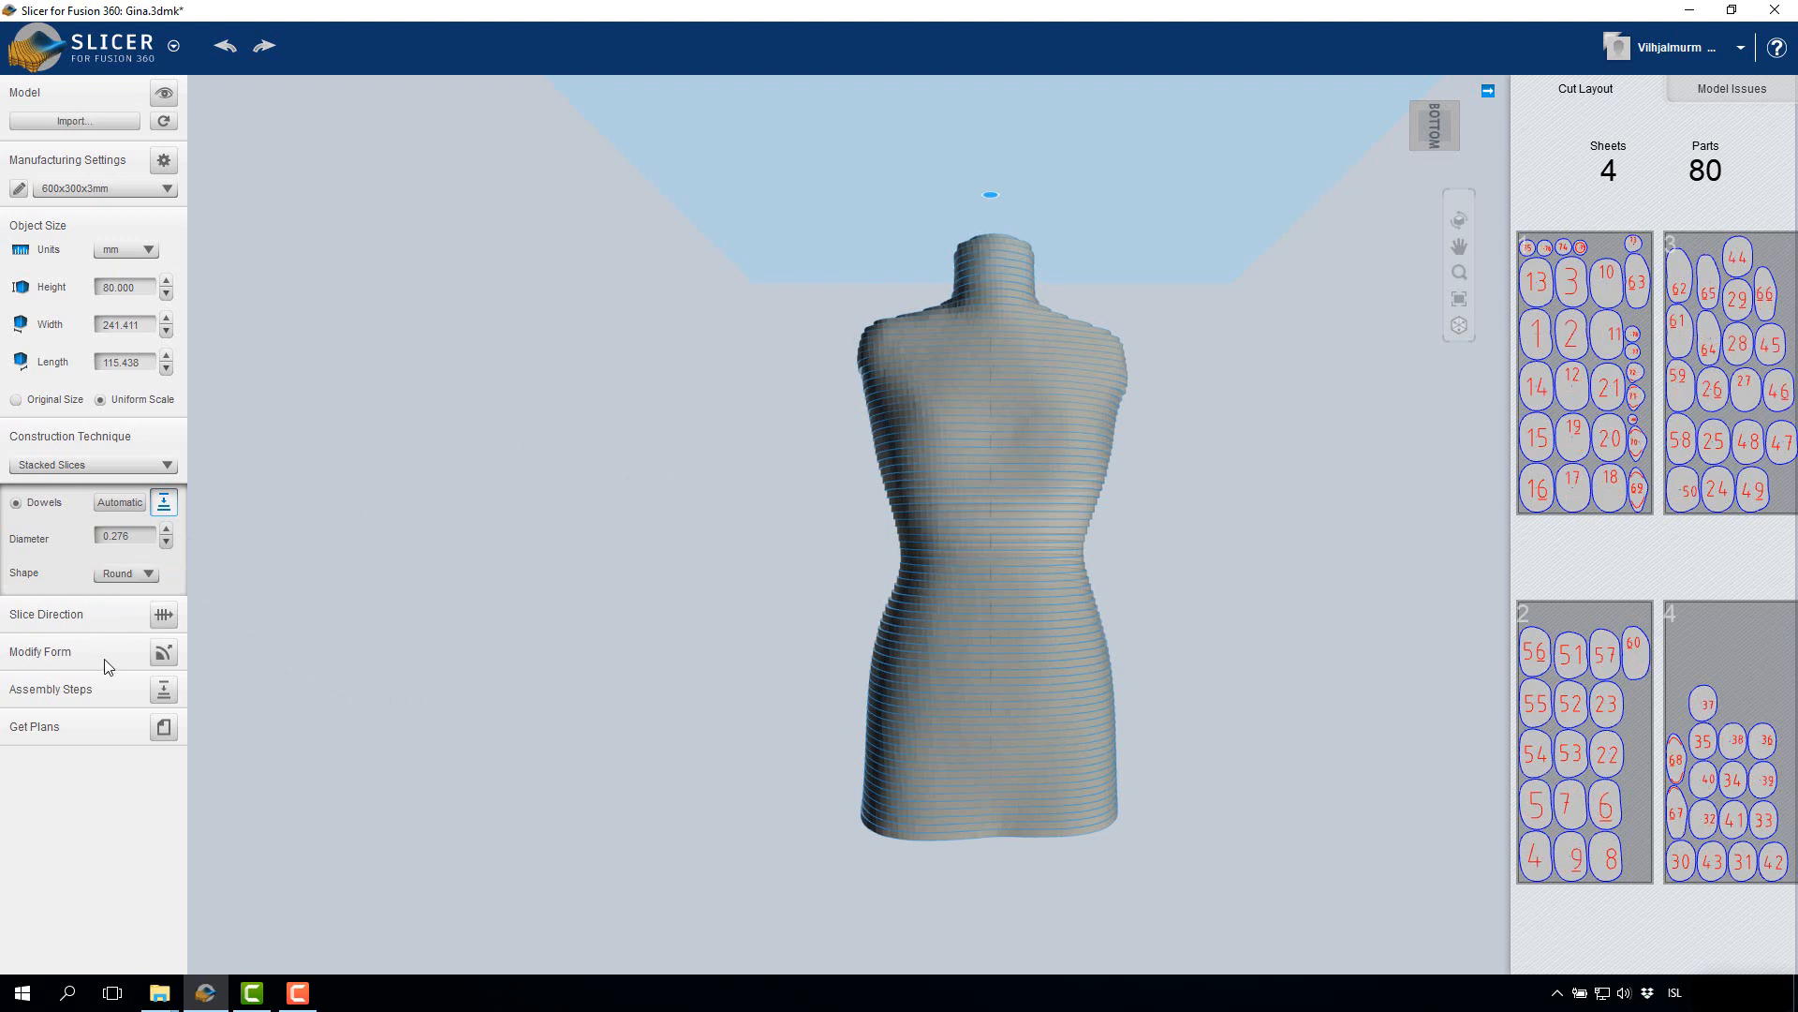
Step: Hollow out the mannequin using Modify Form, with the hollow amount about three quarters of the way towards Max
{"action": "left_click", "coordinate": [164, 651]}
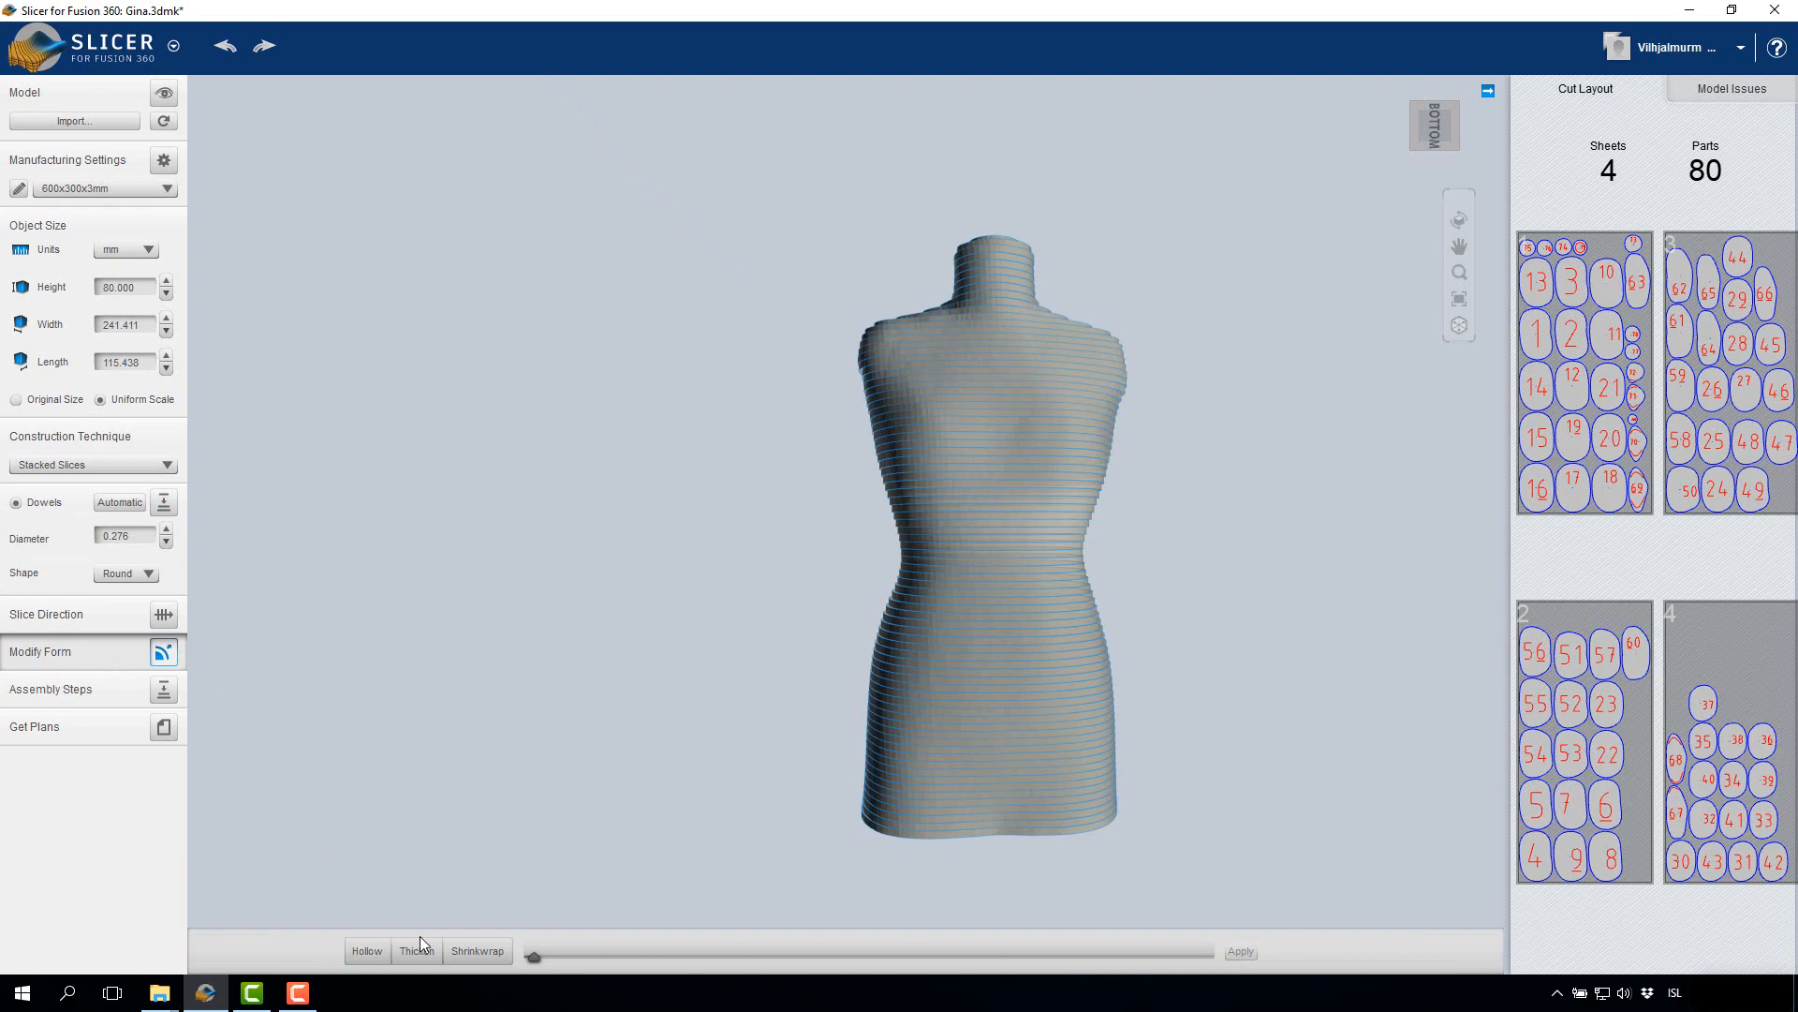
{"action": "left_click", "coordinate": [365, 951]}
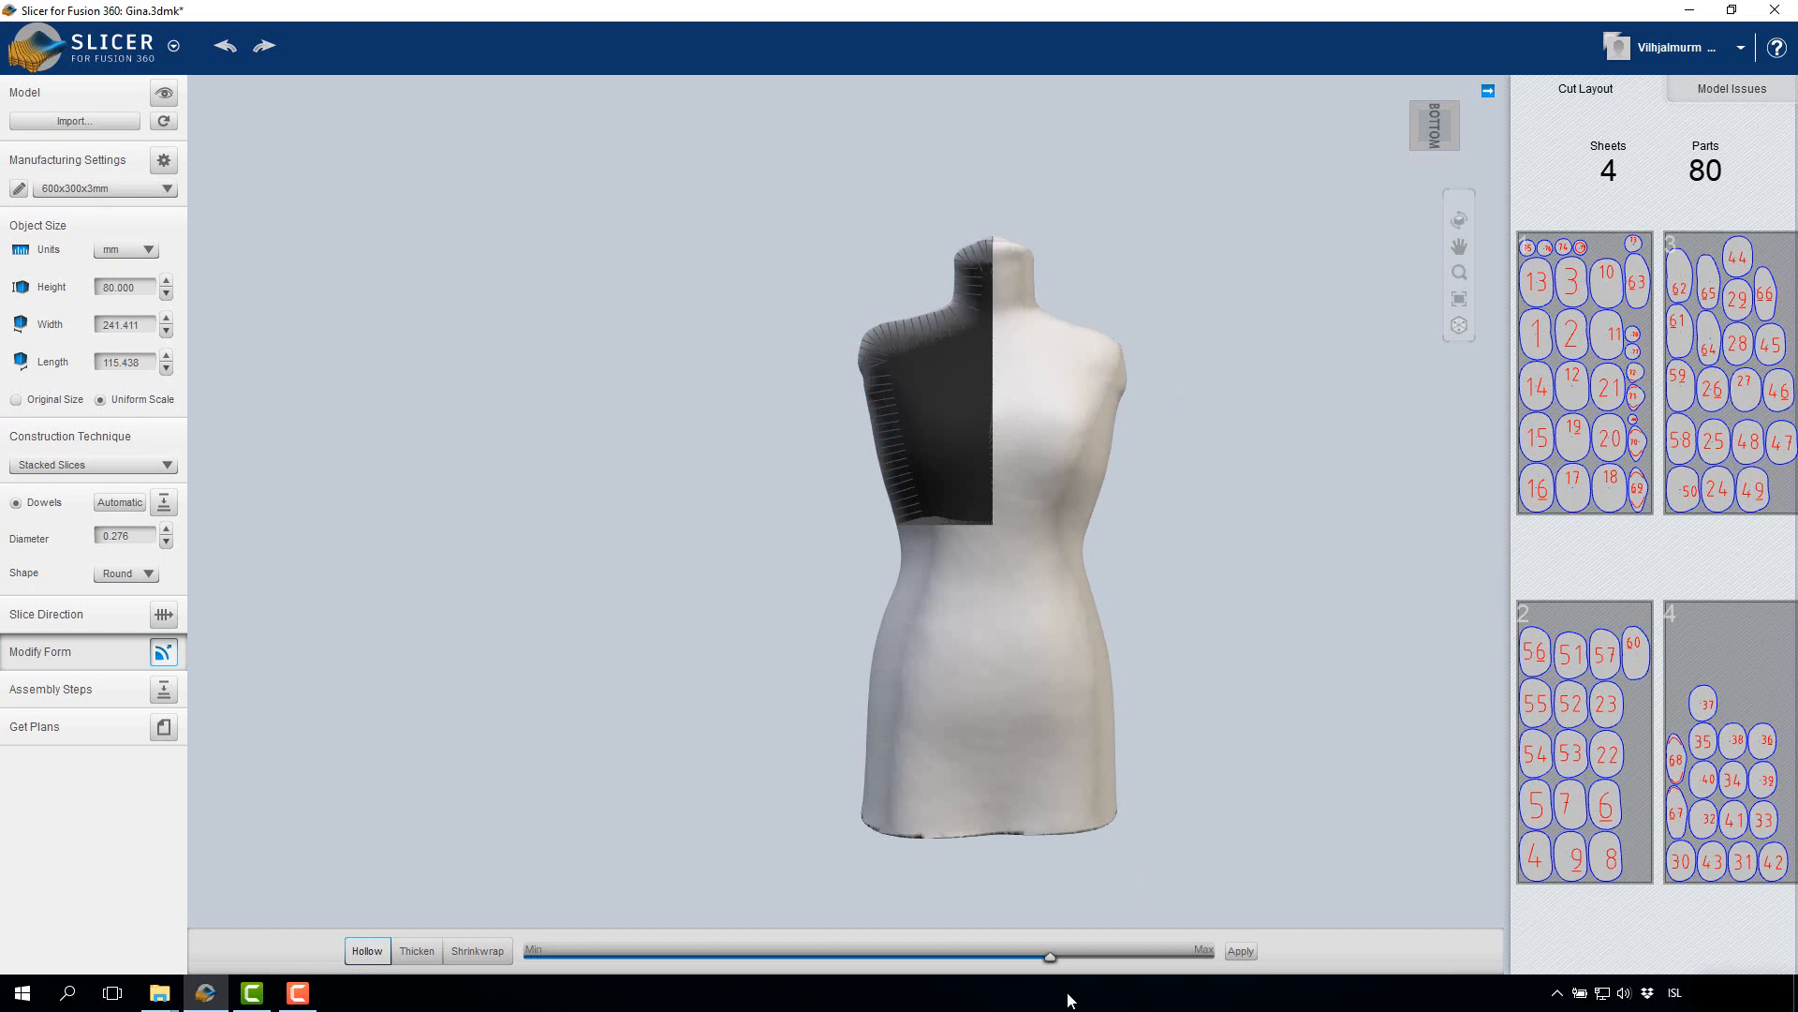
{"action": "mouse_move", "coordinate": [1049, 957]}
{"action": "left_mouse_down"}
{"action": "mouse_move", "coordinate": [970, 956]}
{"action": "mouse_move", "coordinate": [1087, 959]}
{"action": "mouse_move", "coordinate": [1070, 958]}
{"action": "left_mouse_up"}
{"action": "left_click", "coordinate": [1246, 952]}
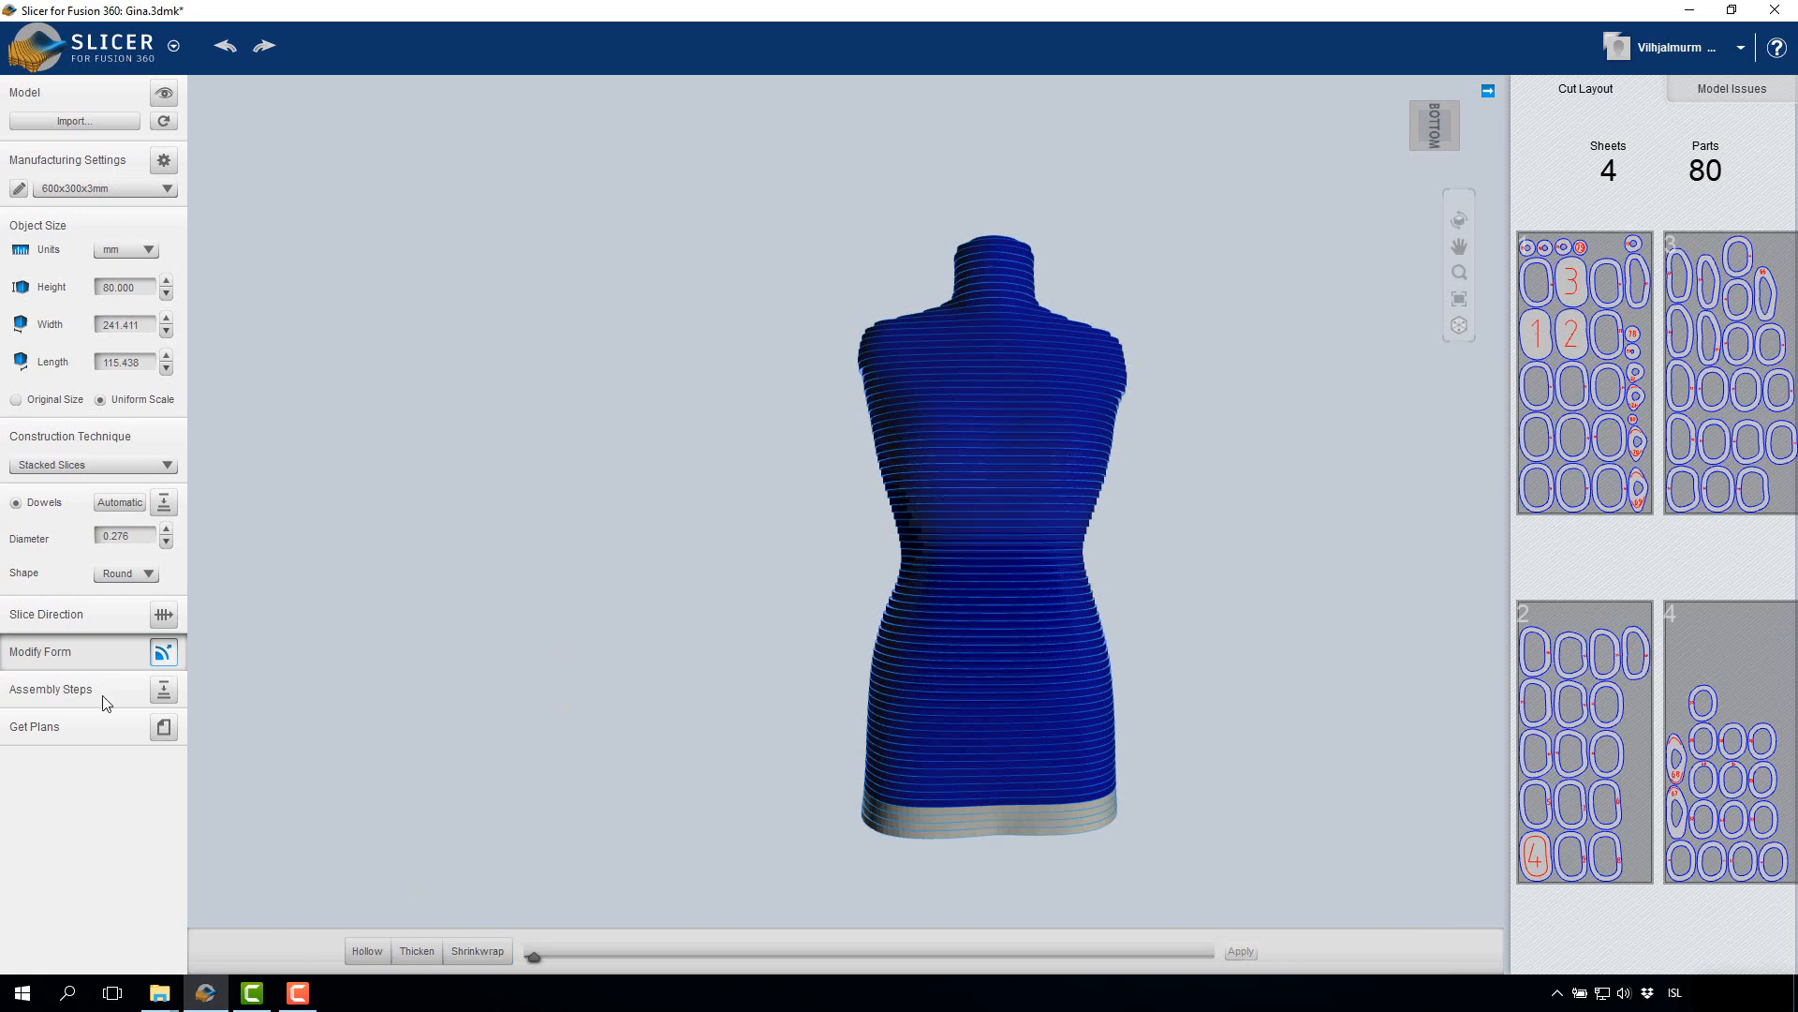
Step: Preview the mannequin's assembly steps in Plywood and Plastic, return the preview material to Cardboard, and check the end of the assembly sequence
{"action": "left_click", "coordinate": [165, 691]}
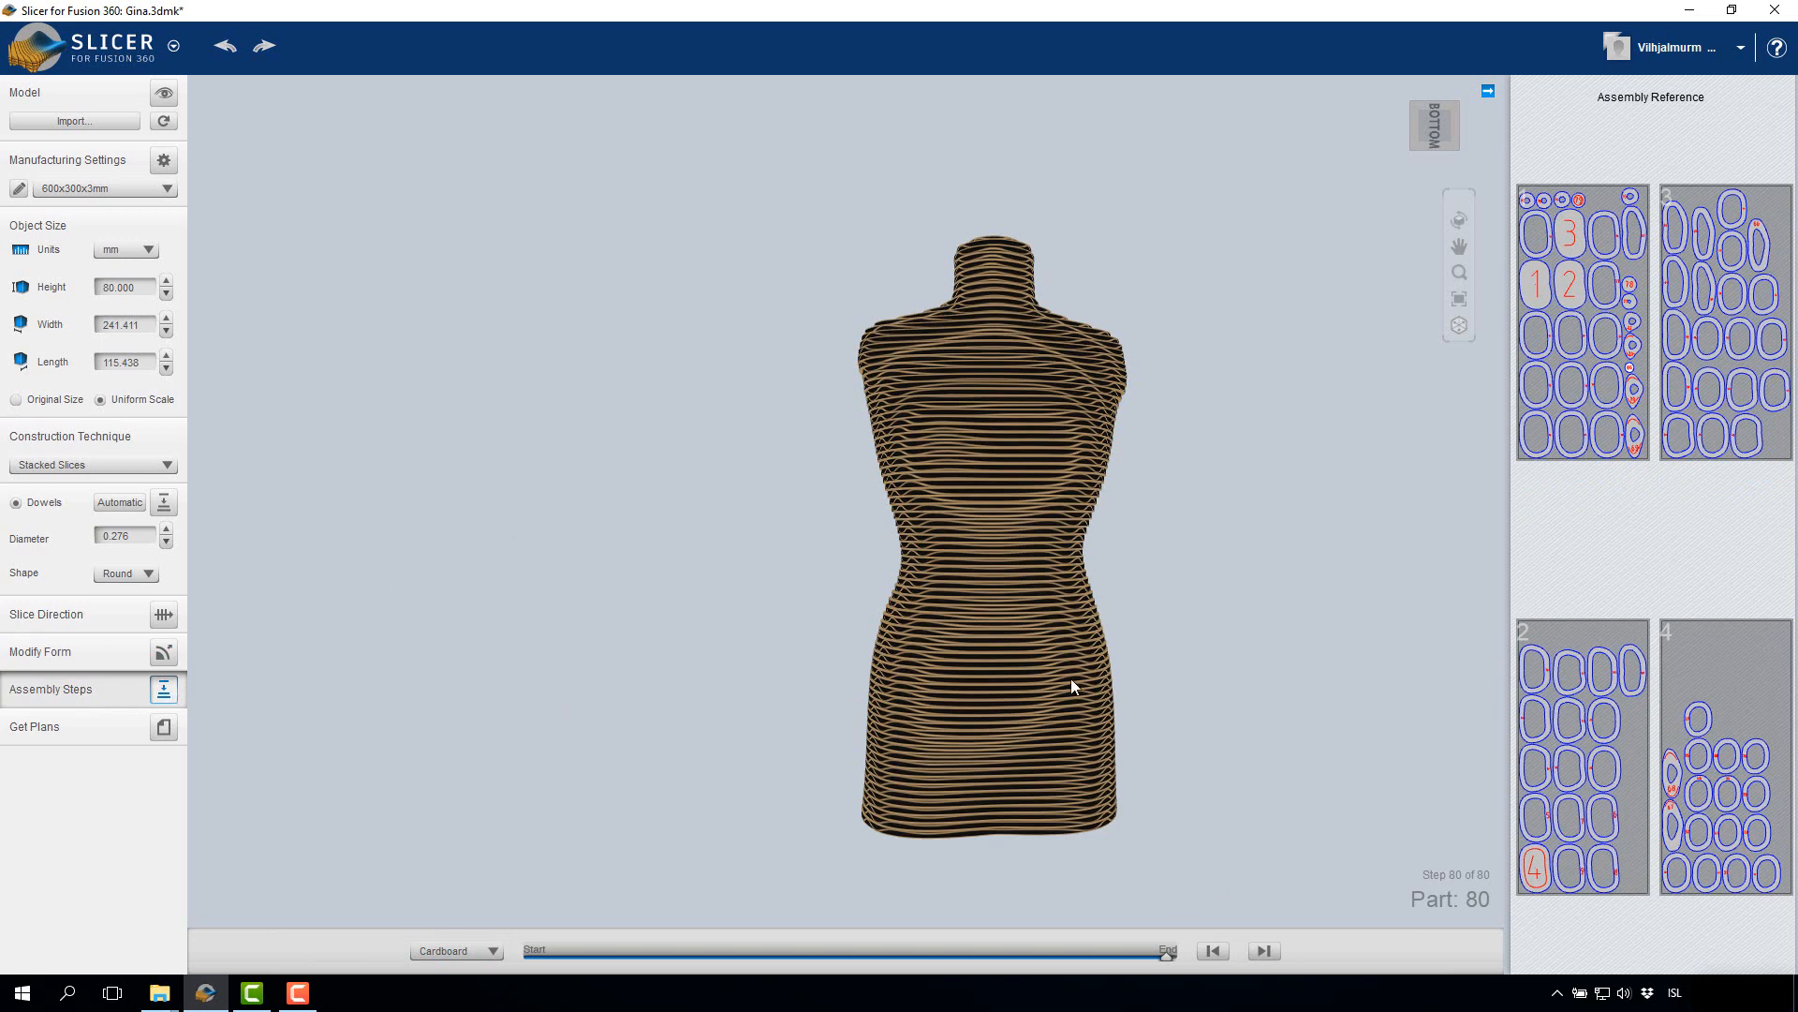
{"action": "left_click", "coordinate": [490, 952]}
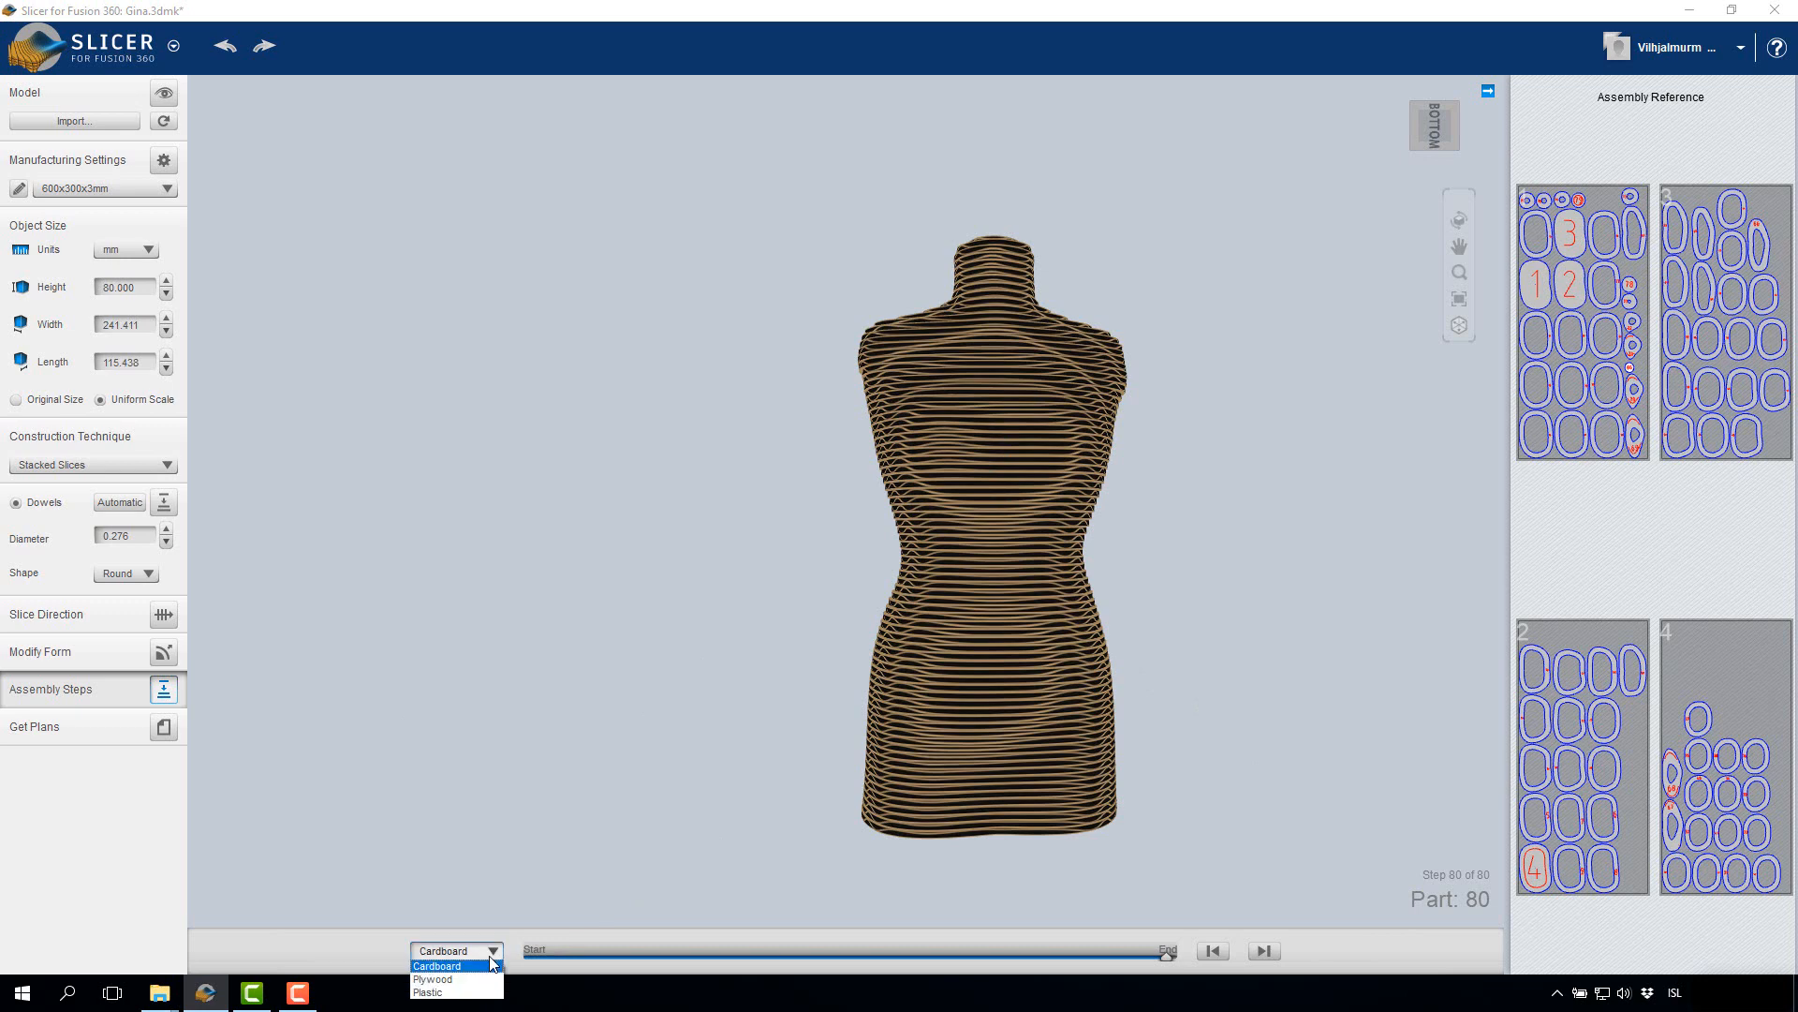
{"action": "left_click", "coordinate": [473, 976]}
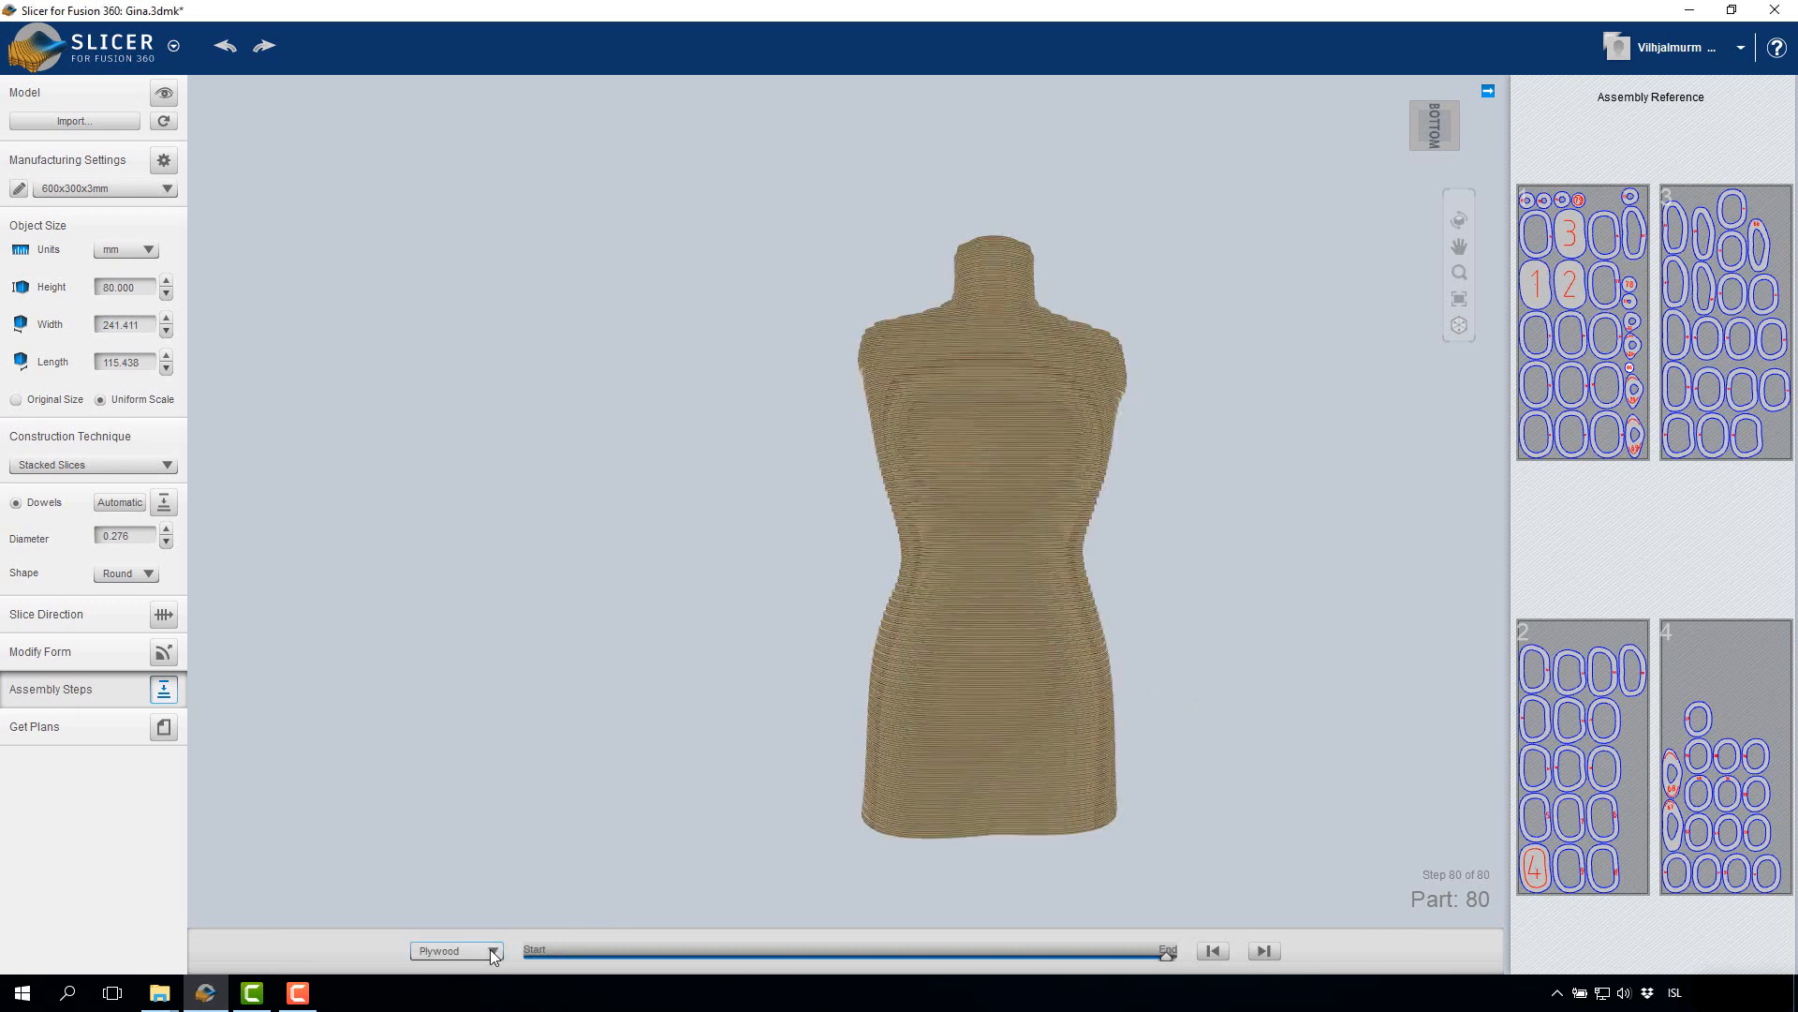
{"action": "left_click", "coordinate": [478, 951]}
{"action": "left_click", "coordinate": [452, 991]}
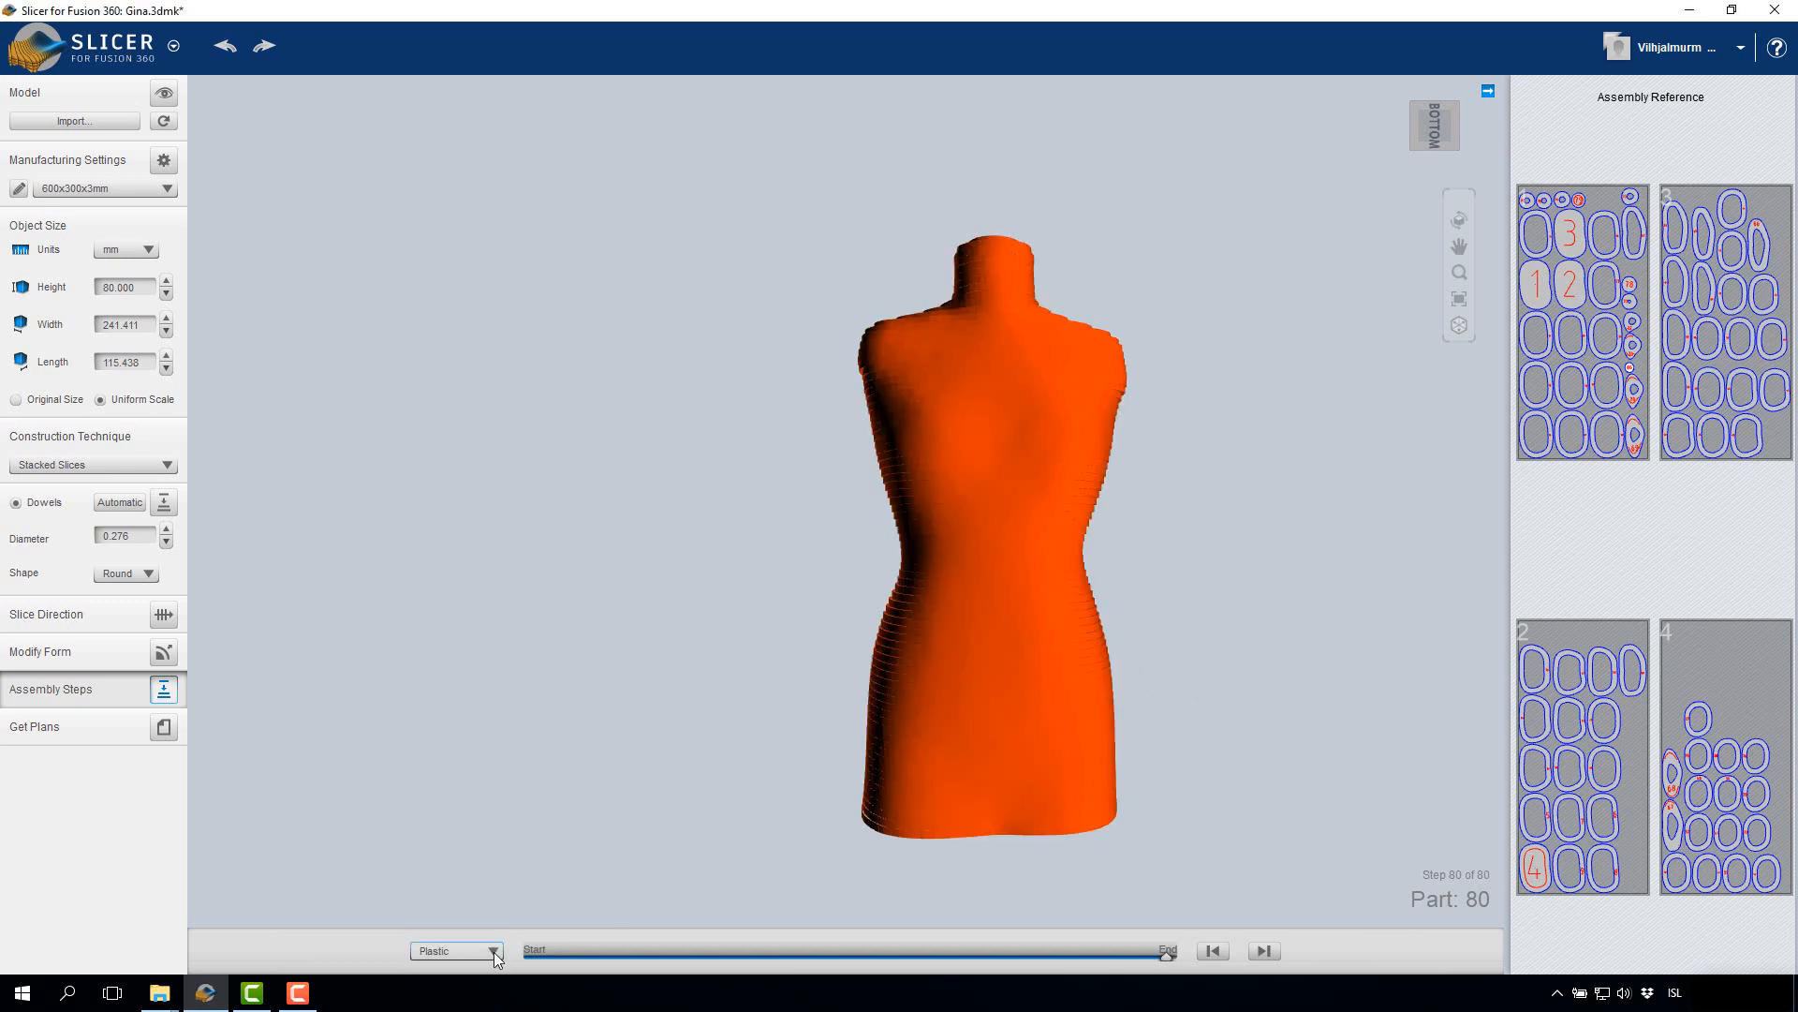
{"action": "left_click", "coordinate": [451, 951]}
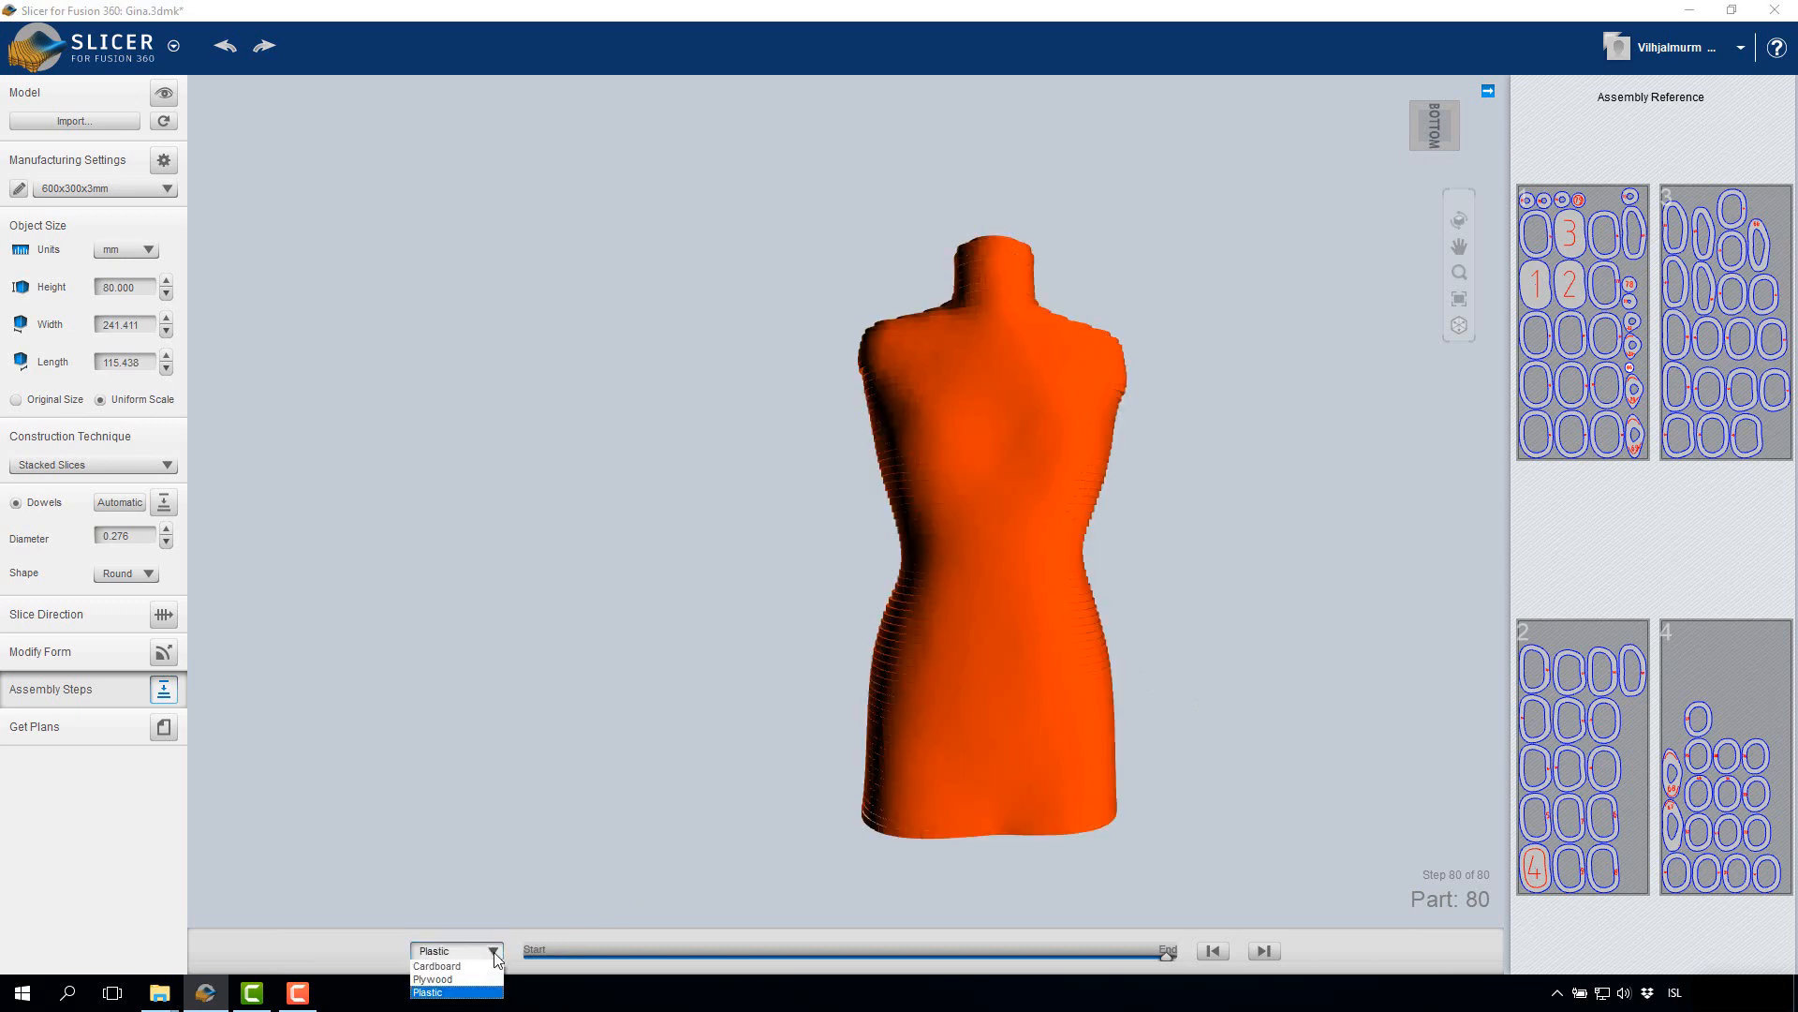
{"action": "left_click", "coordinate": [441, 966]}
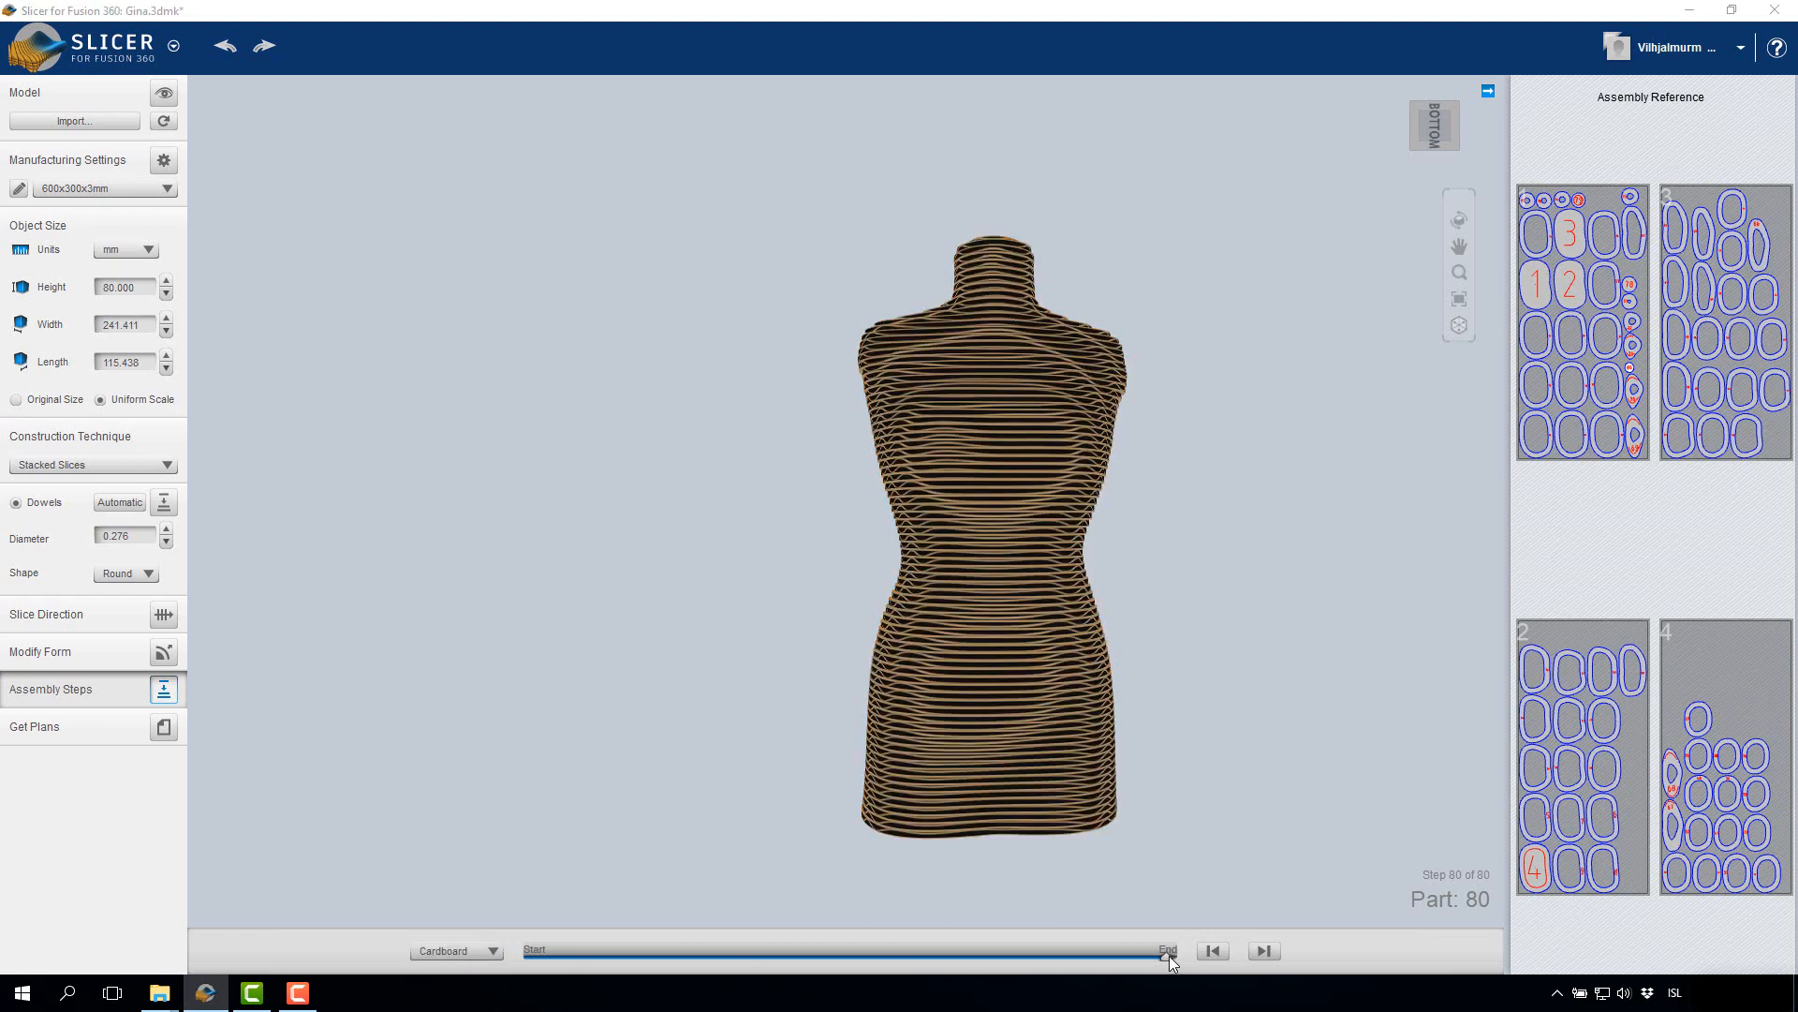
{"action": "mouse_move", "coordinate": [1169, 955]}
{"action": "left_mouse_down"}
{"action": "mouse_move", "coordinate": [565, 975]}
{"action": "mouse_move", "coordinate": [522, 953]}
{"action": "mouse_move", "coordinate": [1188, 954]}
{"action": "left_mouse_up"}
Step: Get the cutting plans as a PDF and export them to the computer's Desktop under the file name Gina
{"action": "left_click", "coordinate": [163, 727]}
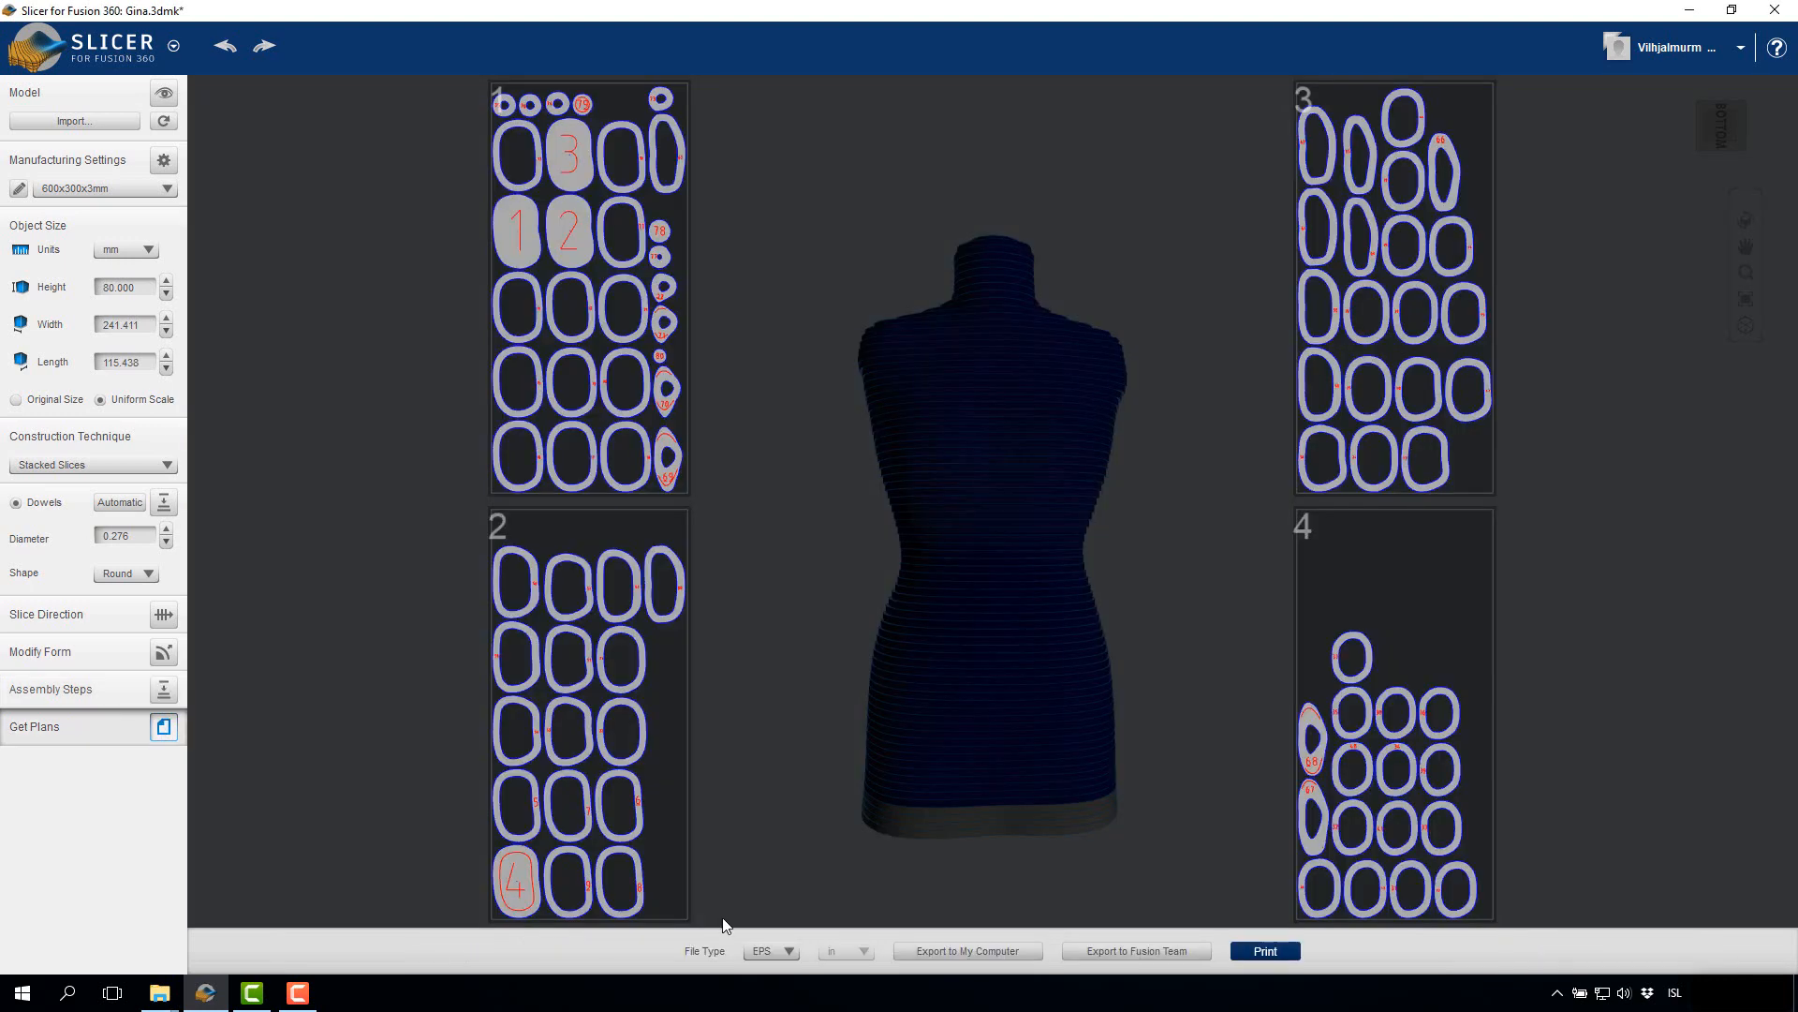
{"action": "left_click", "coordinate": [771, 951]}
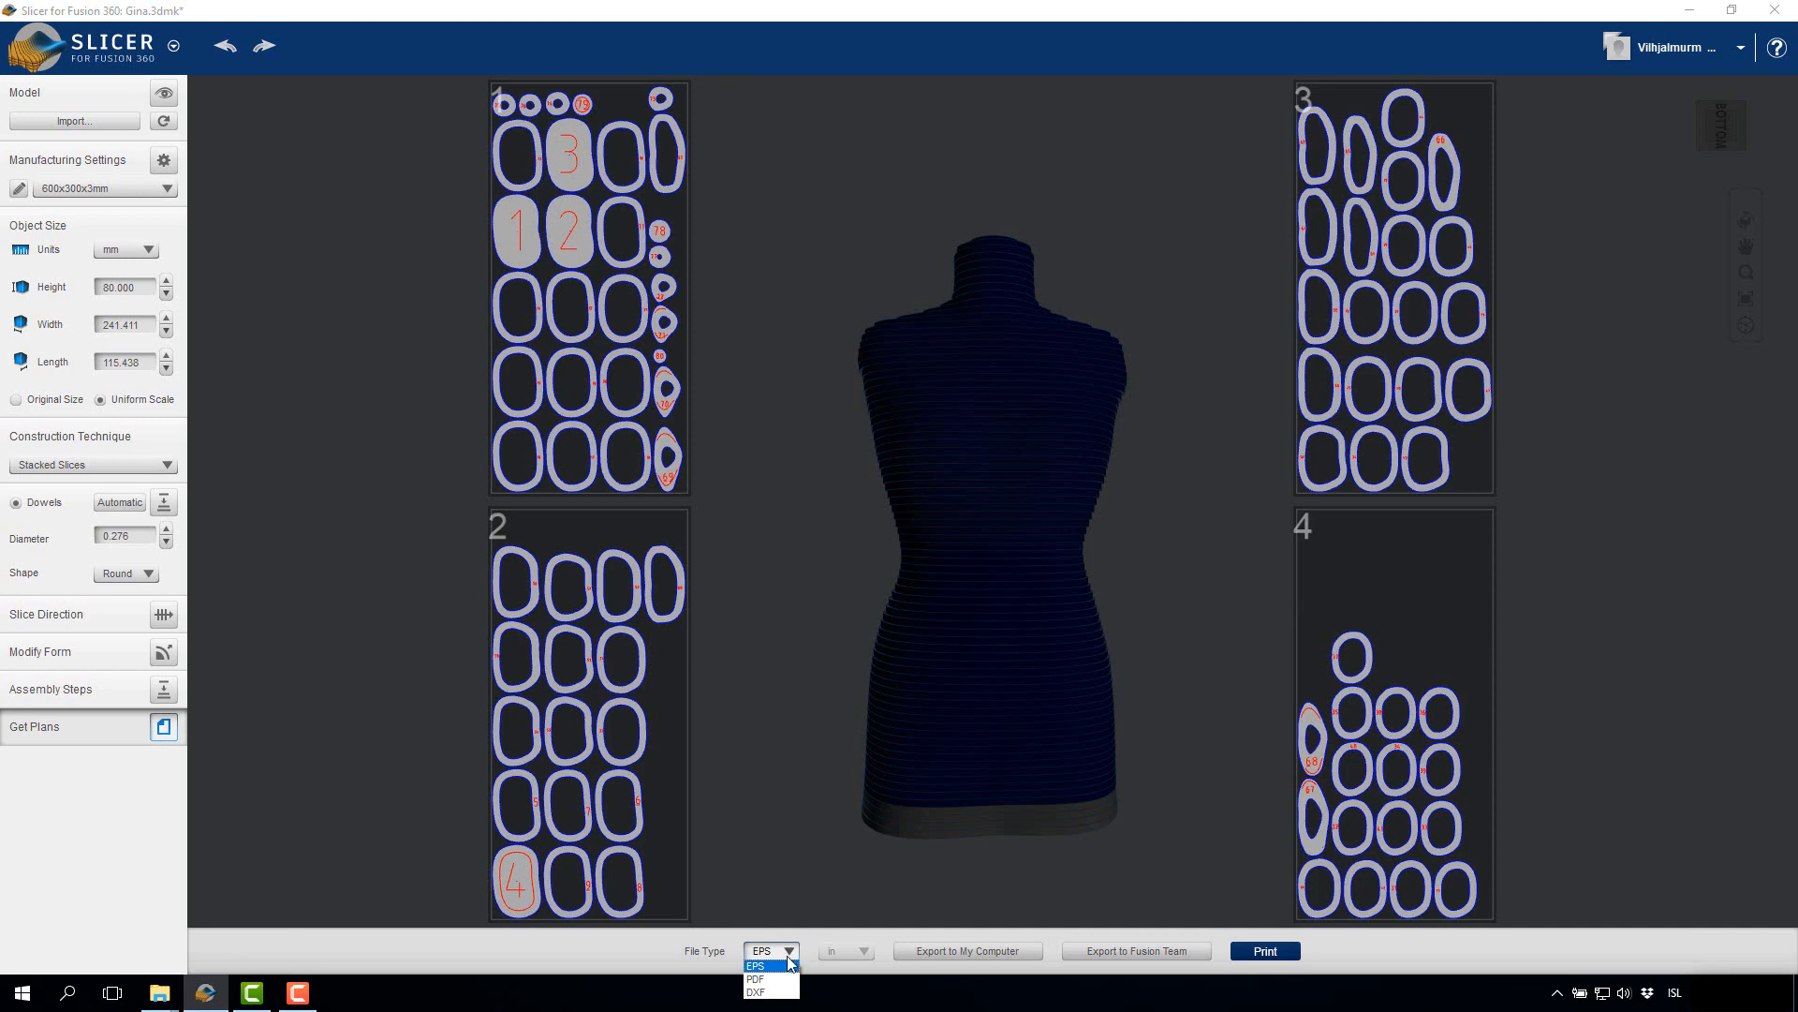
{"action": "left_click", "coordinate": [773, 980]}
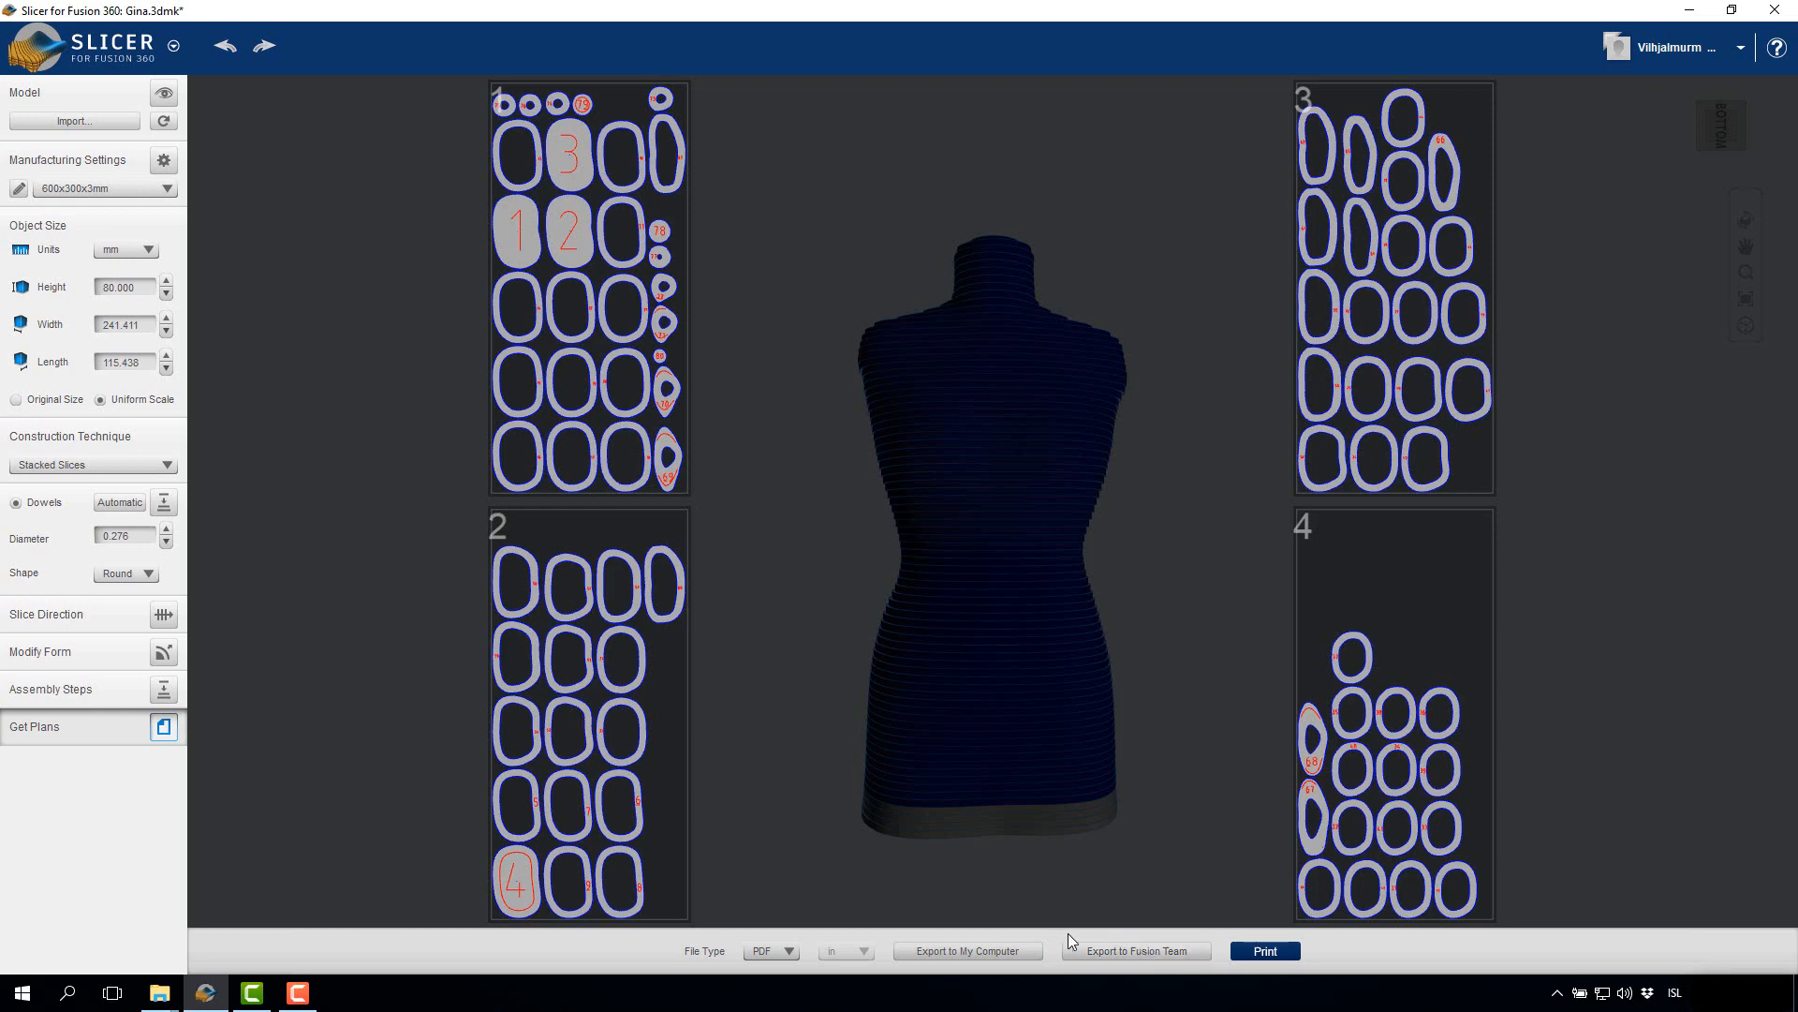
{"action": "left_click", "coordinate": [986, 953]}
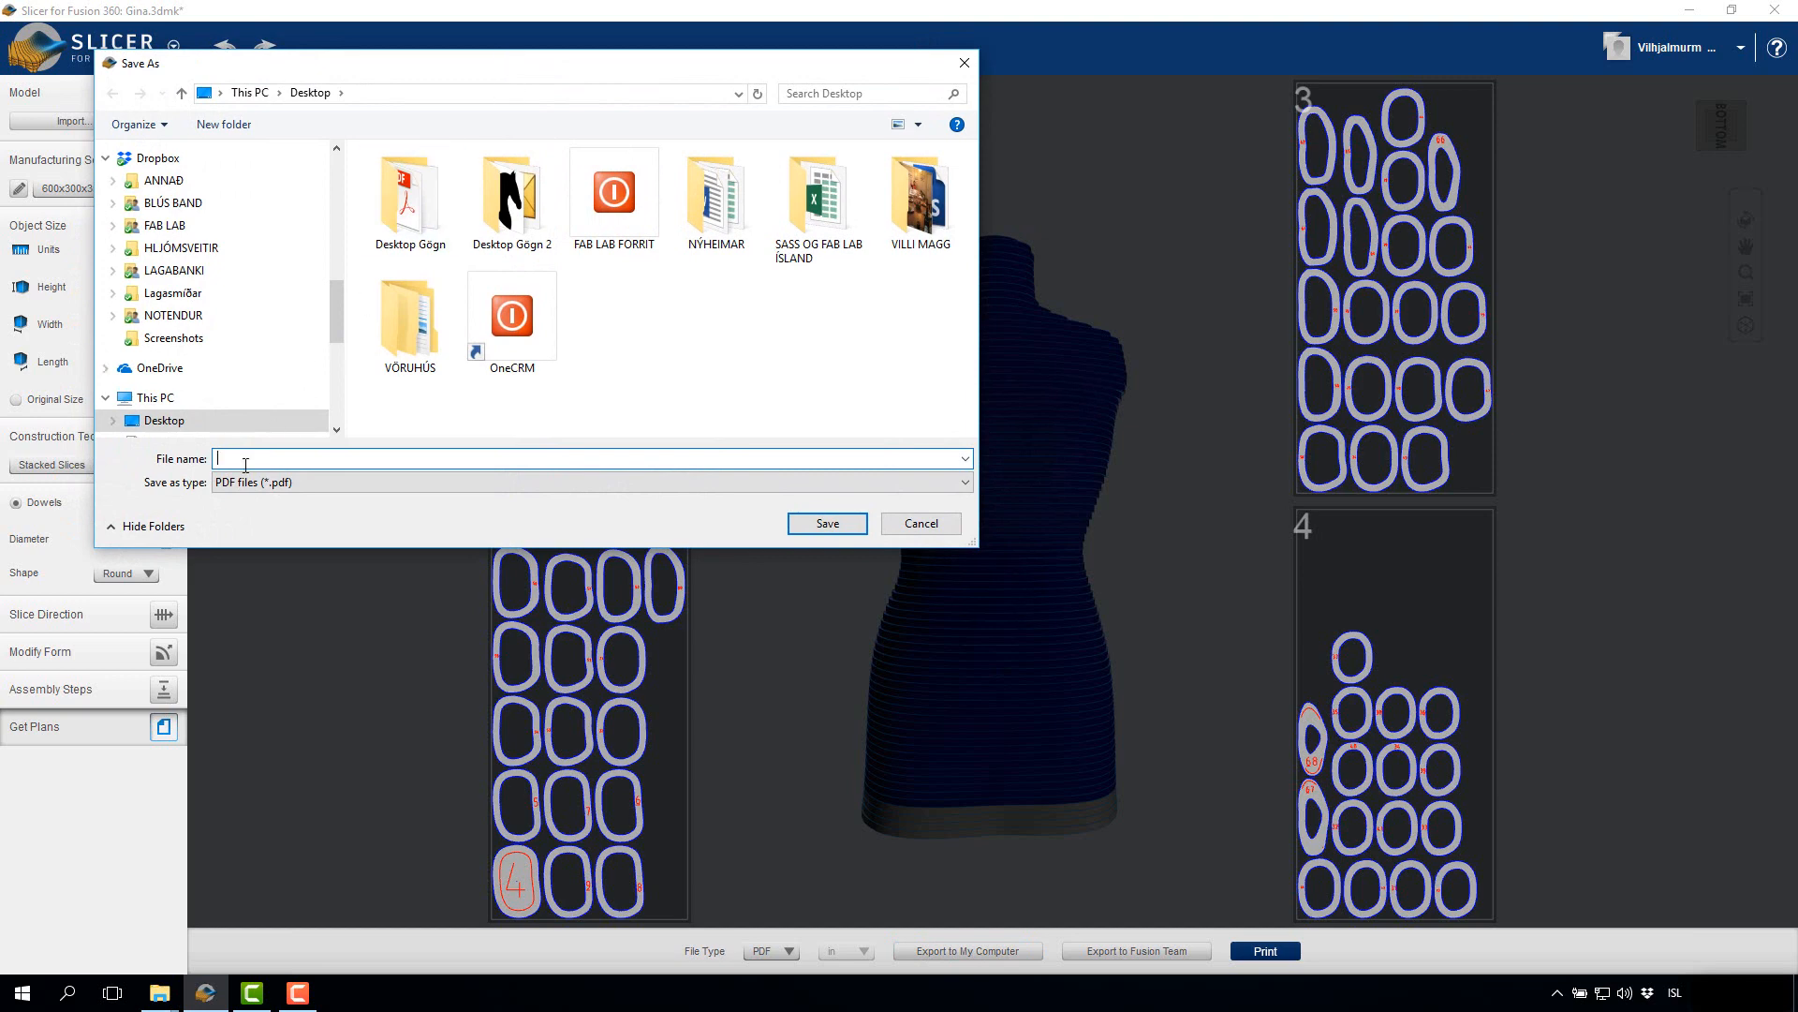
{"action": "type", "text": "Gina"}
{"action": "left_click", "coordinate": [826, 523]}
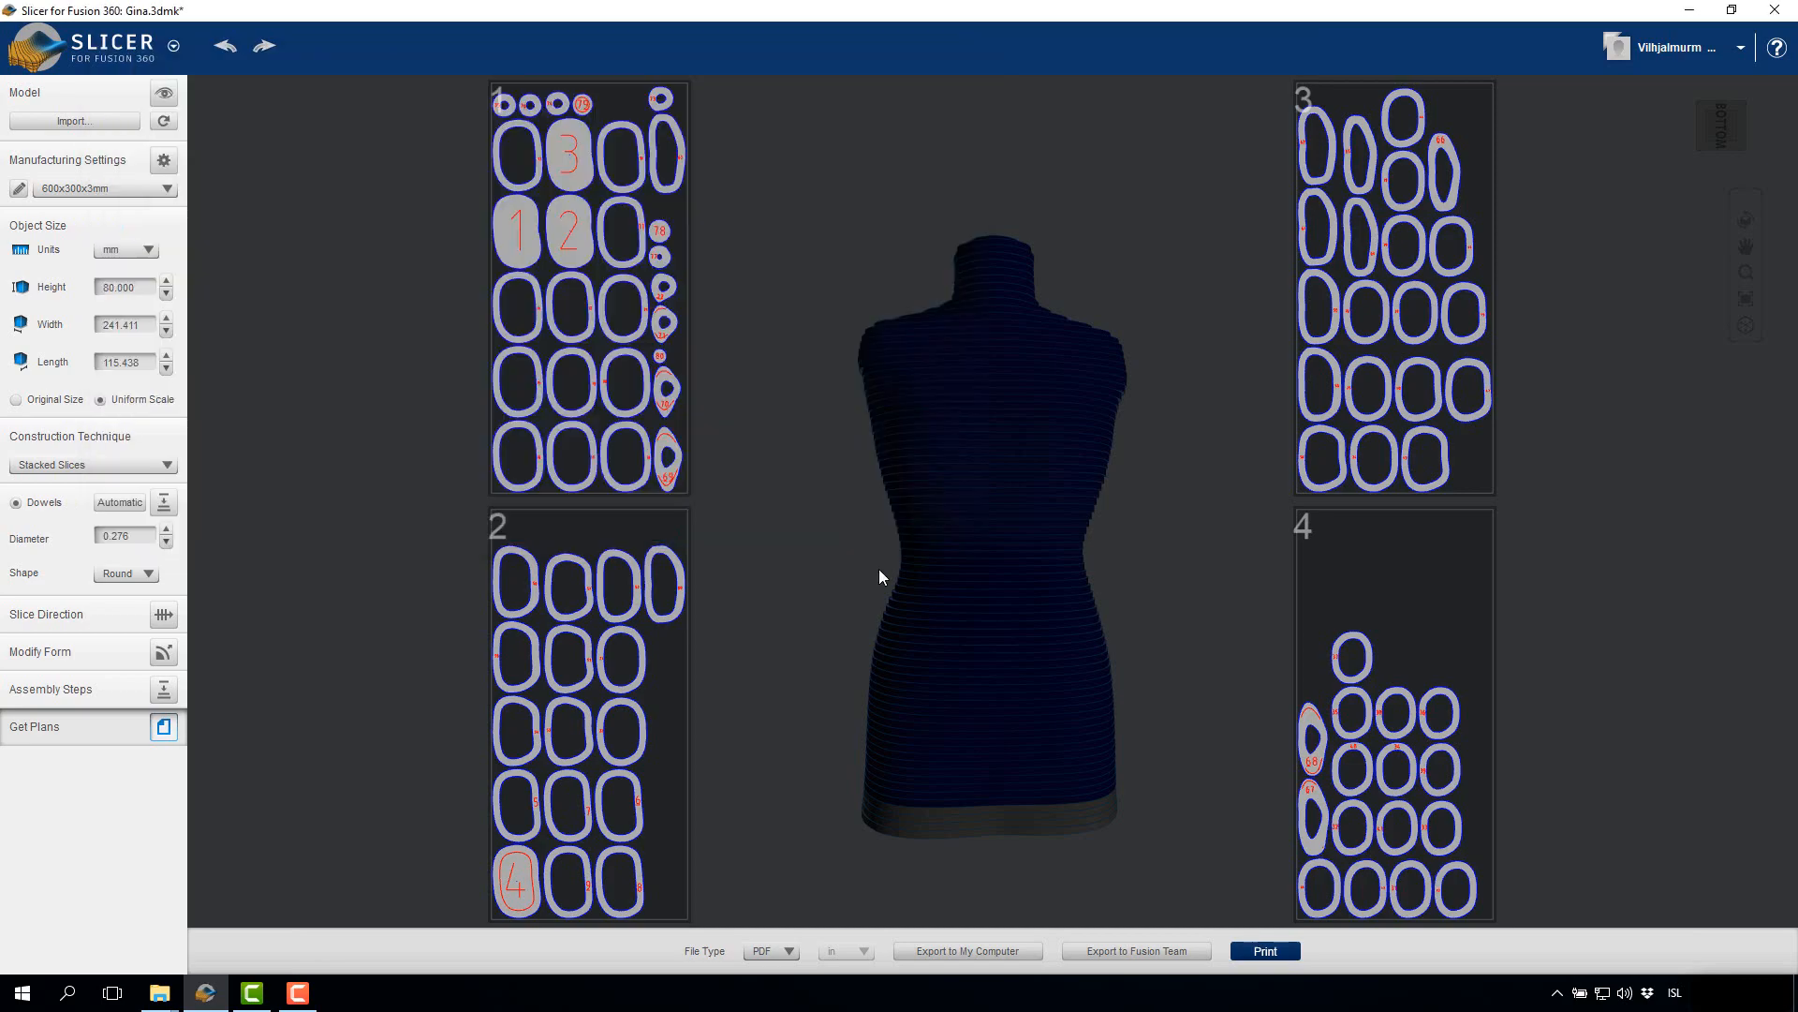
Step: Open the exported Gina.pdf from the desktop in Adobe Acrobat Reader and look through the slice layouts on its pages
{"action": "left_click", "coordinate": [1692, 10]}
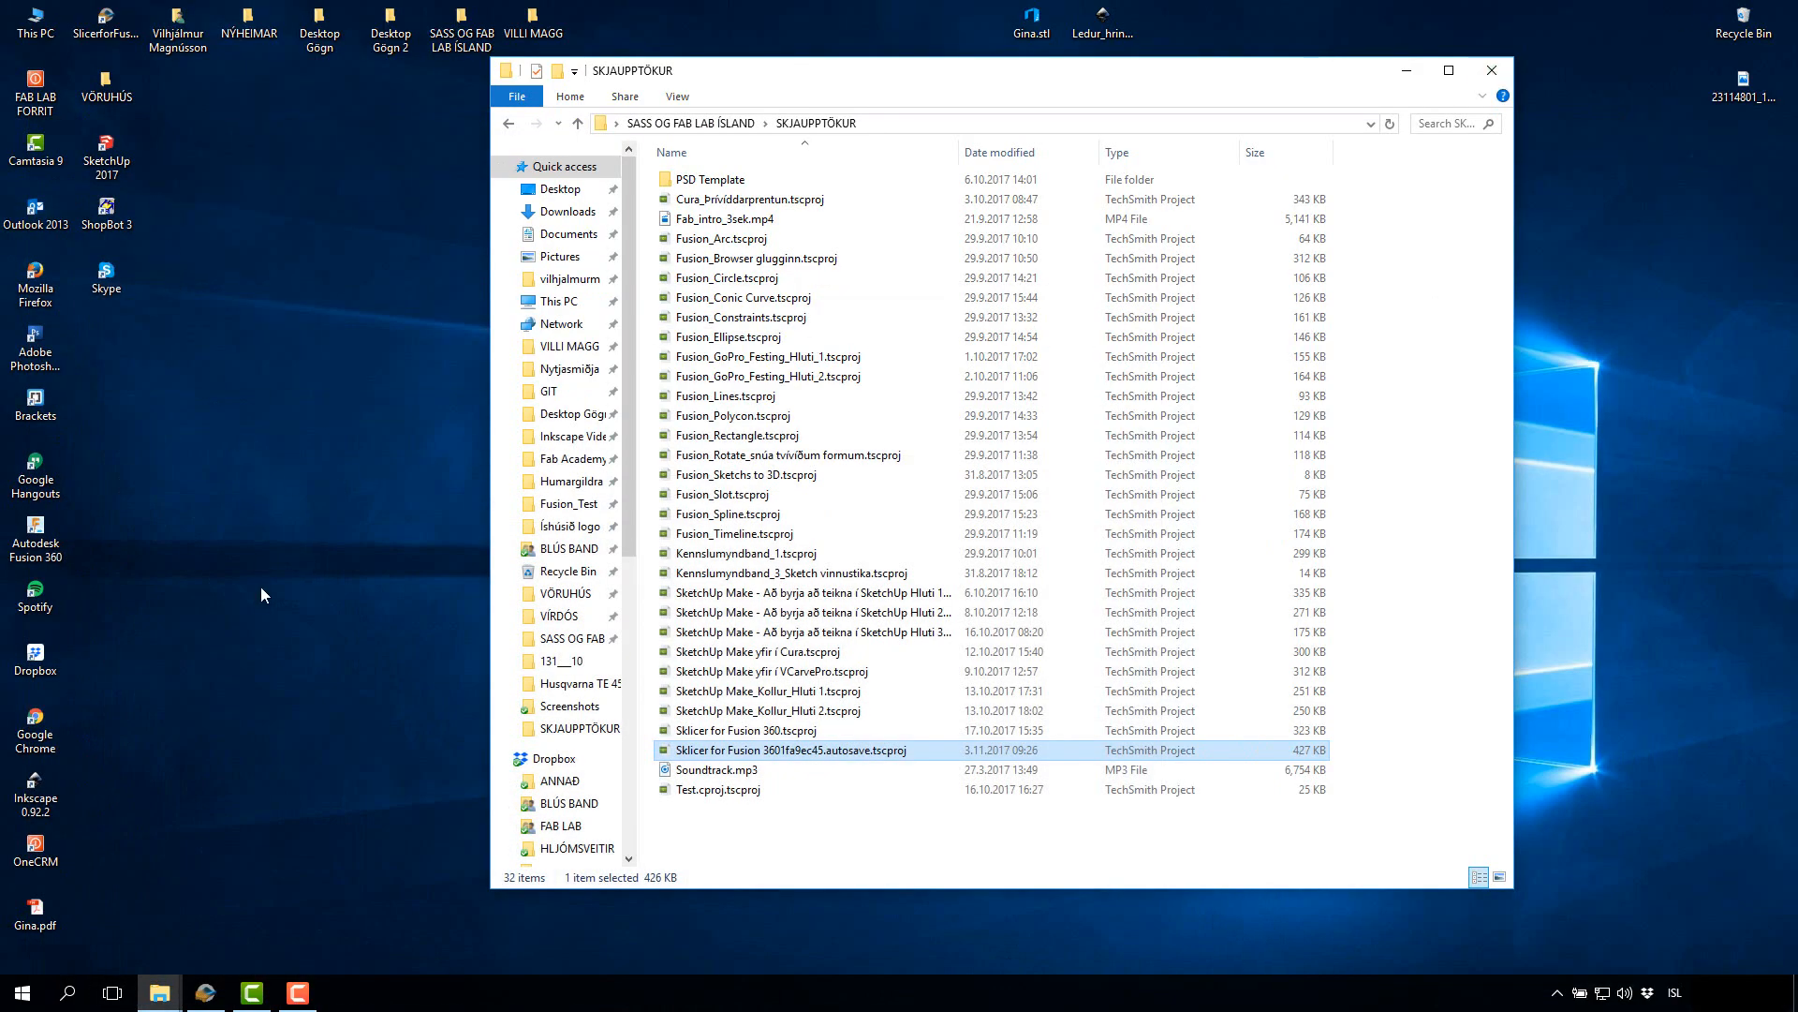
{"action": "double_click", "coordinate": [36, 910]}
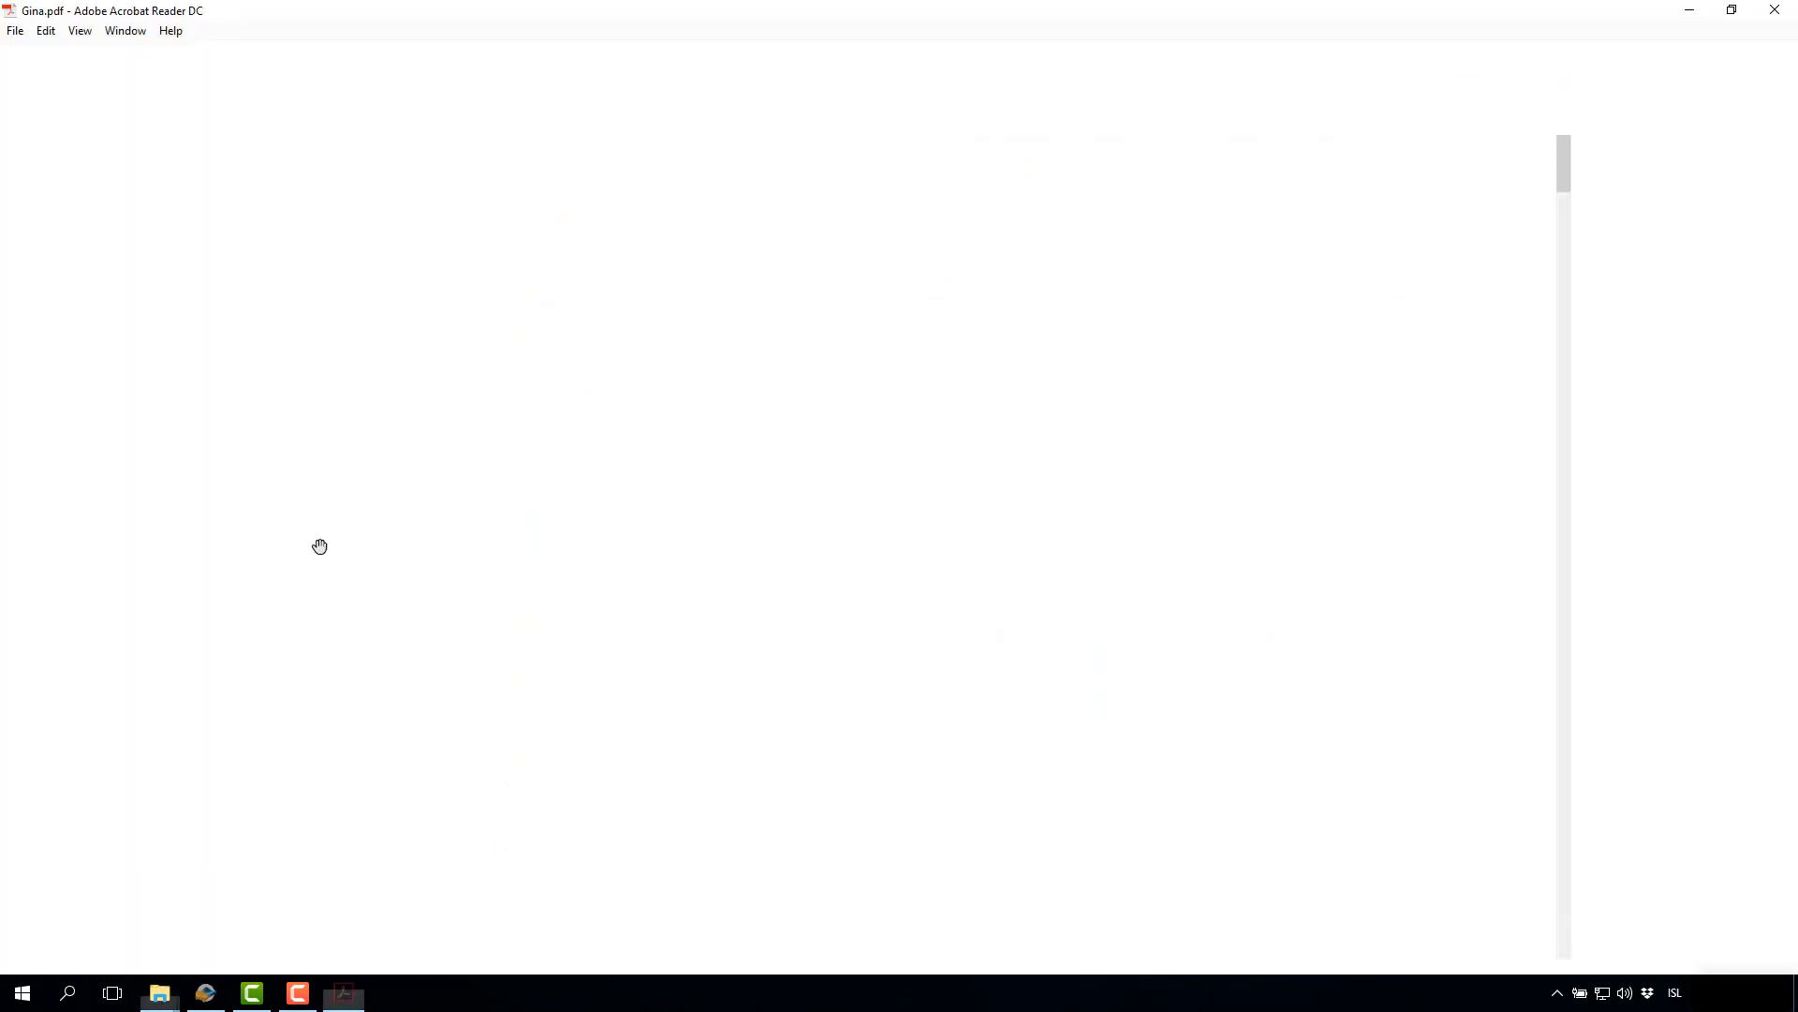
{"action": "left_click", "coordinate": [481, 96]}
{"action": "left_click", "coordinate": [481, 96]}
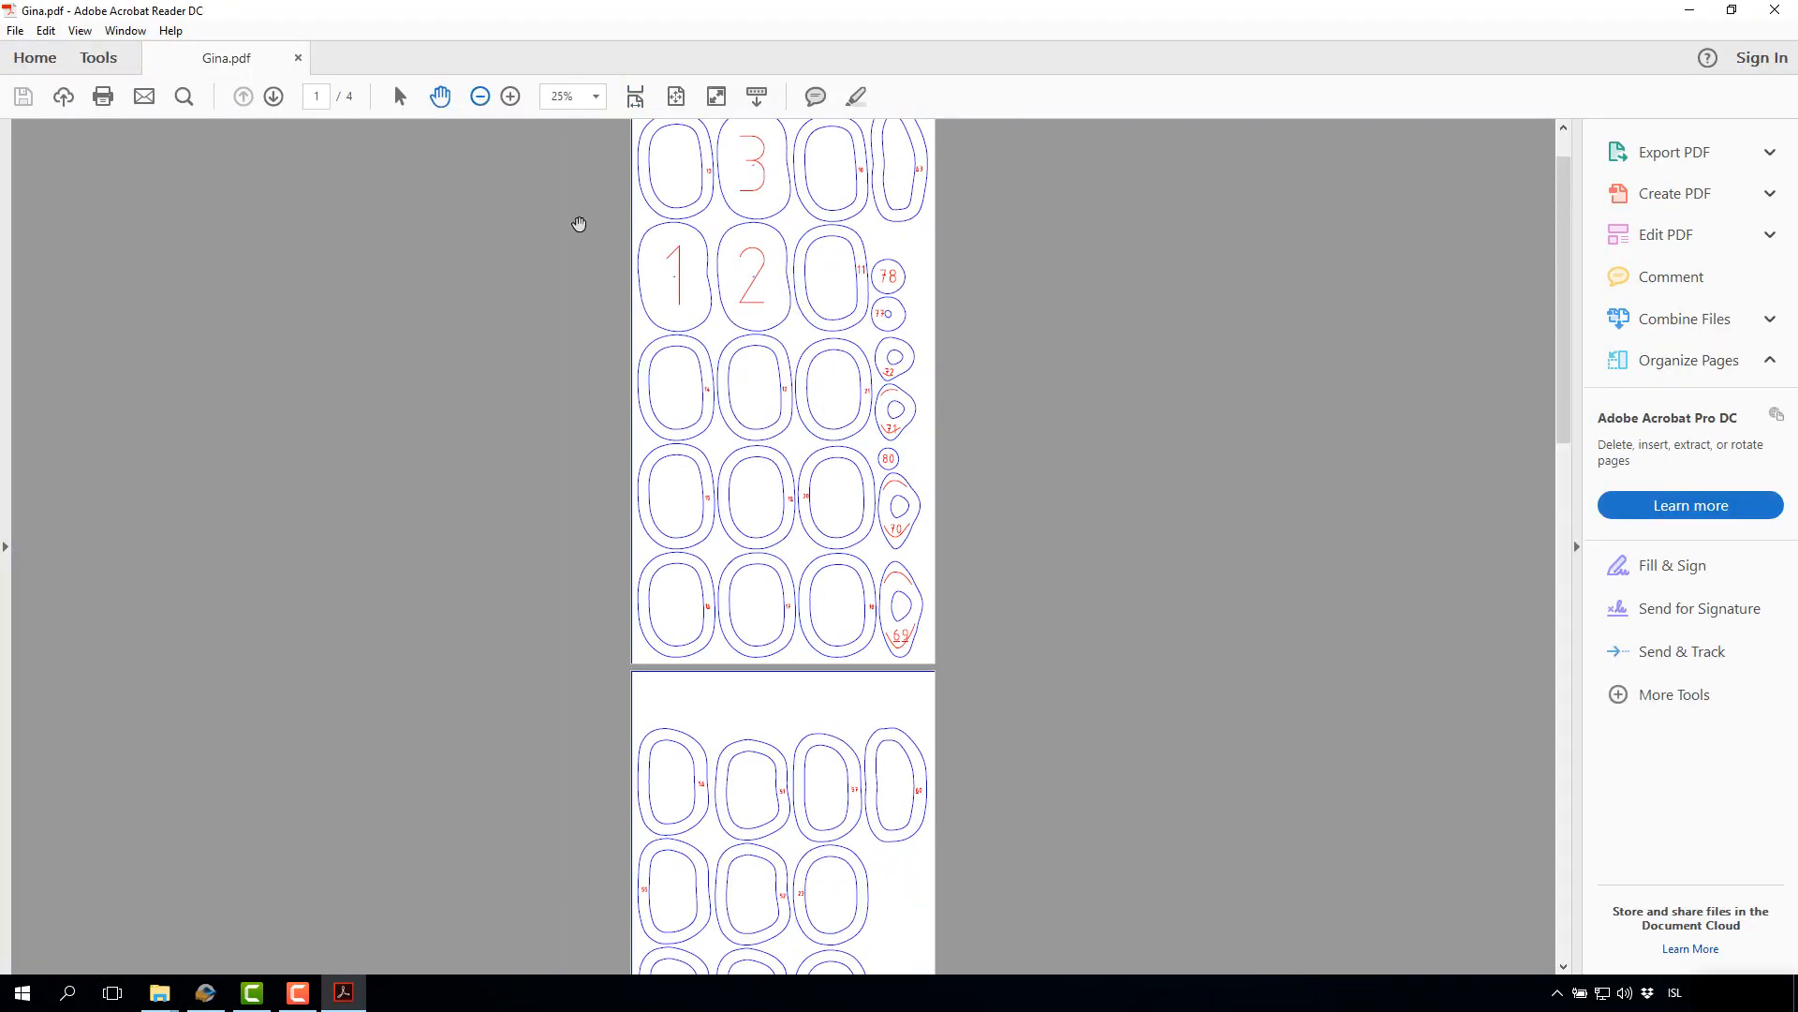
{"action": "scroll", "coordinate": [783, 350], "scroll_direction": "down", "scroll_amount": 10}
{"action": "scroll", "coordinate": [887, 554], "scroll_direction": "down", "scroll_amount": 10}
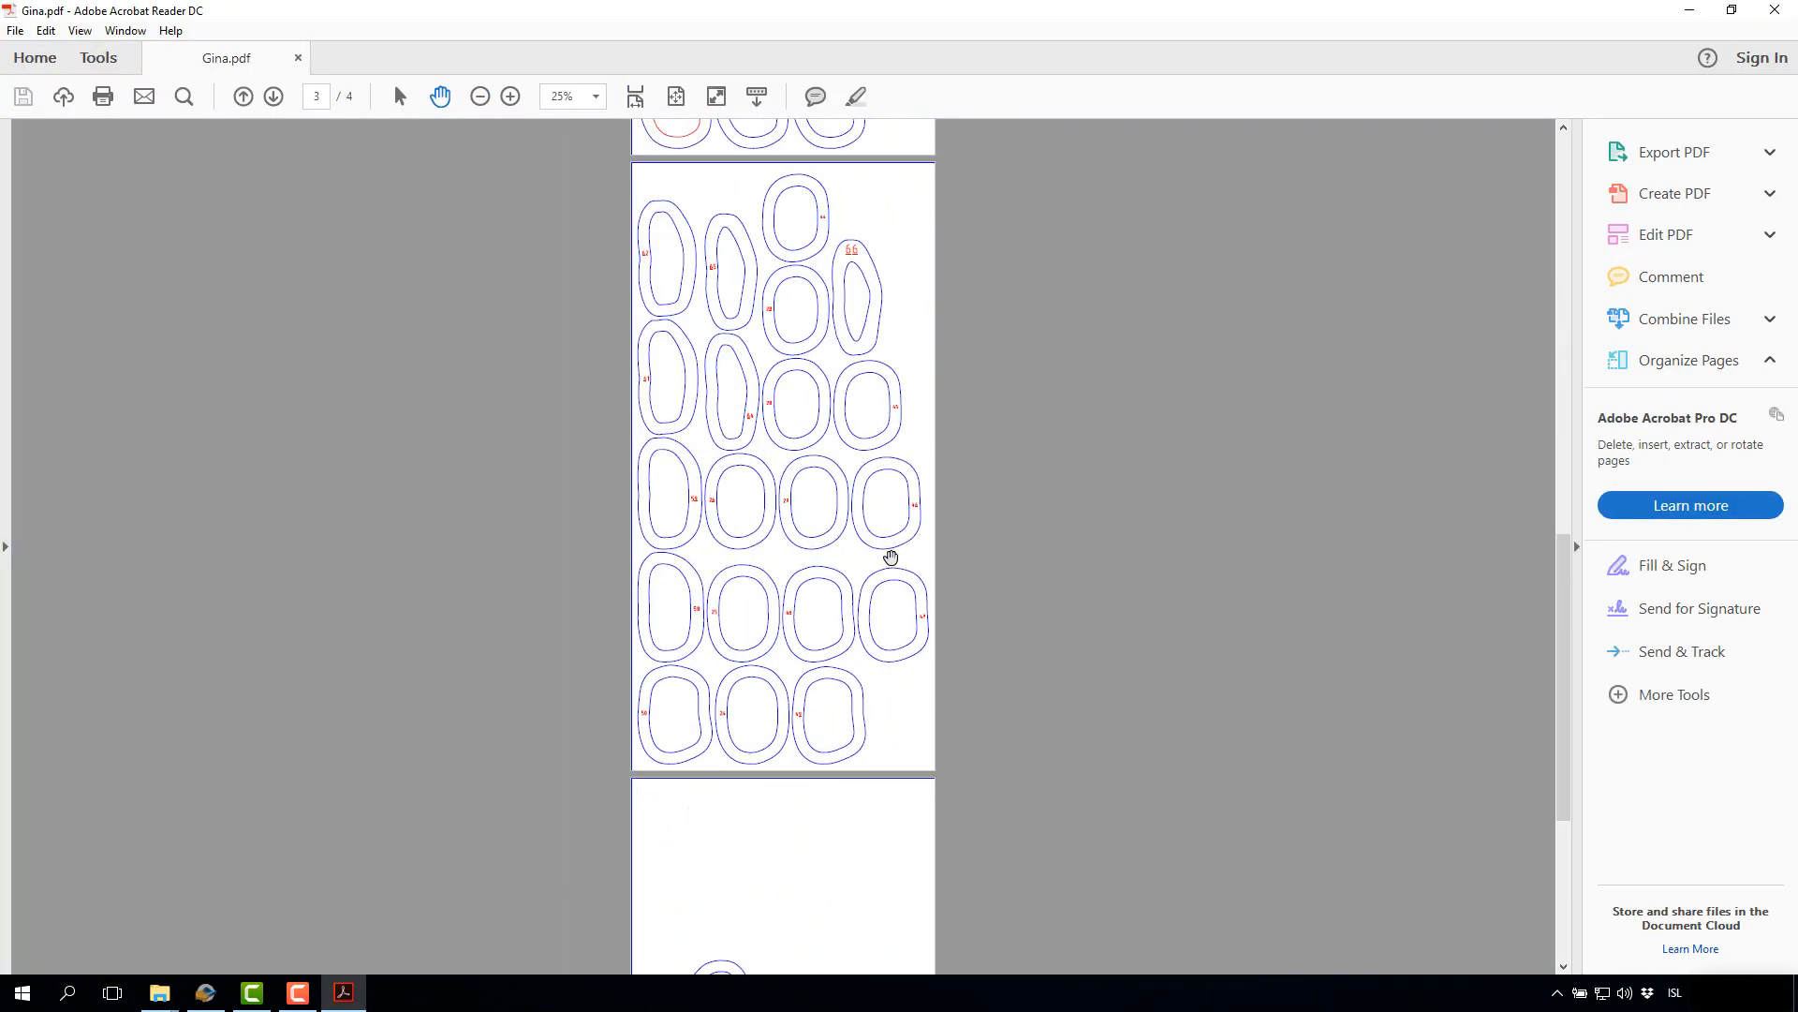